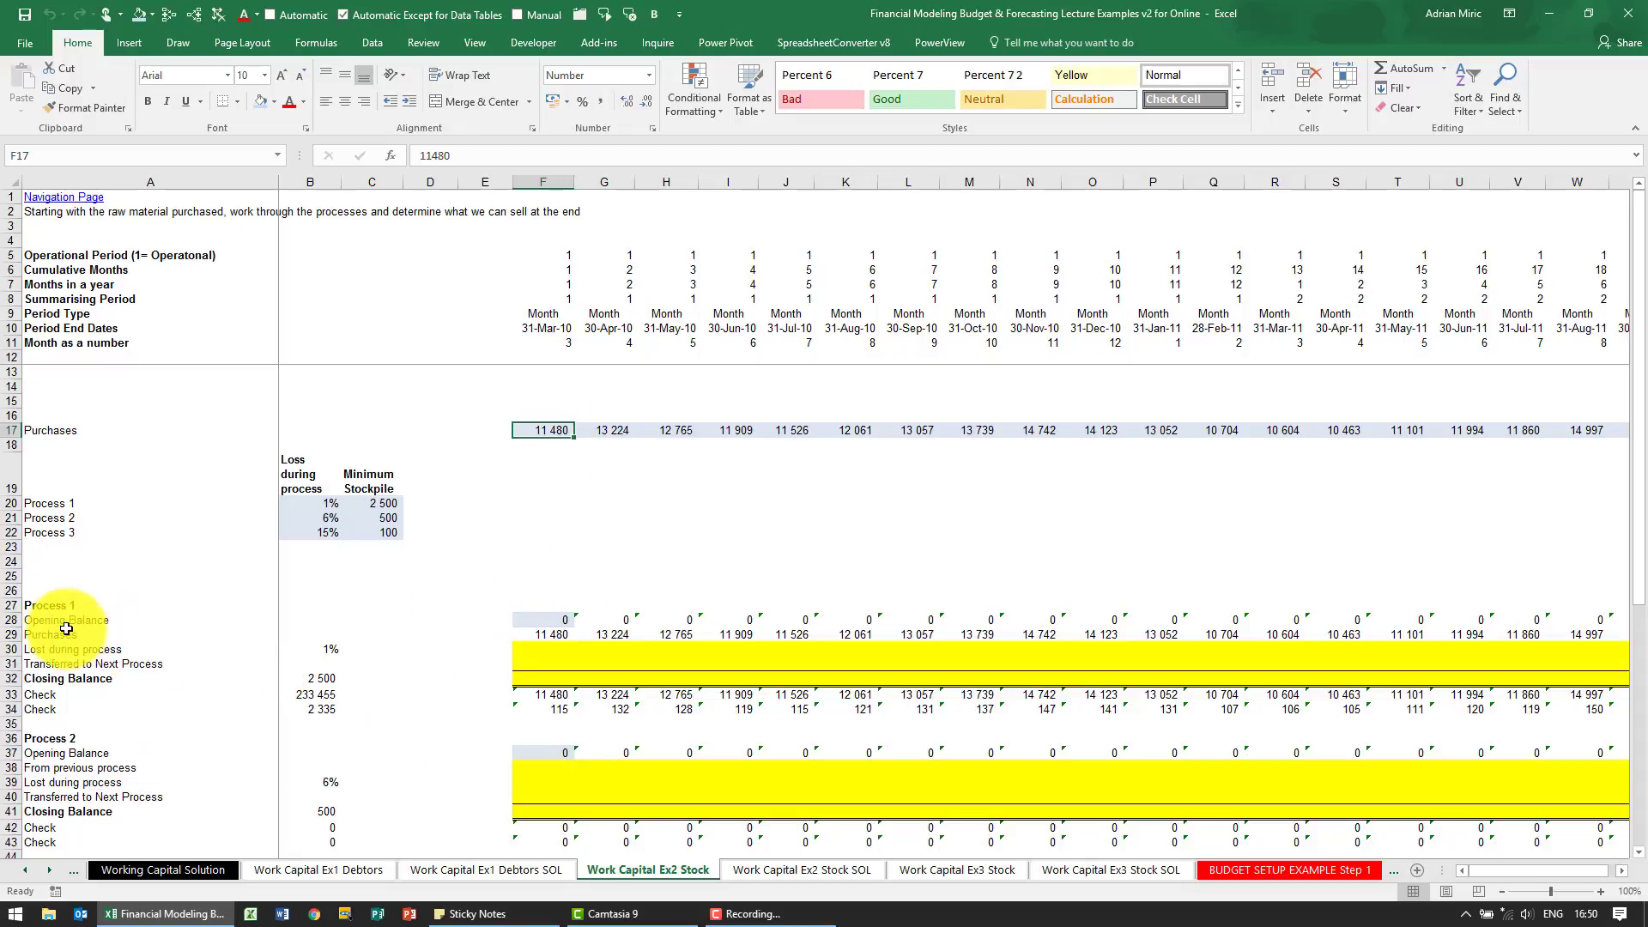
Trace the precedents of the first month's Process 1 Purchases cell, F29
left_click(530, 620)
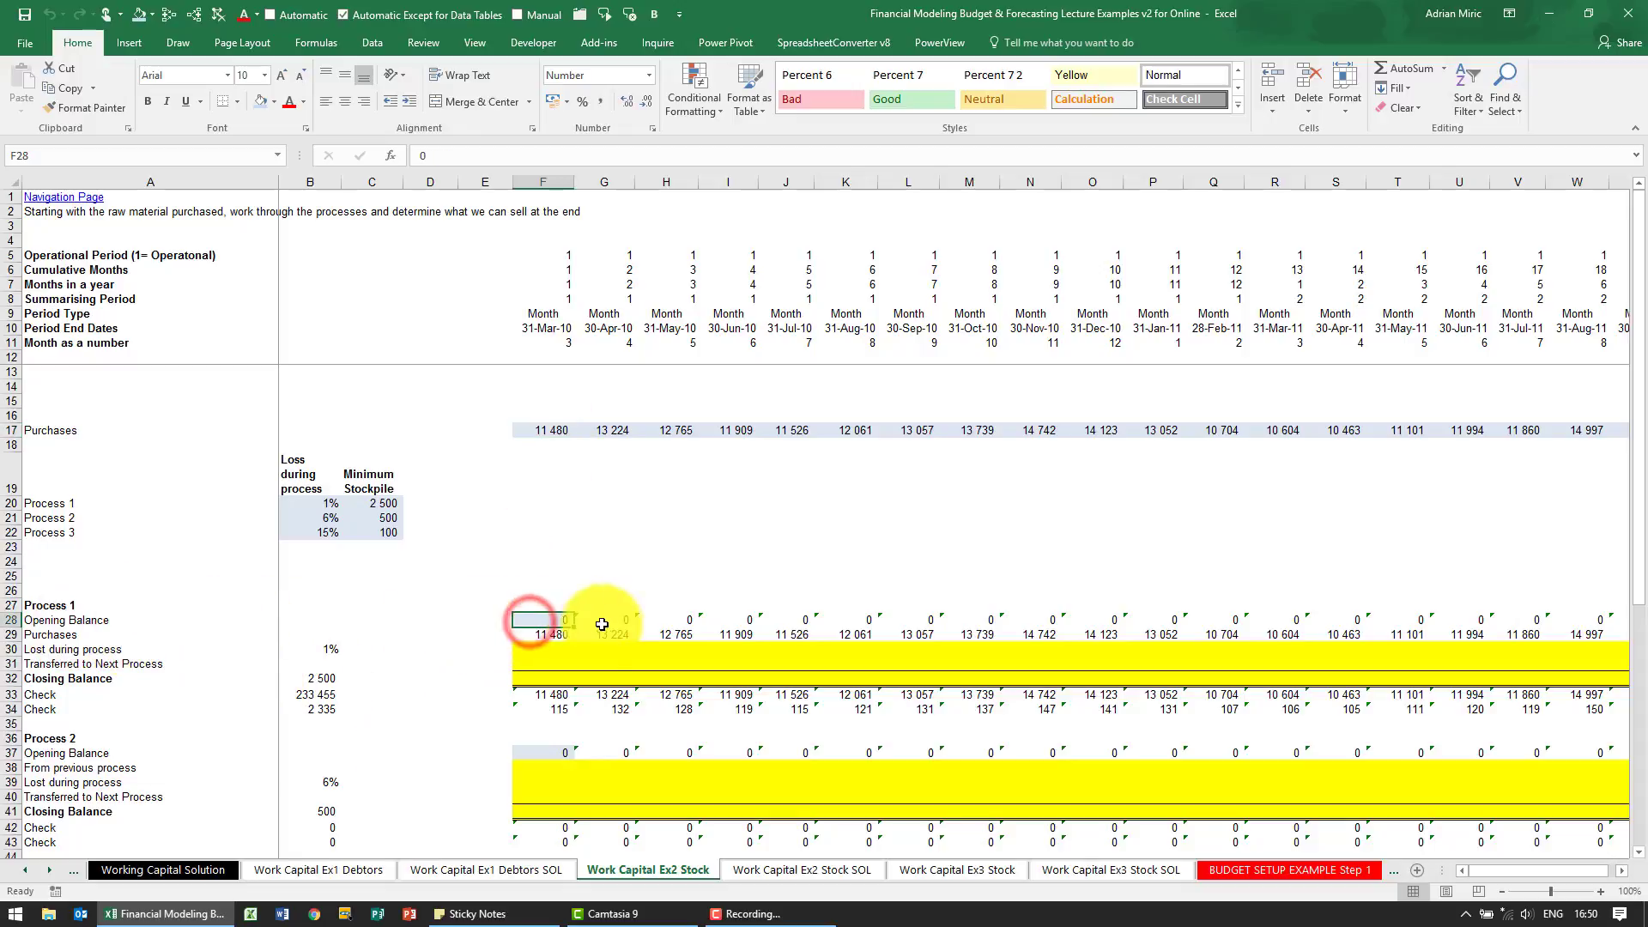
left_click(550, 635)
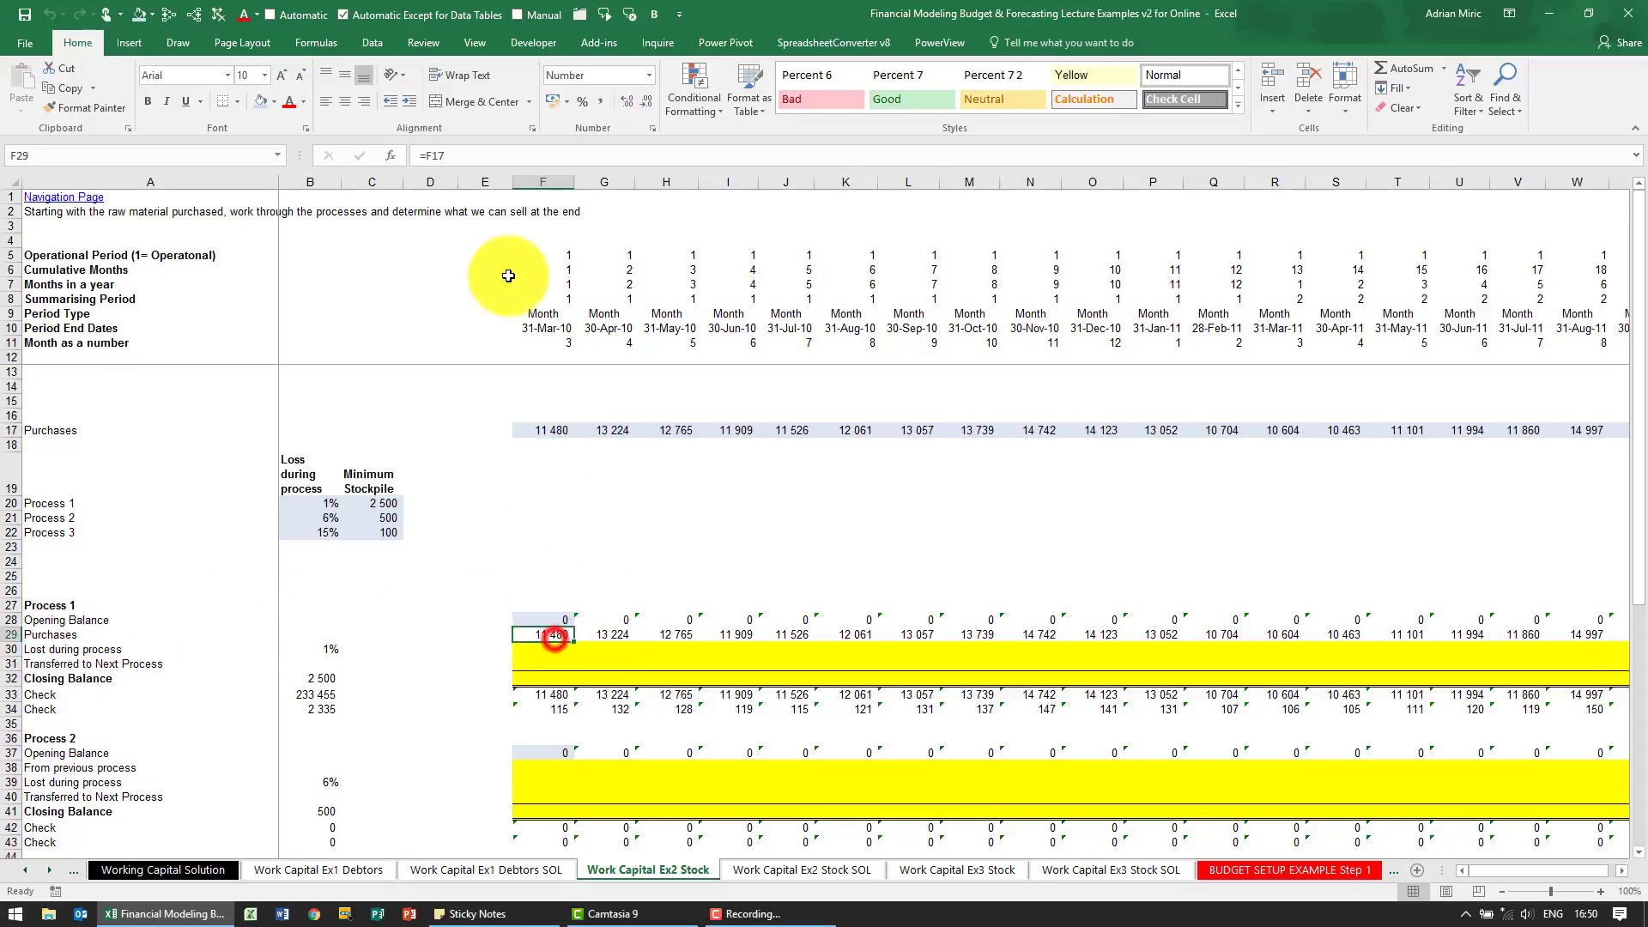
left_click(172, 16)
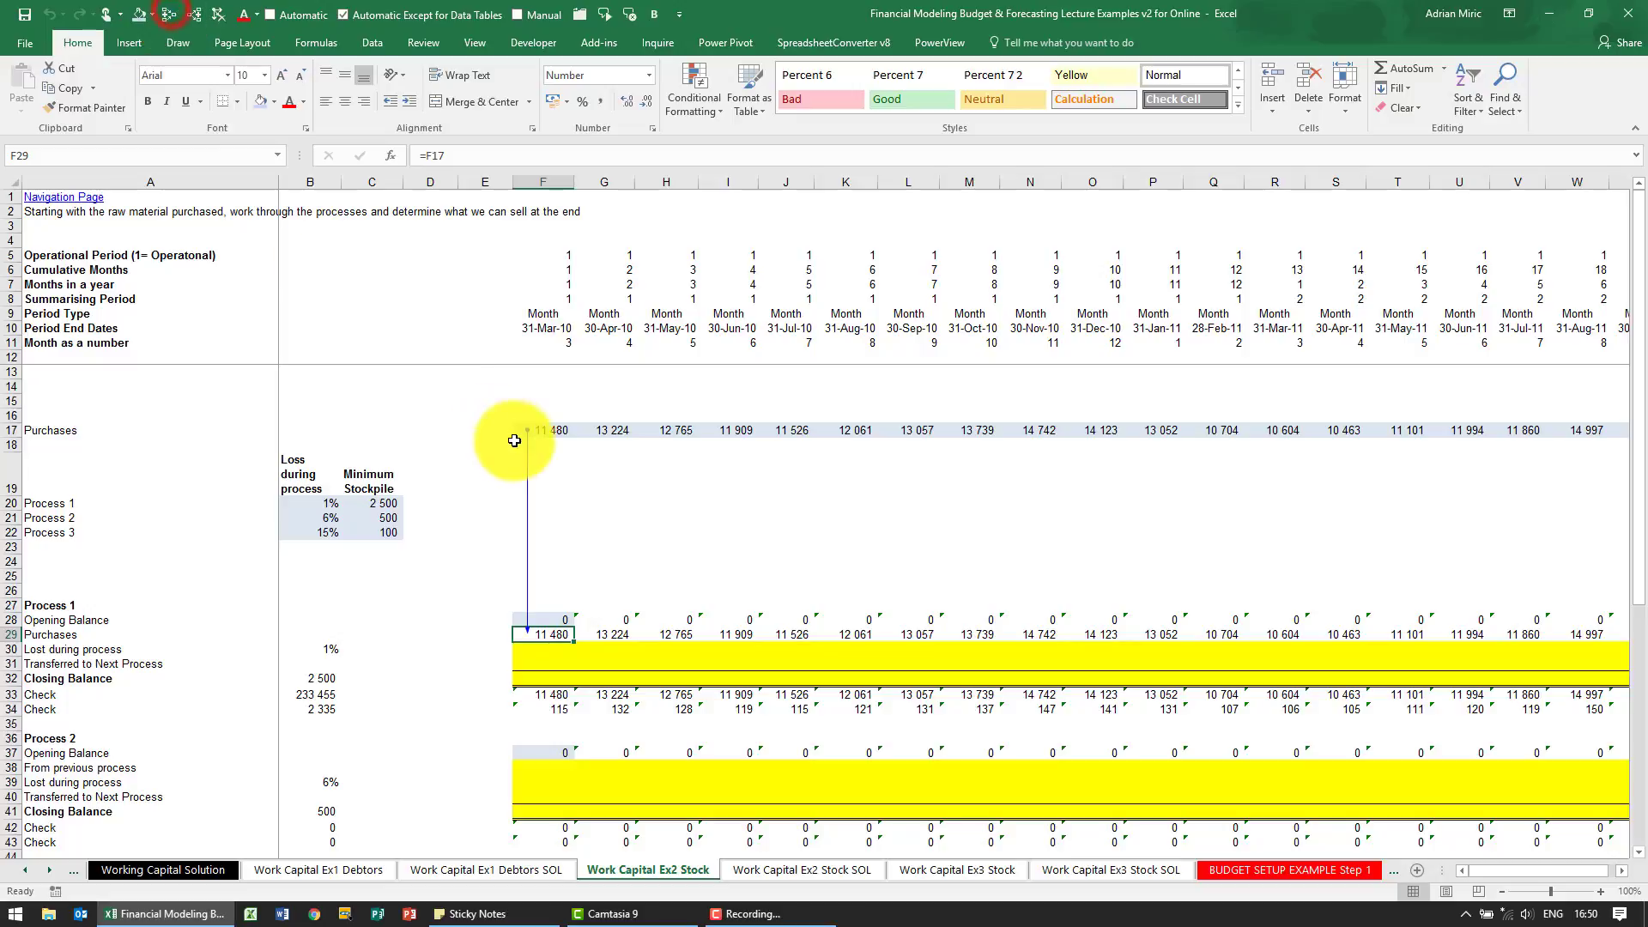
Enter =-F29*$B30 in F30 to calculate Process 1's first-month loss as a negative amount
left_click(565, 651)
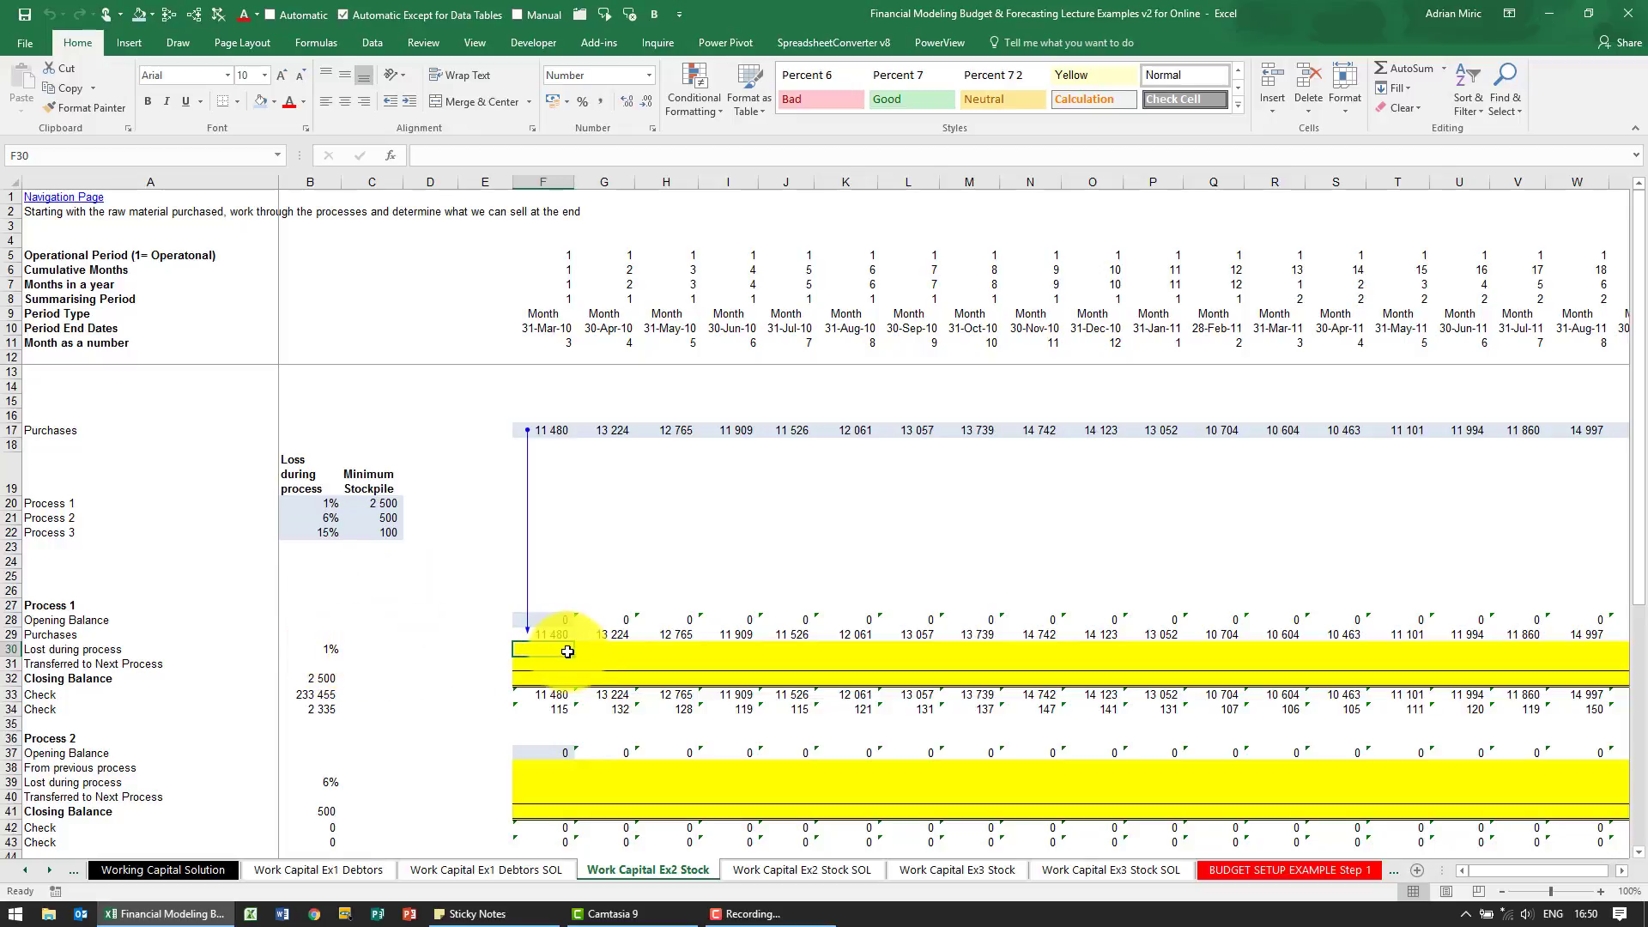
type("=")
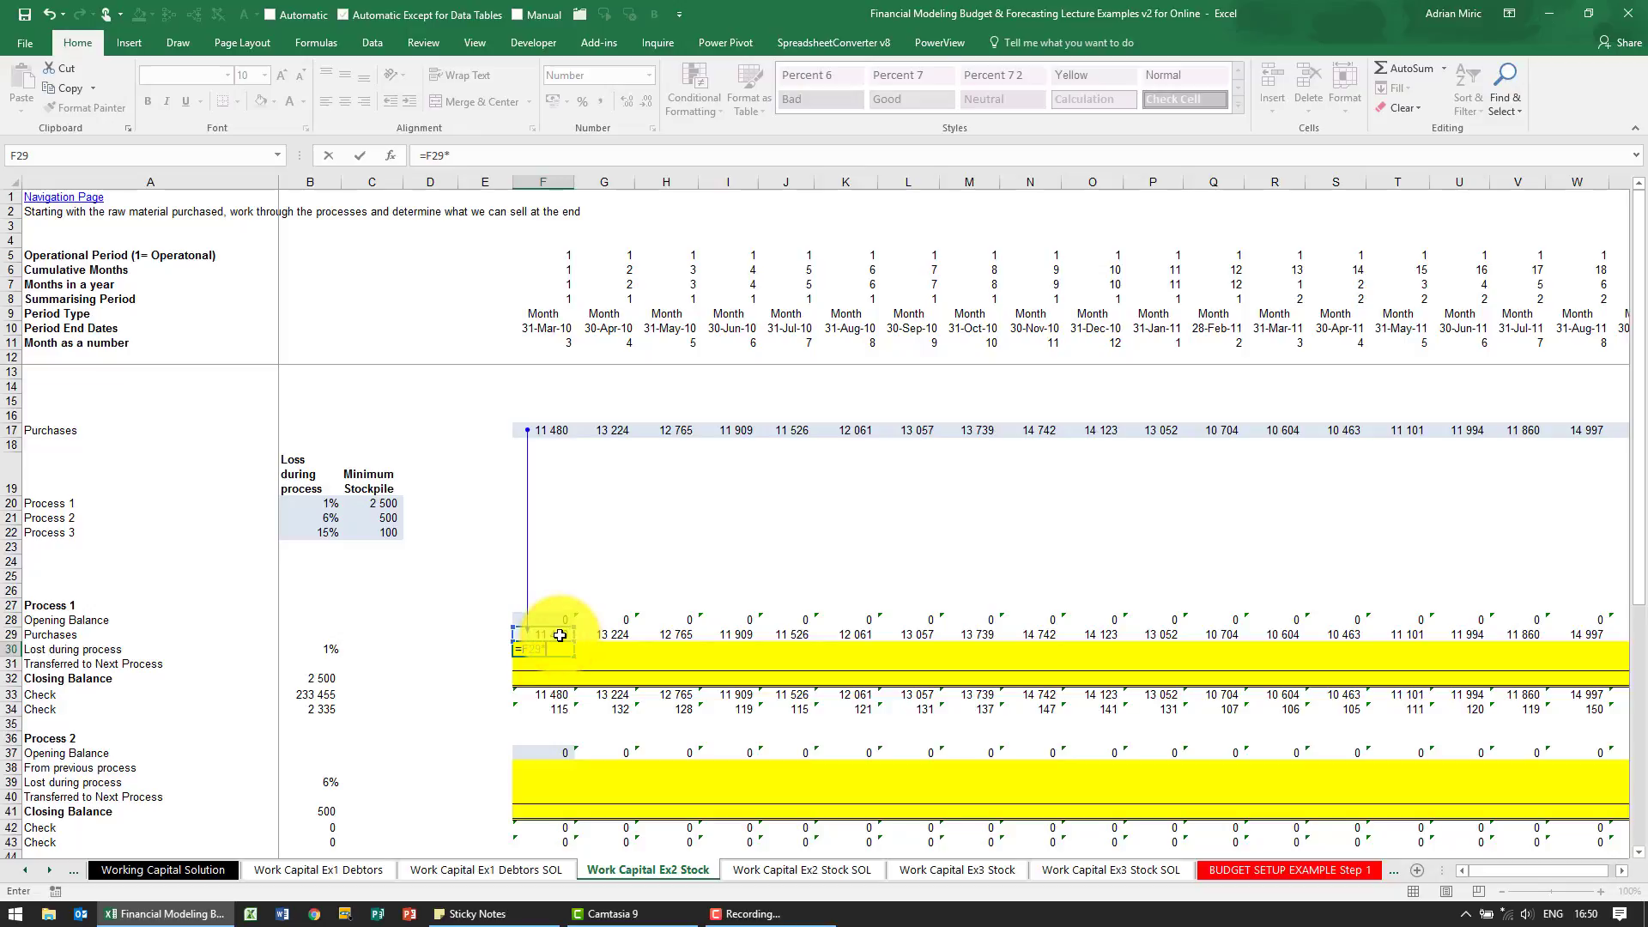
left_click(327, 649)
key("F4")
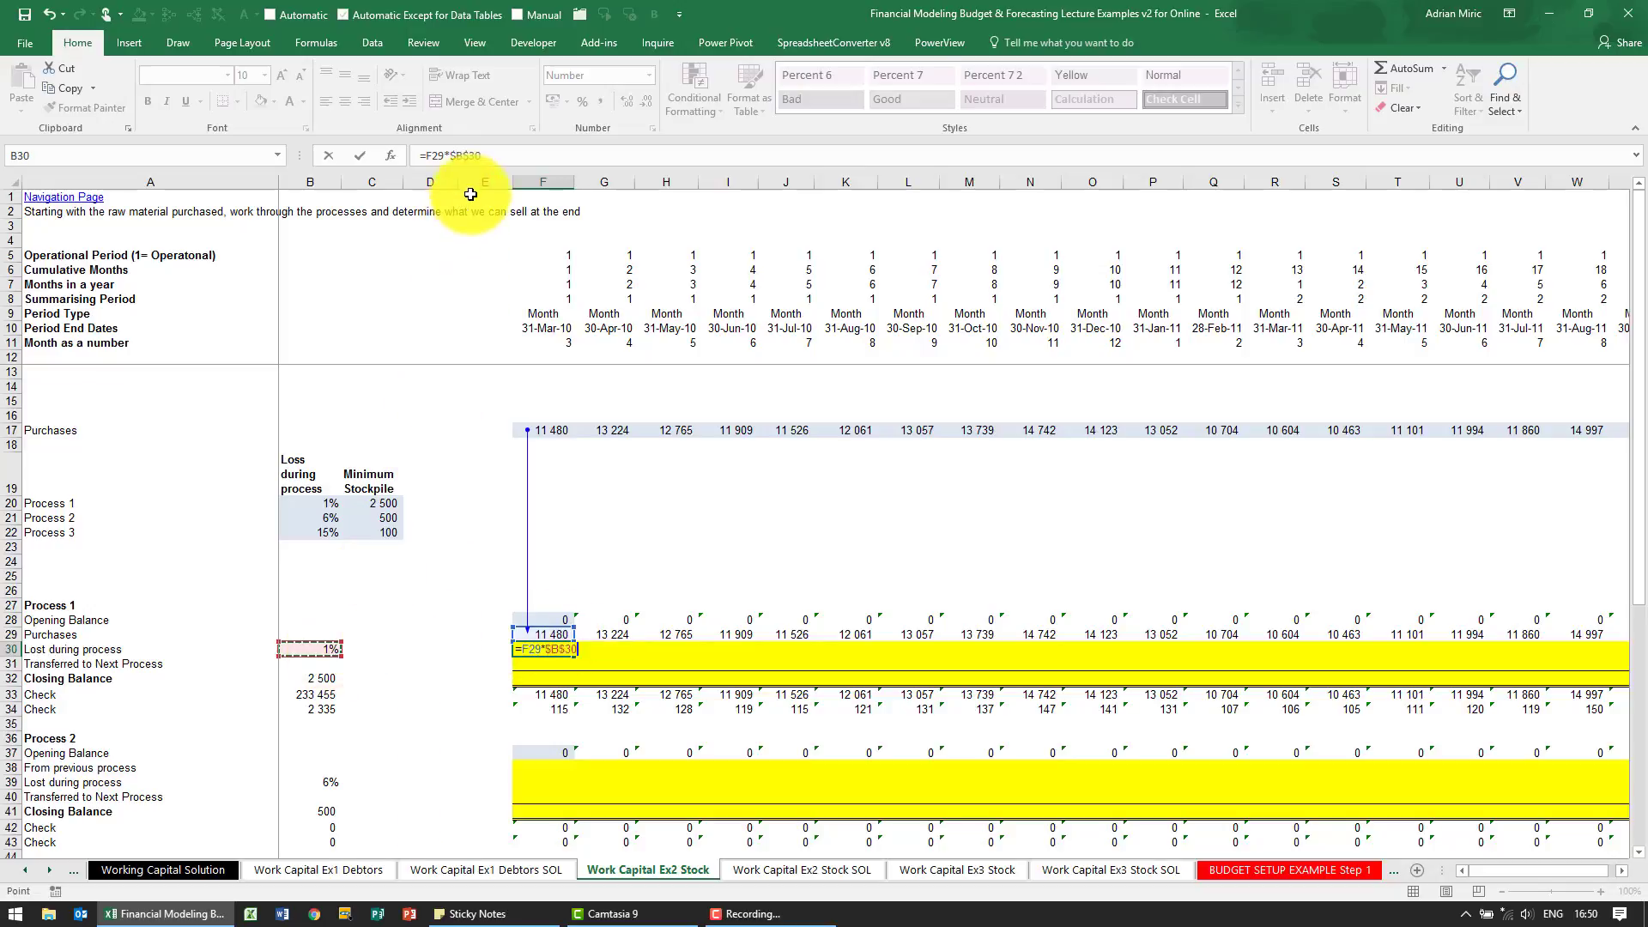
key("F4")
key("F4")
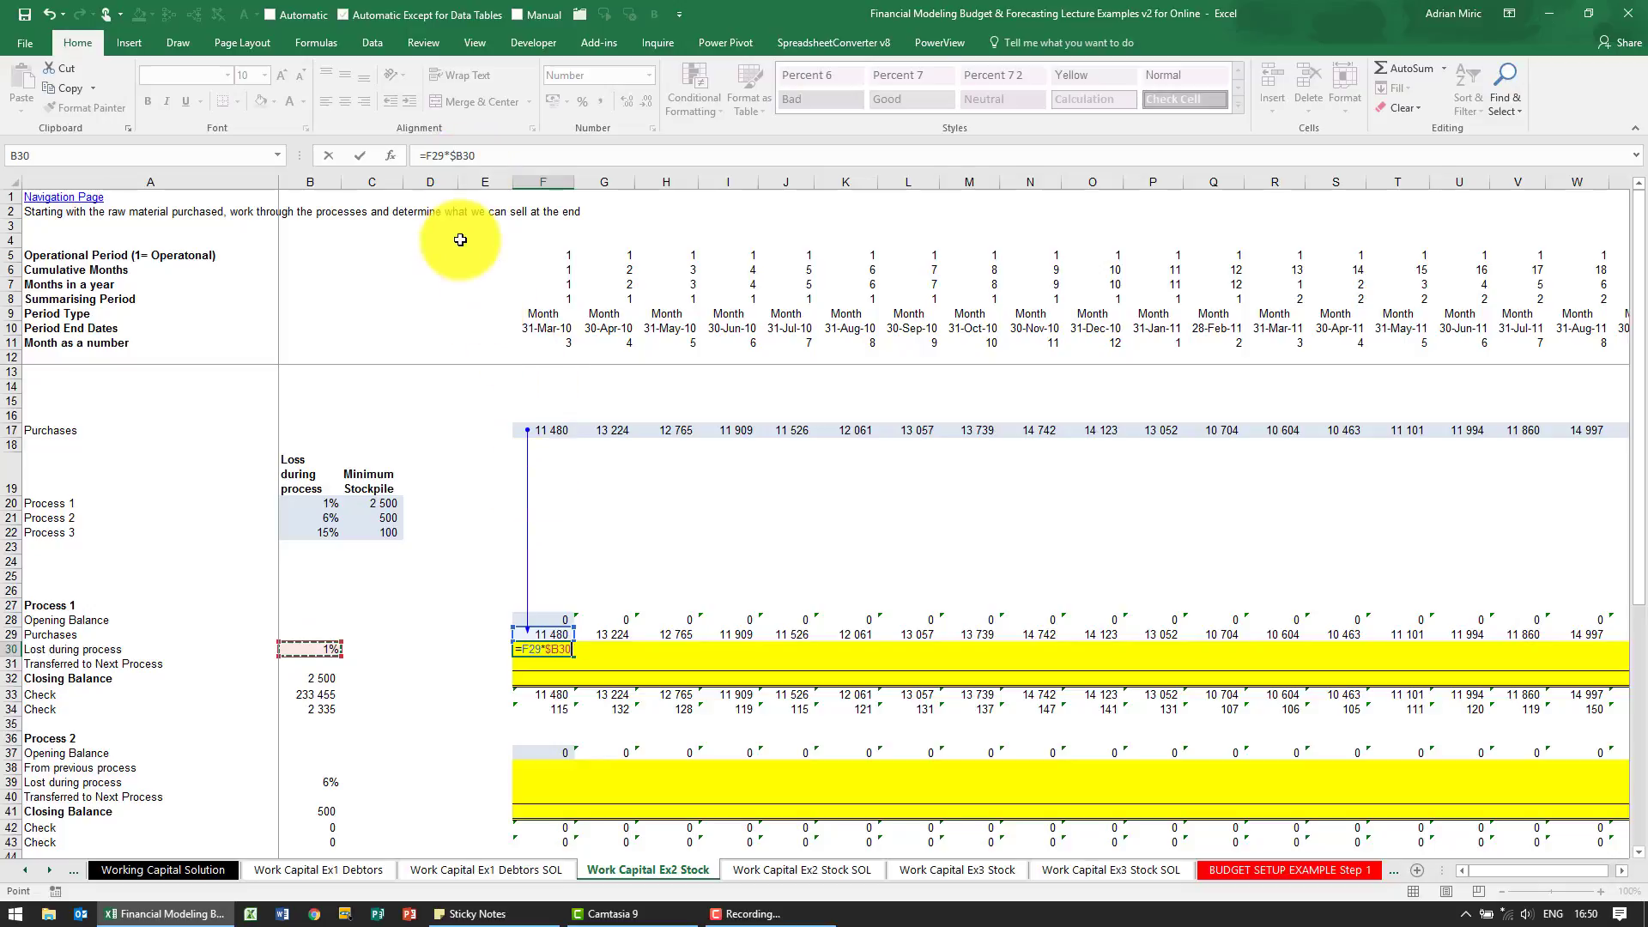
left_click(428, 156)
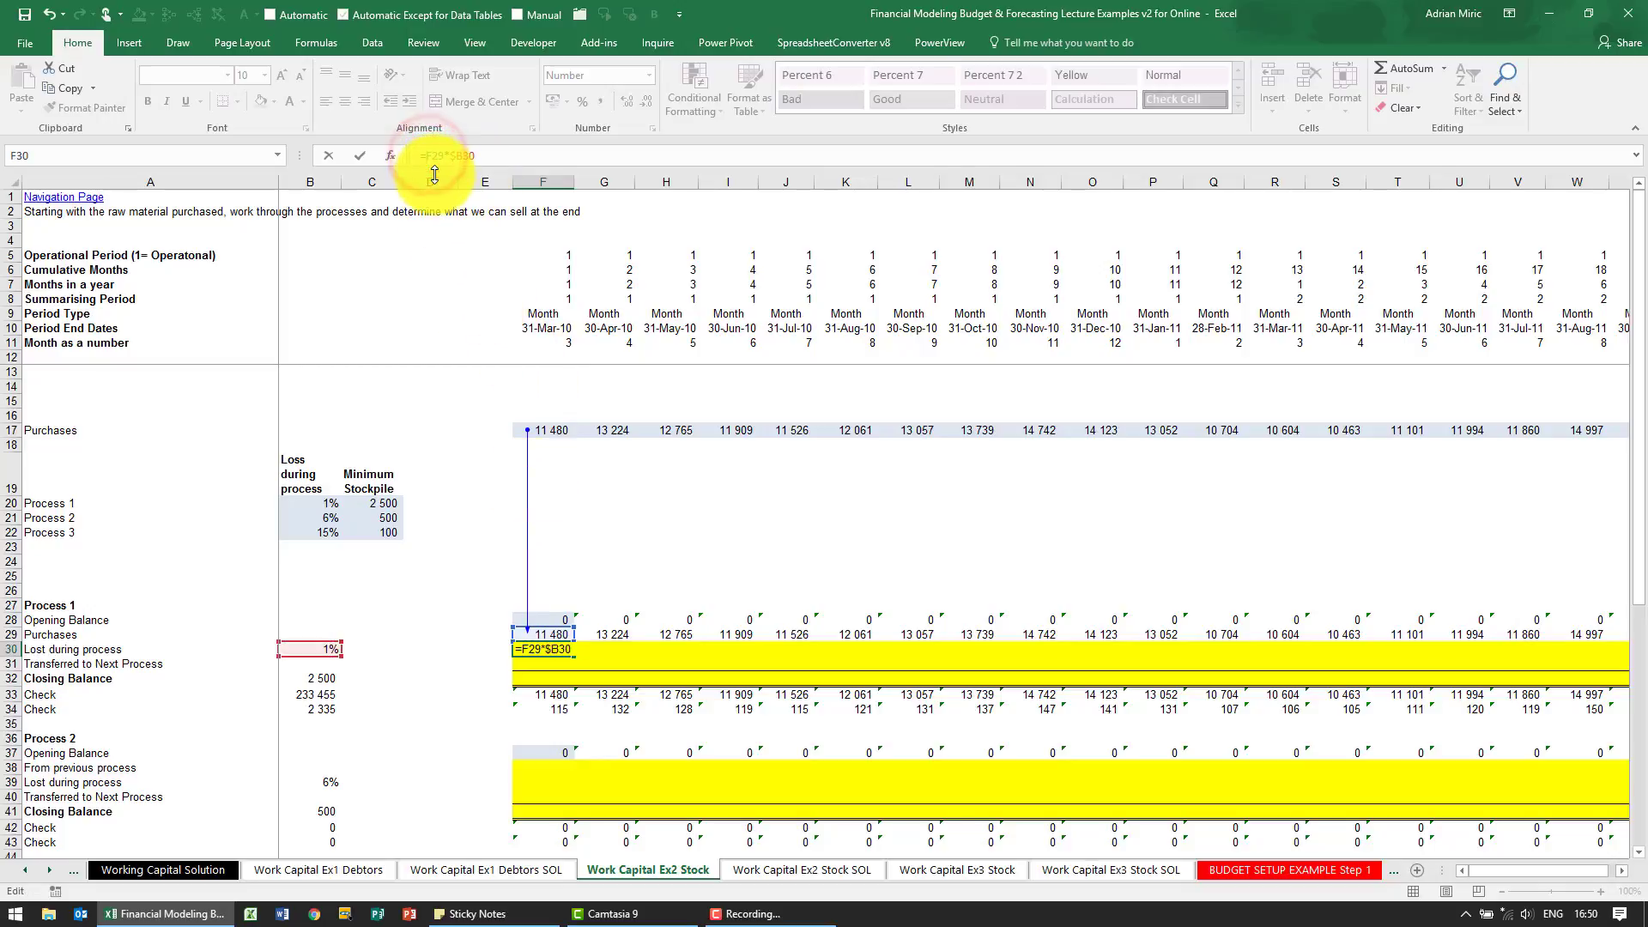
key("ctrl+Return")
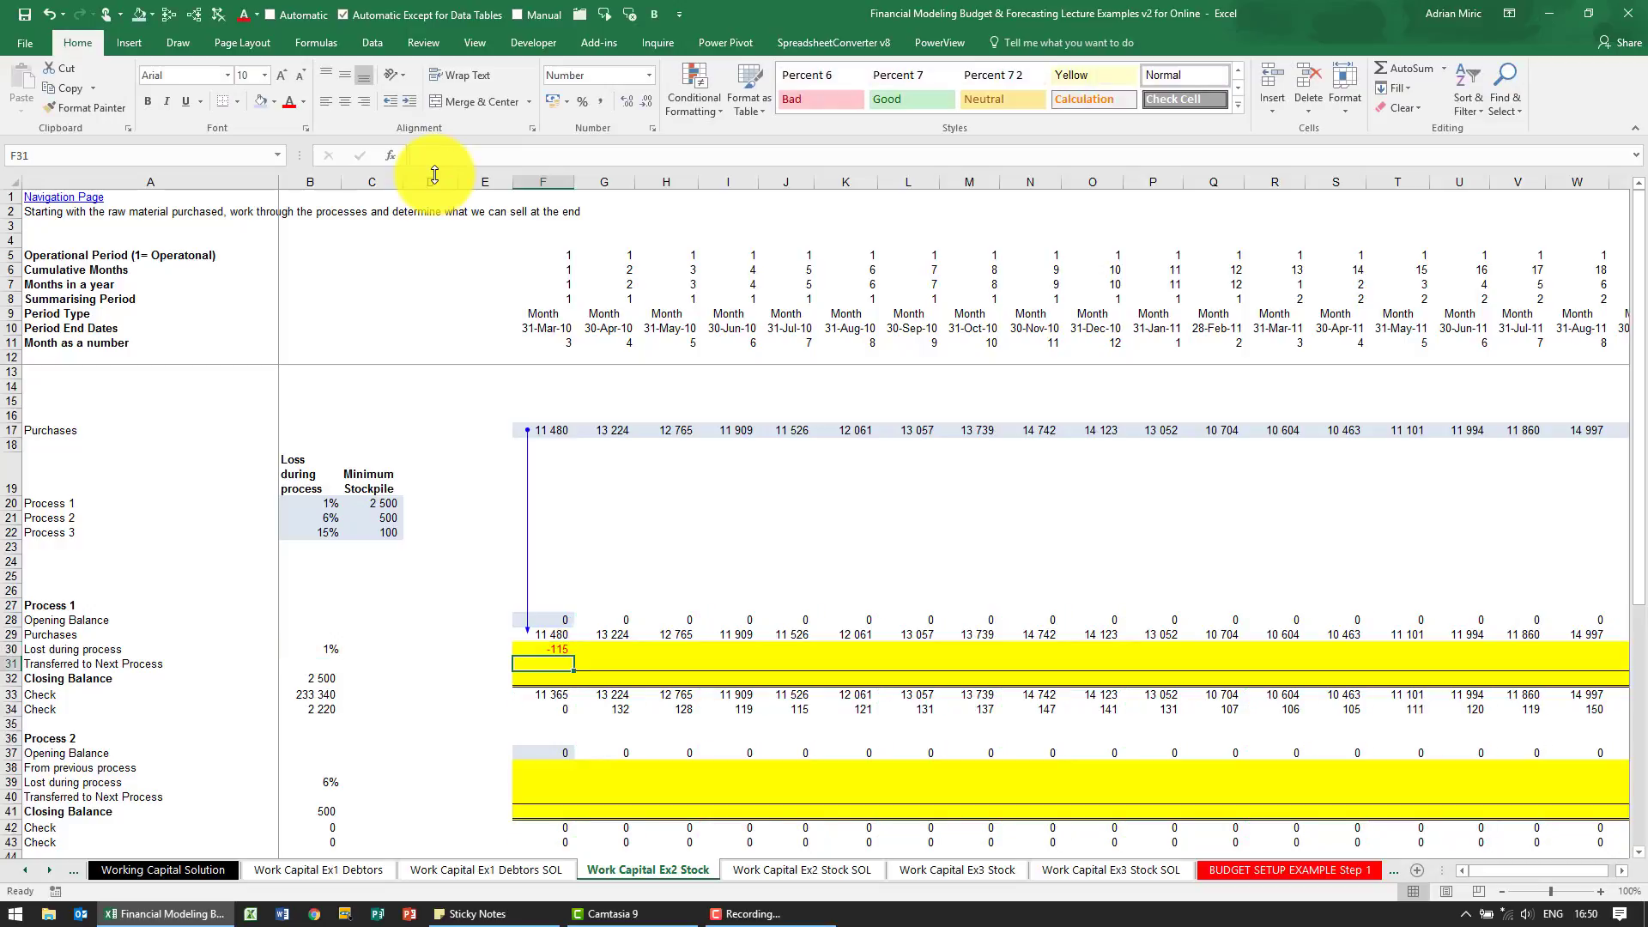
Copy the Process 1 loss formula from F30 across the row through column X
key("ctrl+c")
key("Up")
key("ctrl+Right")
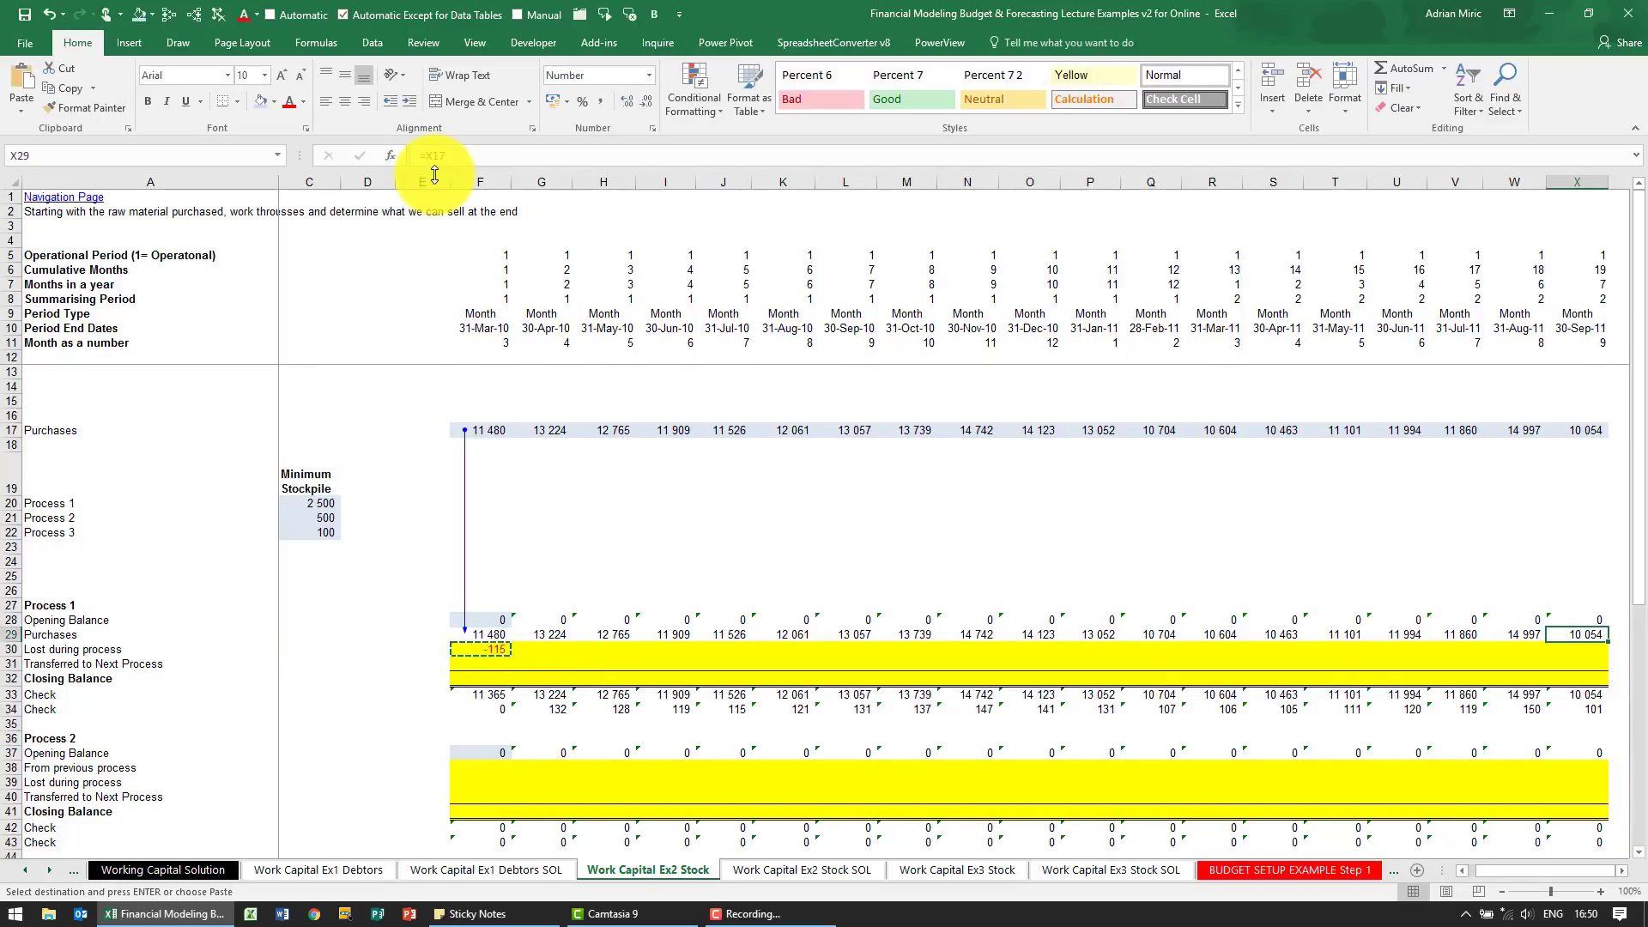
key("Down")
key("ctrl+shift+Left")
key("ctrl+v")
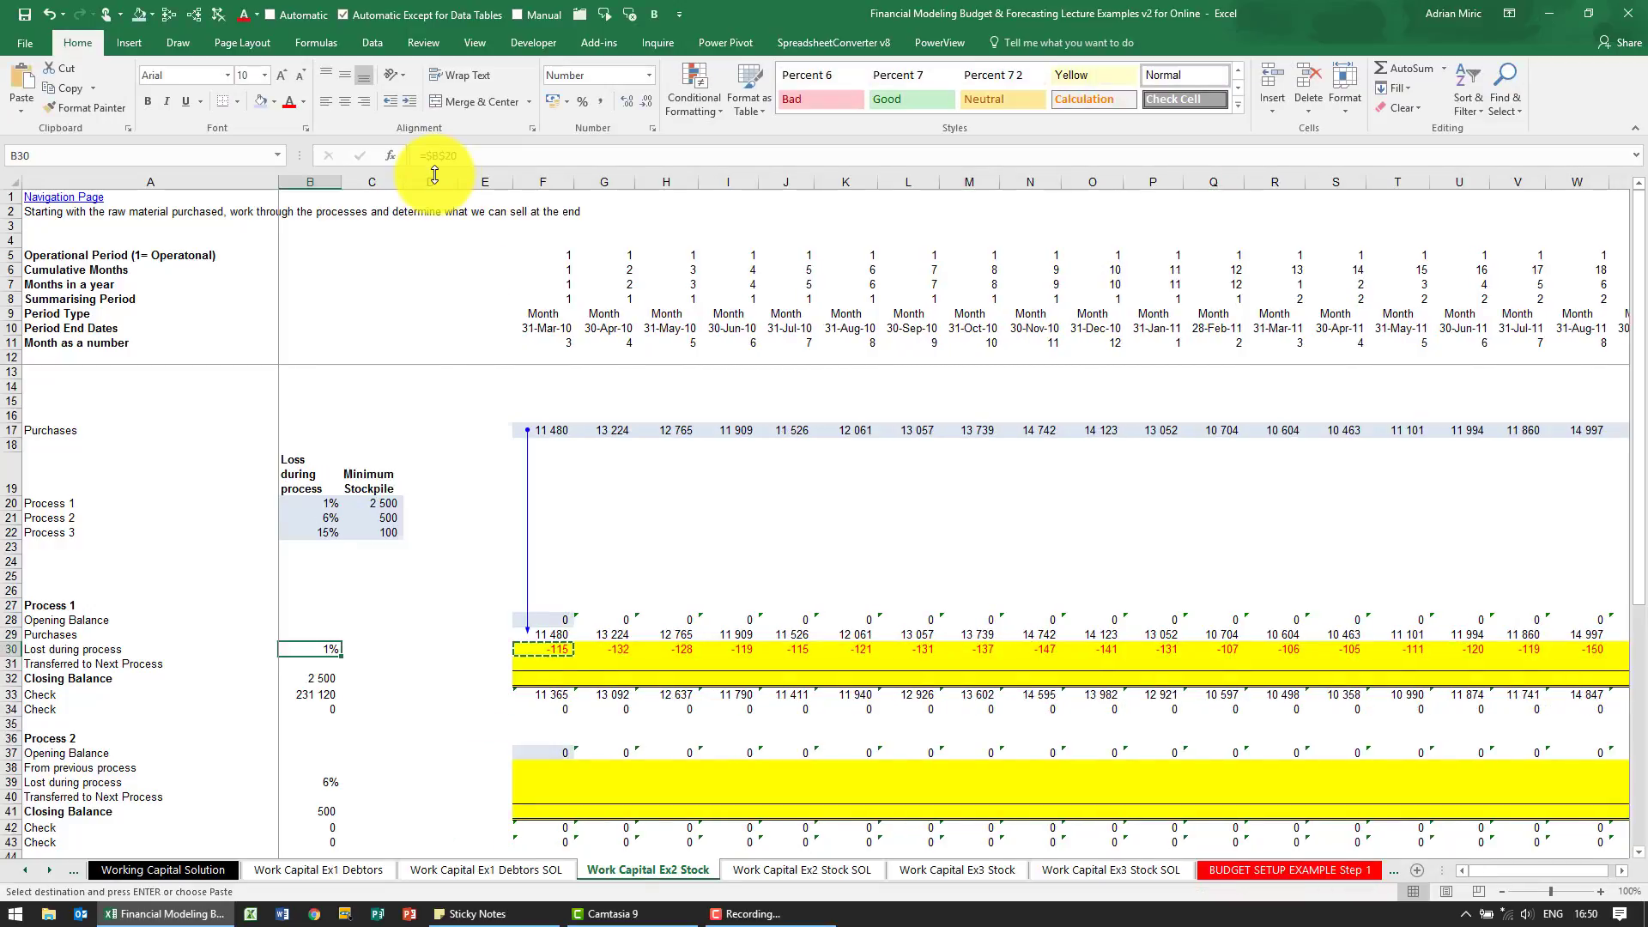
key("ctrl+Left")
key("Right")
key("Right")
key("Right")
key("Right")
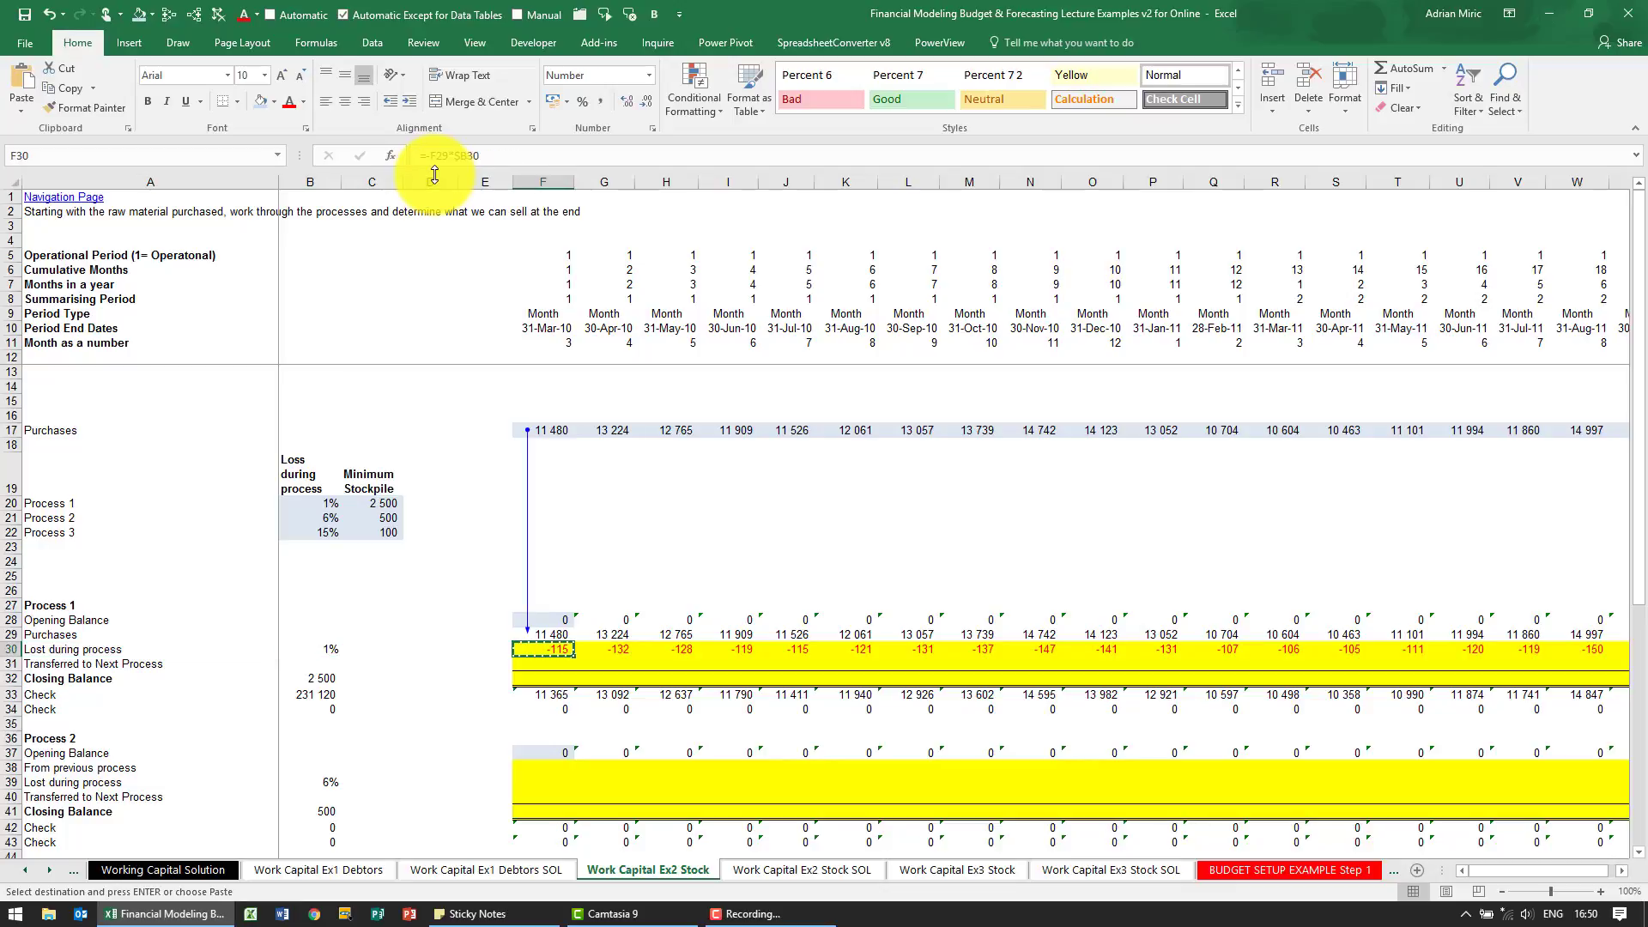
Link Process 1's first-month closing balance in F32 to the minimum stockpile with =$B32
key("Down")
key("Down")
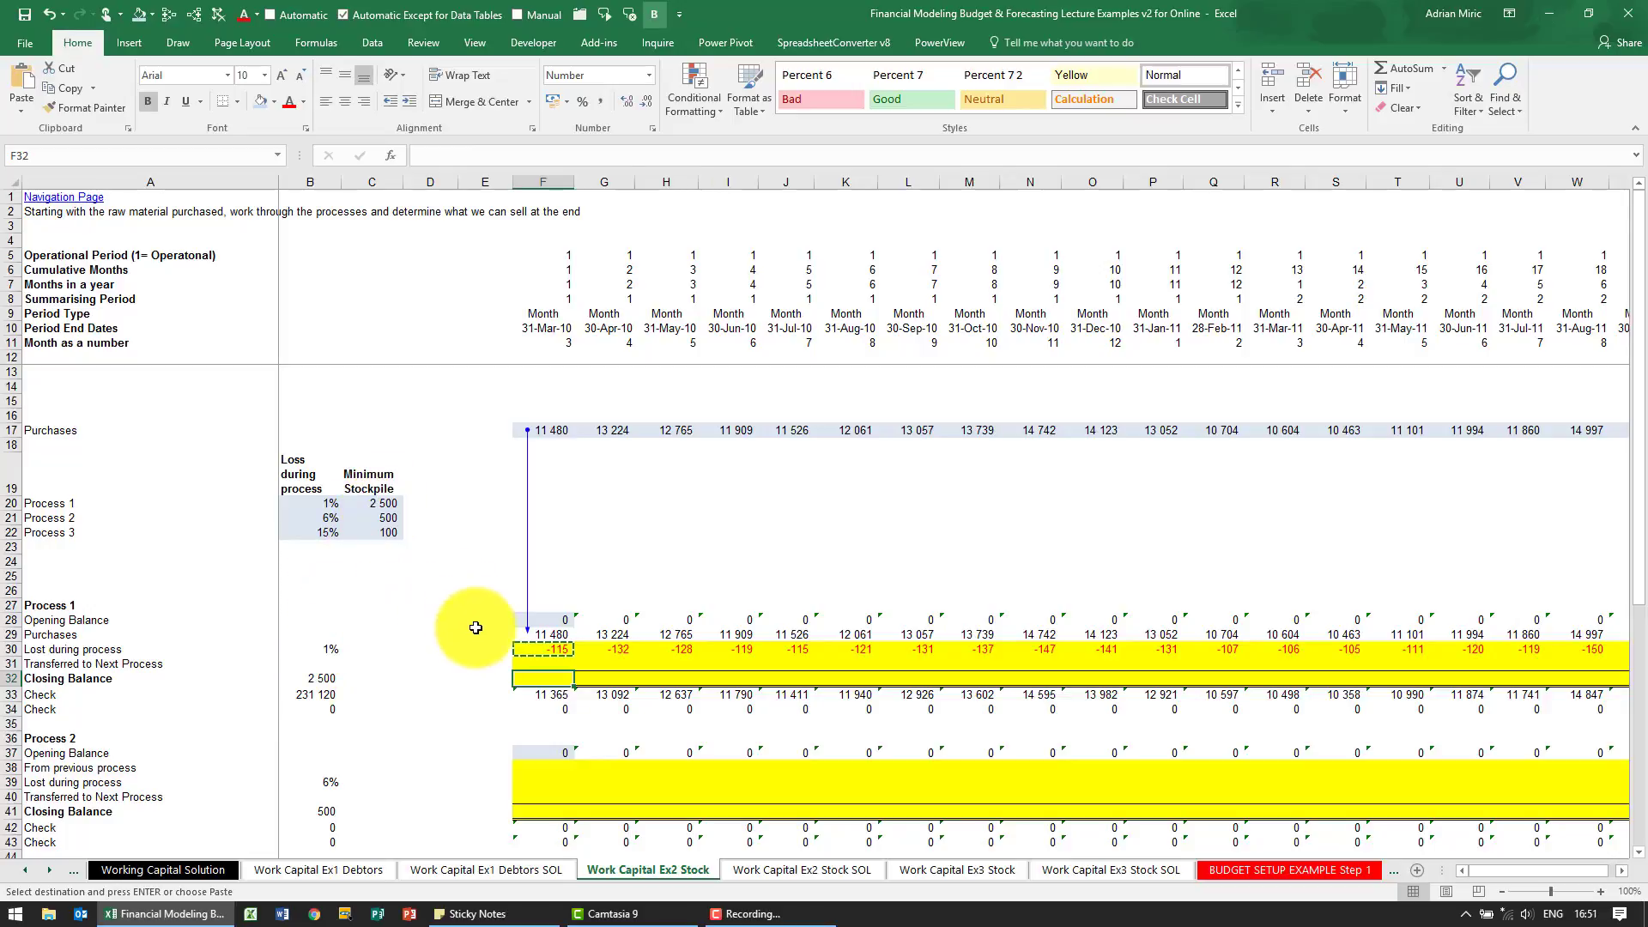
type("=")
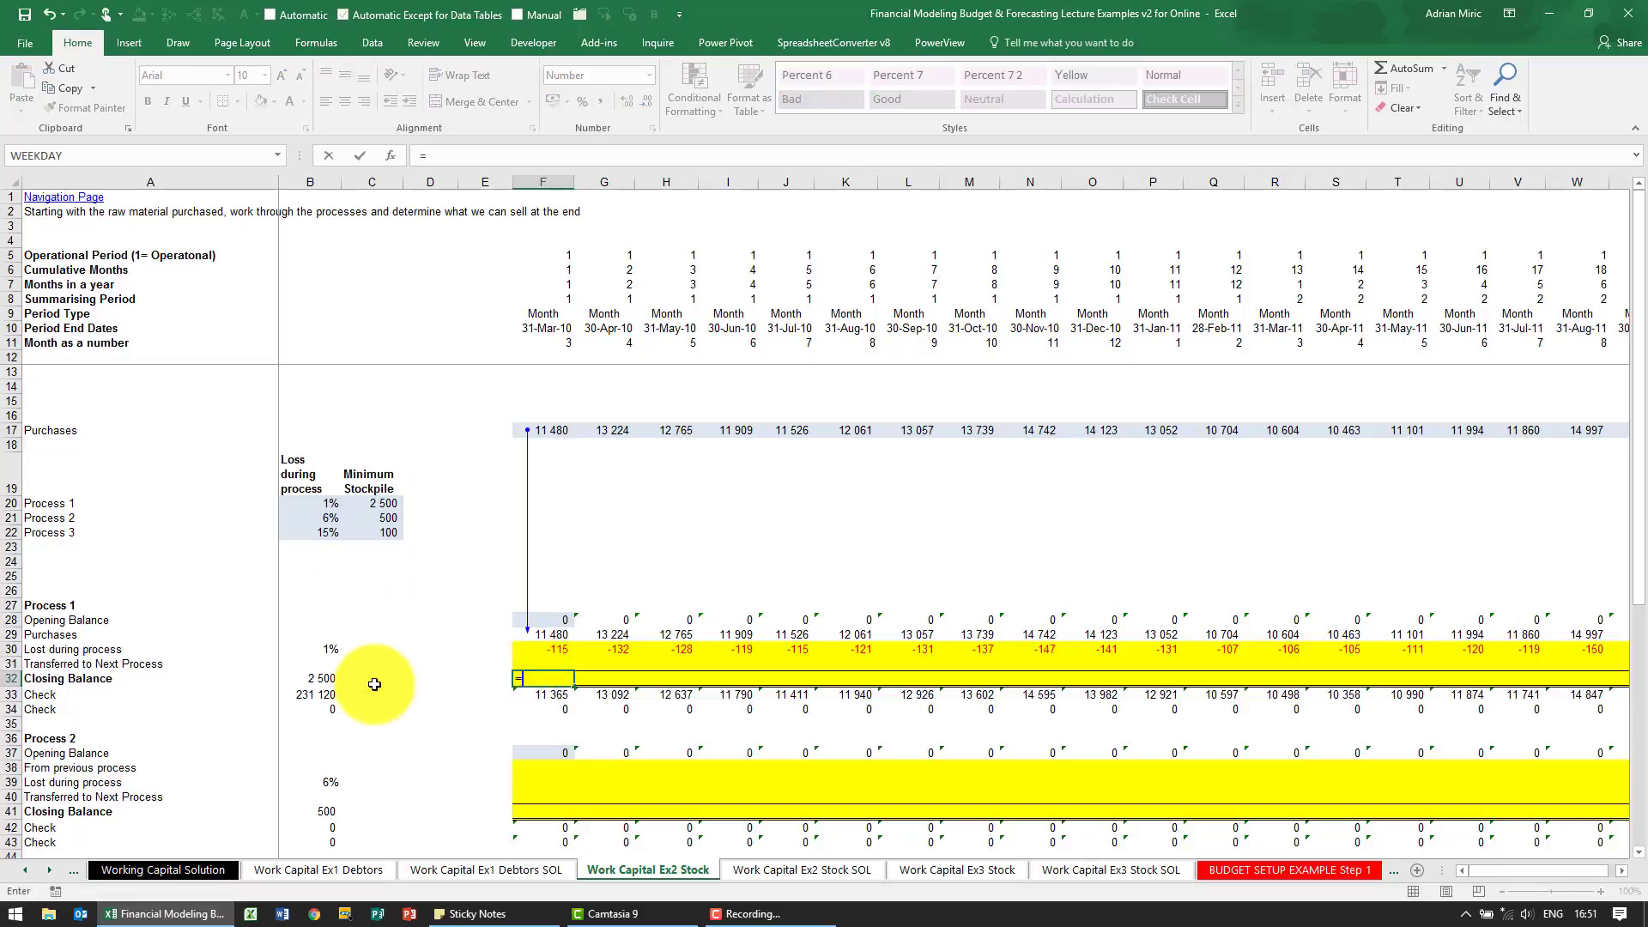
left_click(328, 676)
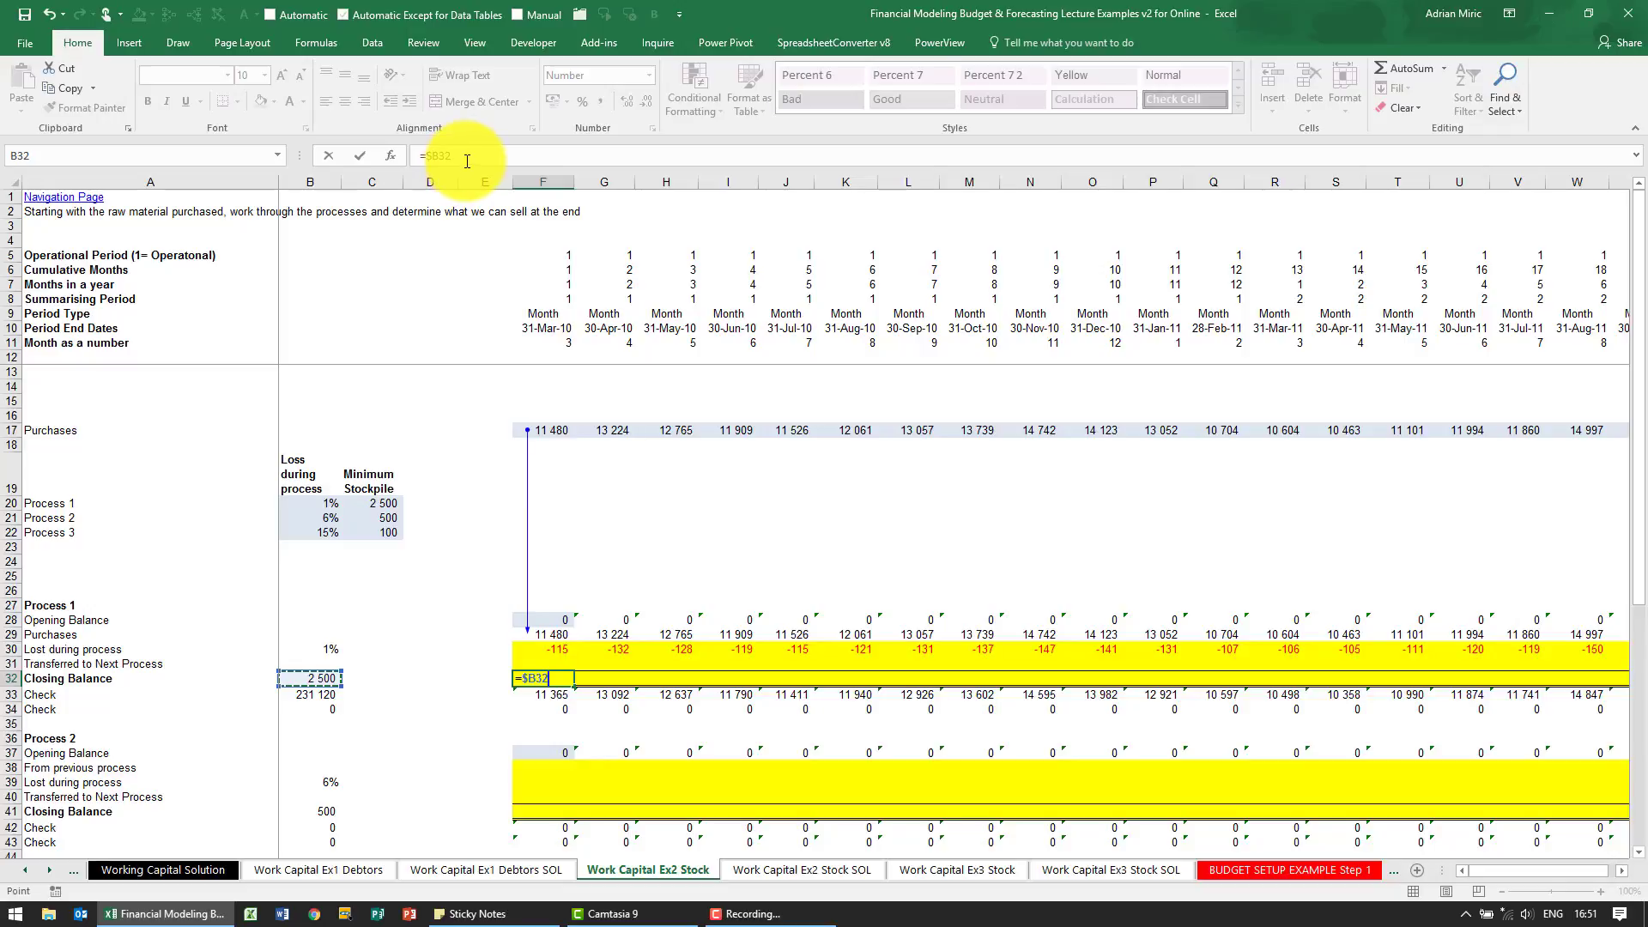
key("ctrl+Return")
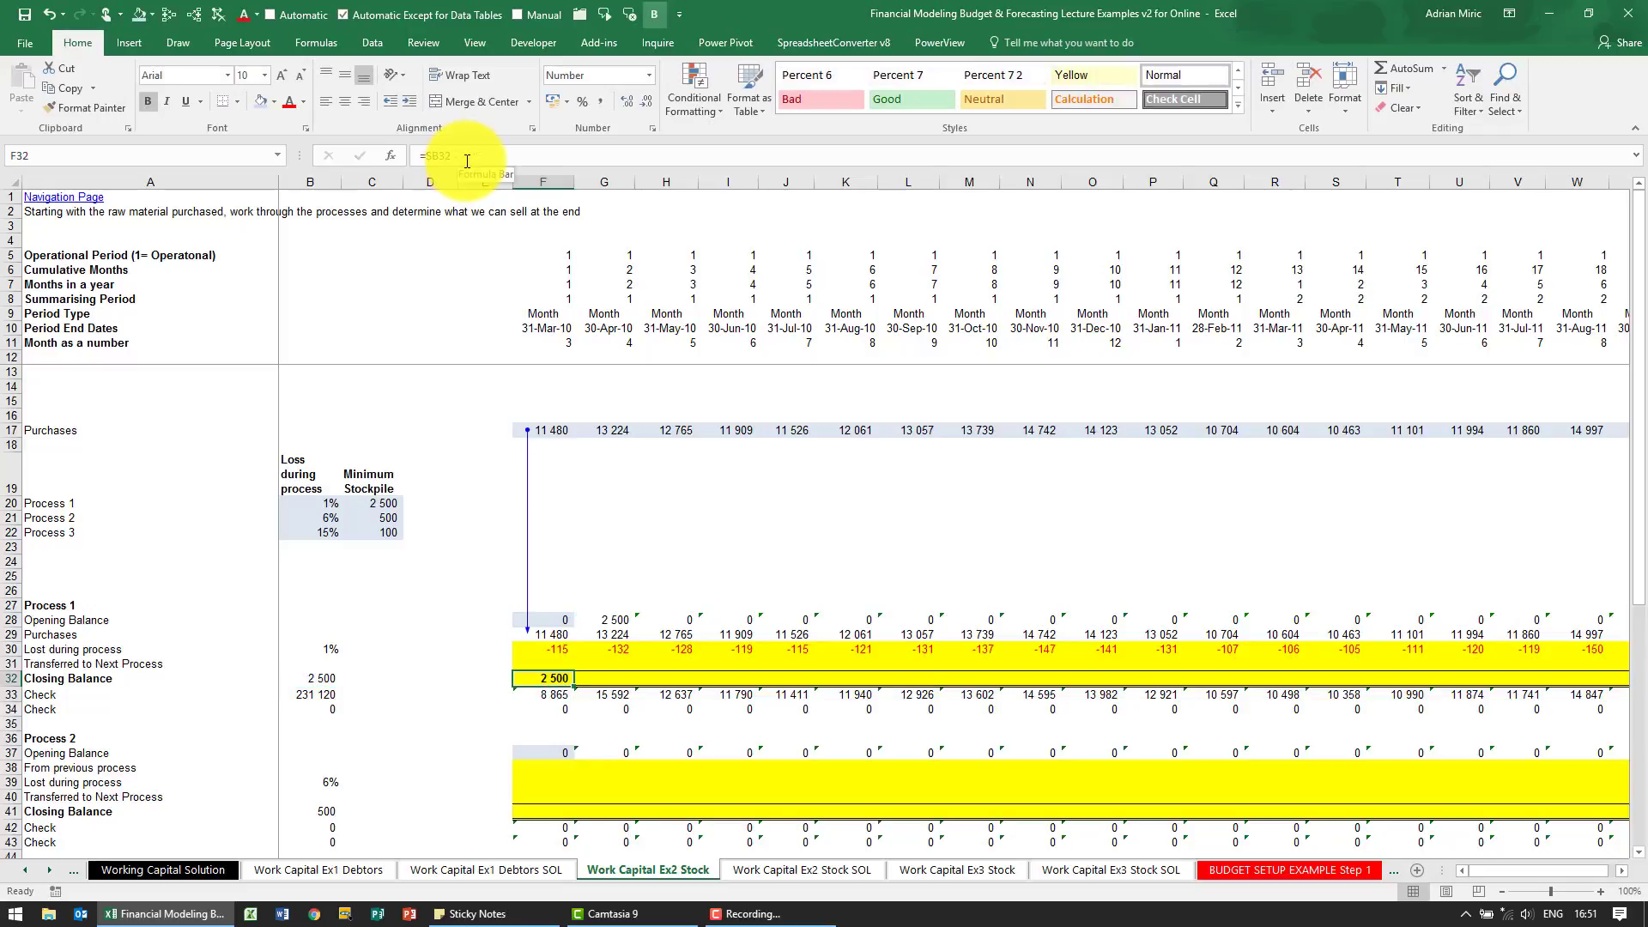
Copy the Process 1 closing balance formula from F32 across the row through column X
key("ctrl+c")
key("ctrl+Right")
key("ctrl+shift+Left")
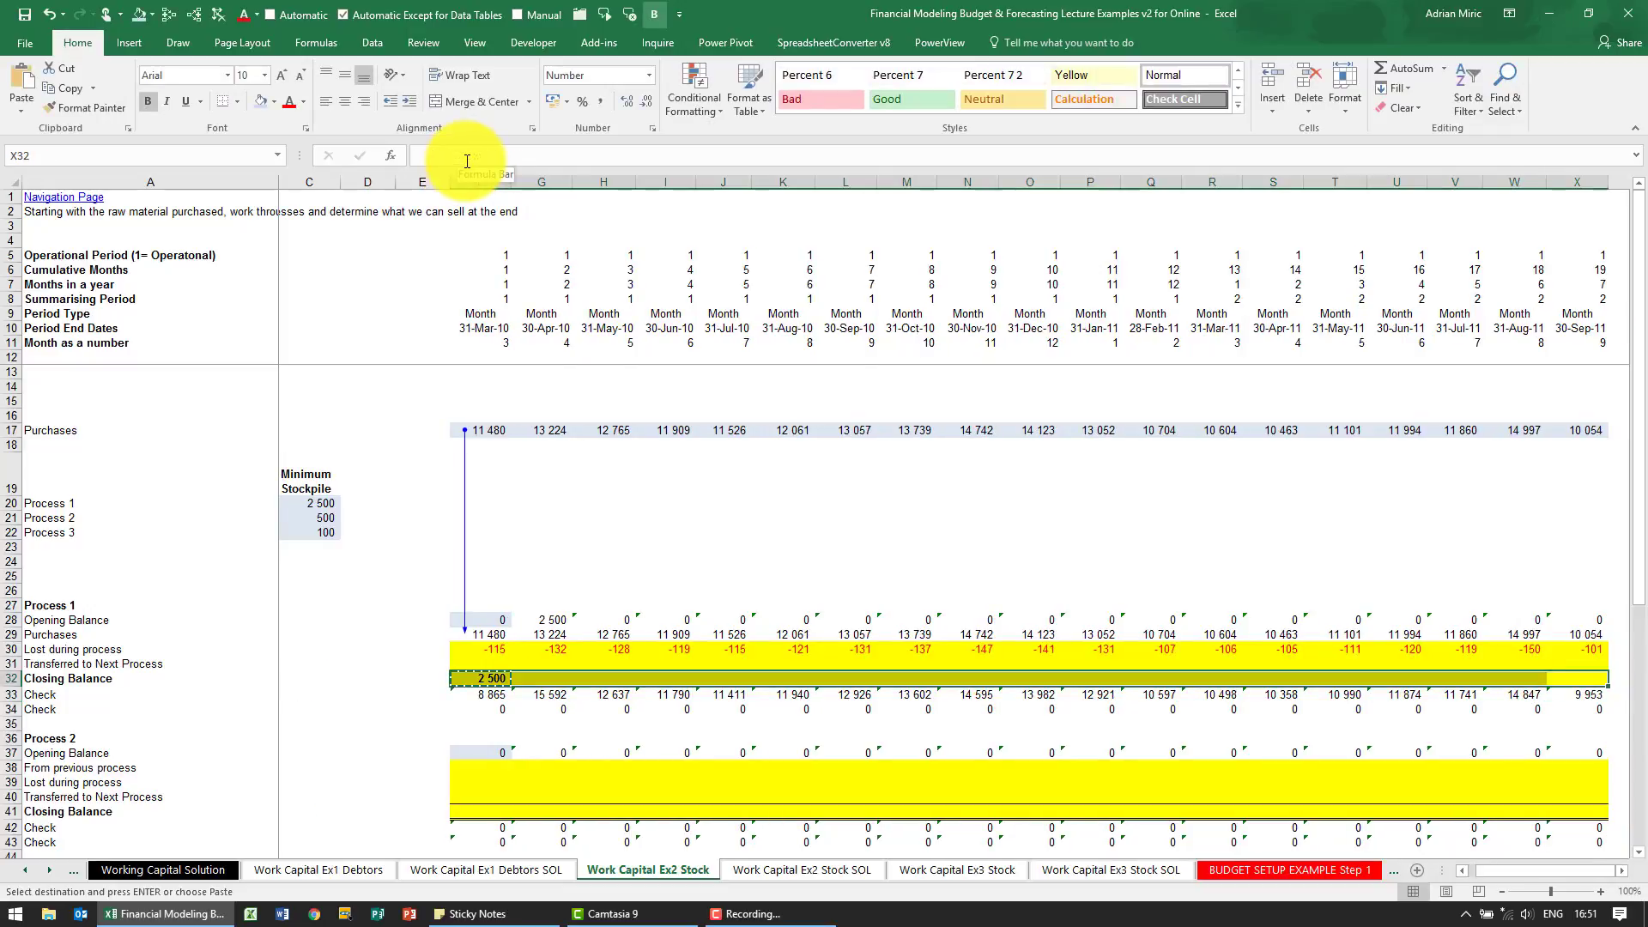
key("ctrl+v")
key("ctrl+Left")
key("ctrl+Left")
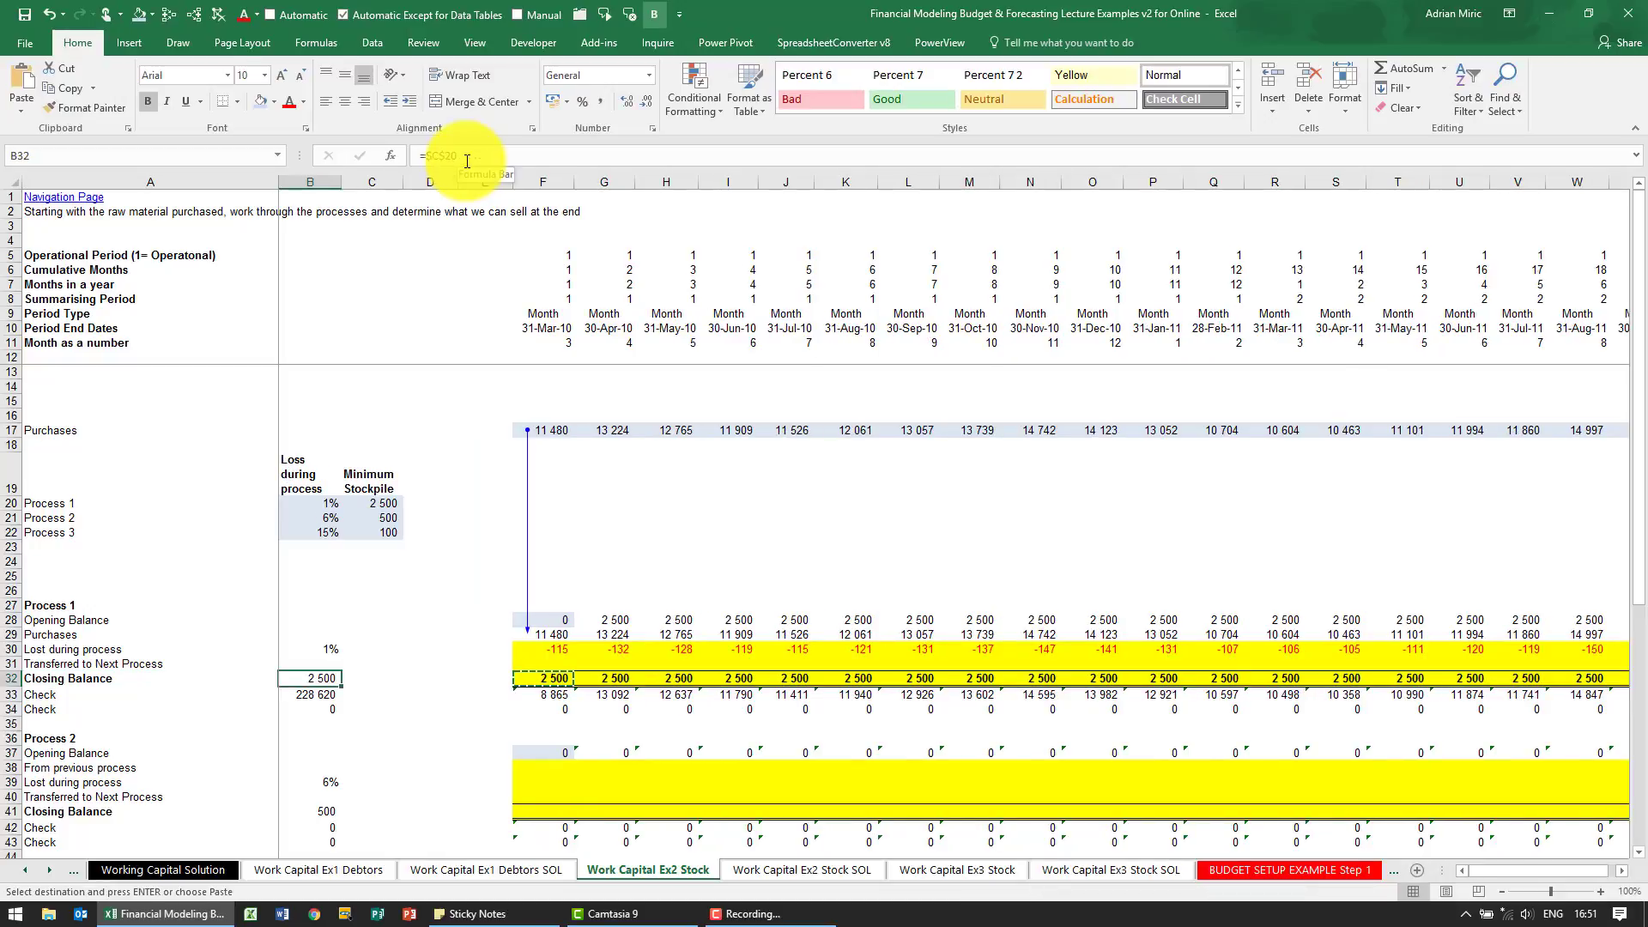
key("Right")
key("Right")
key("Right")
key("Right")
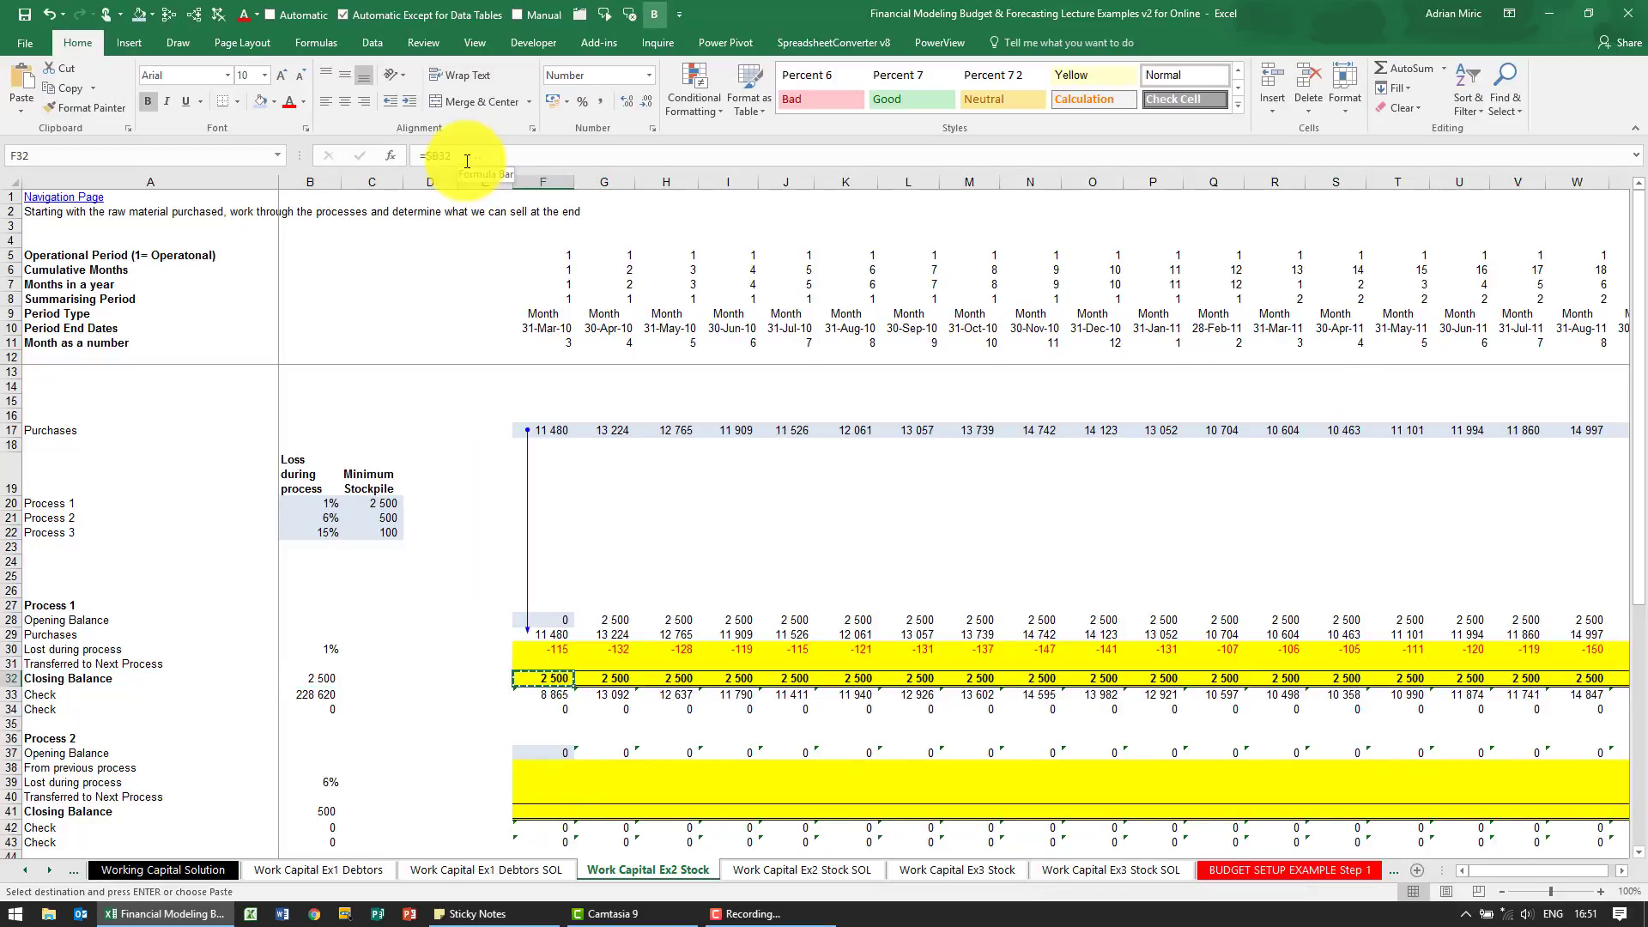
Enter =(F28+F29+F30)-F32 in F31 to calculate the first-month amount transferred to the next process
left_click(552, 637)
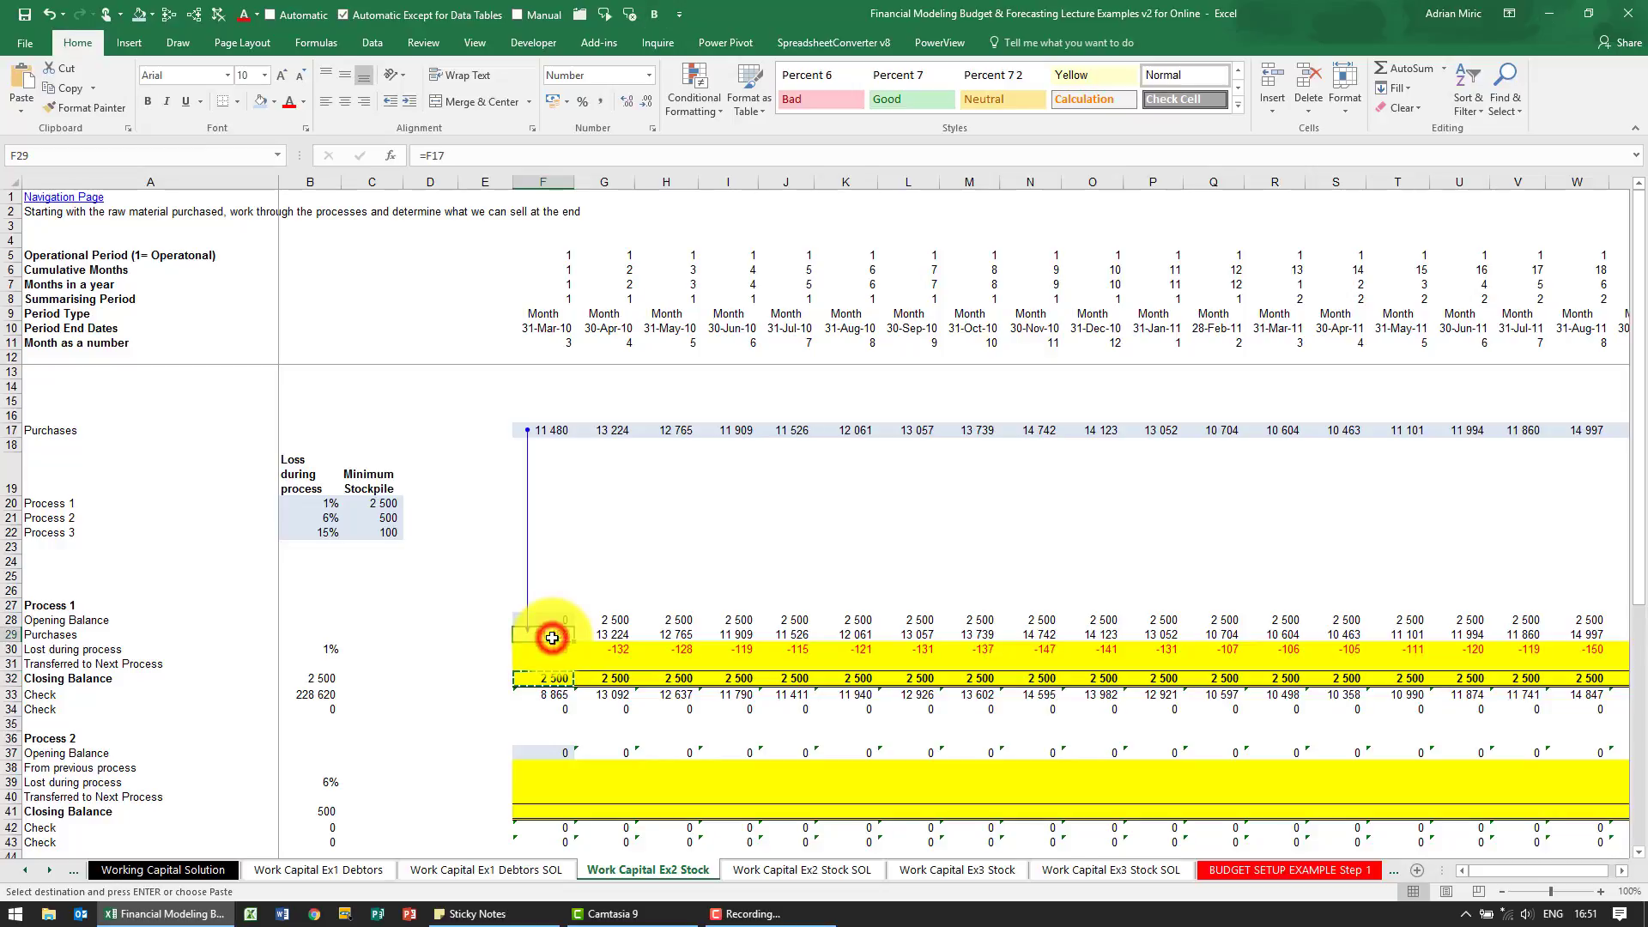
left_click(552, 649)
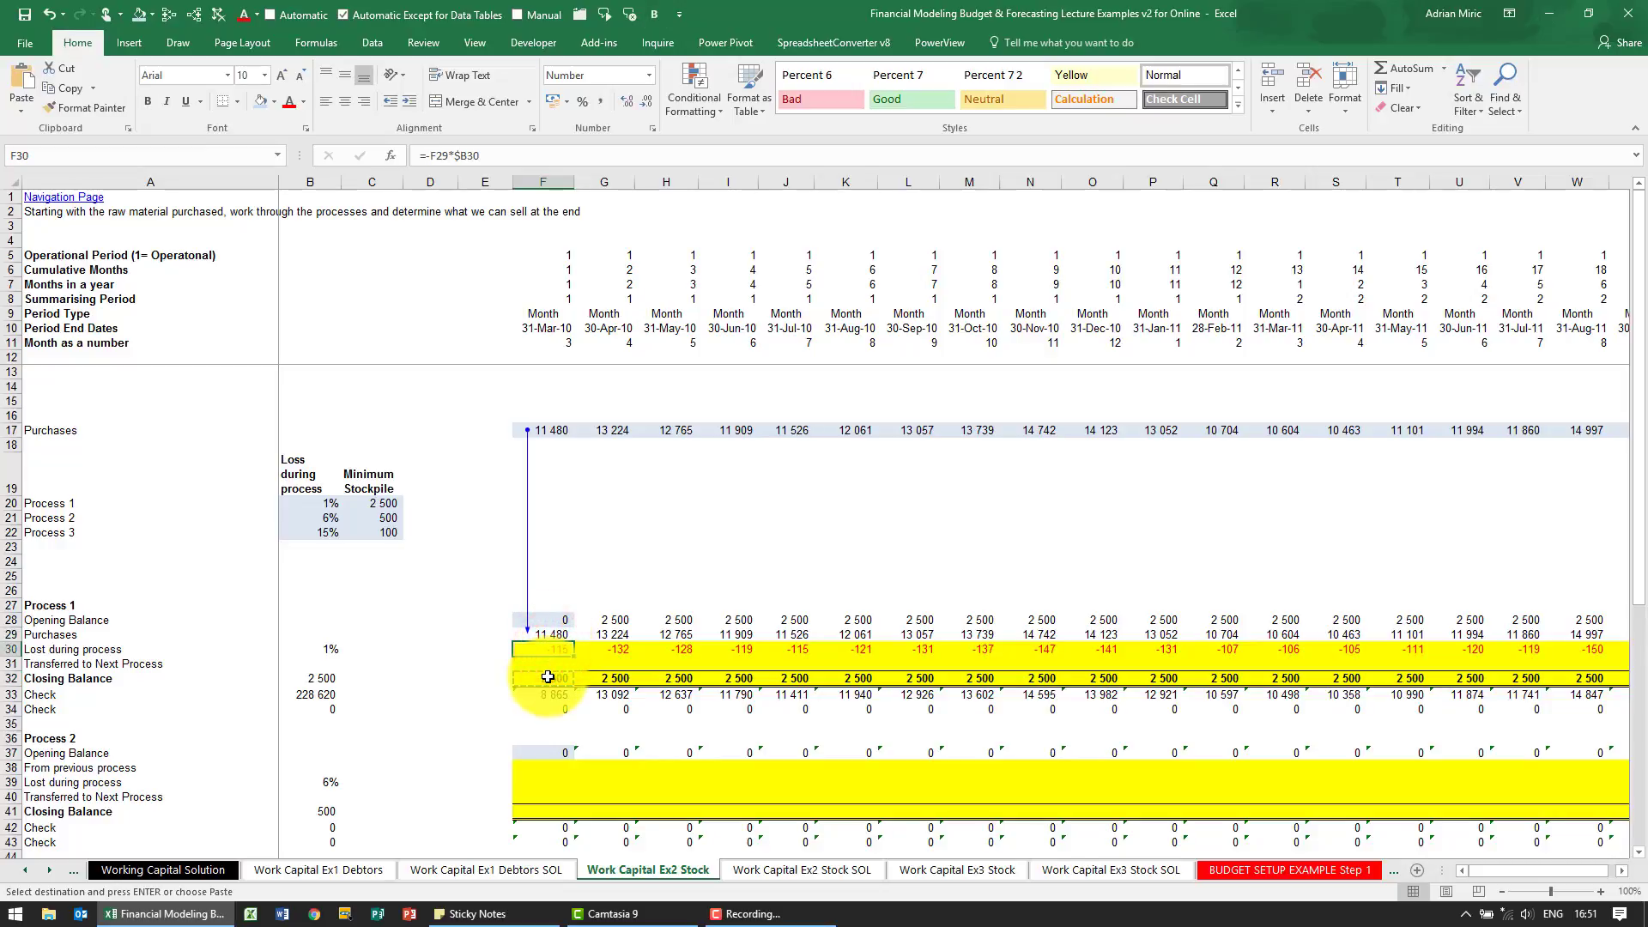
left_click(547, 678)
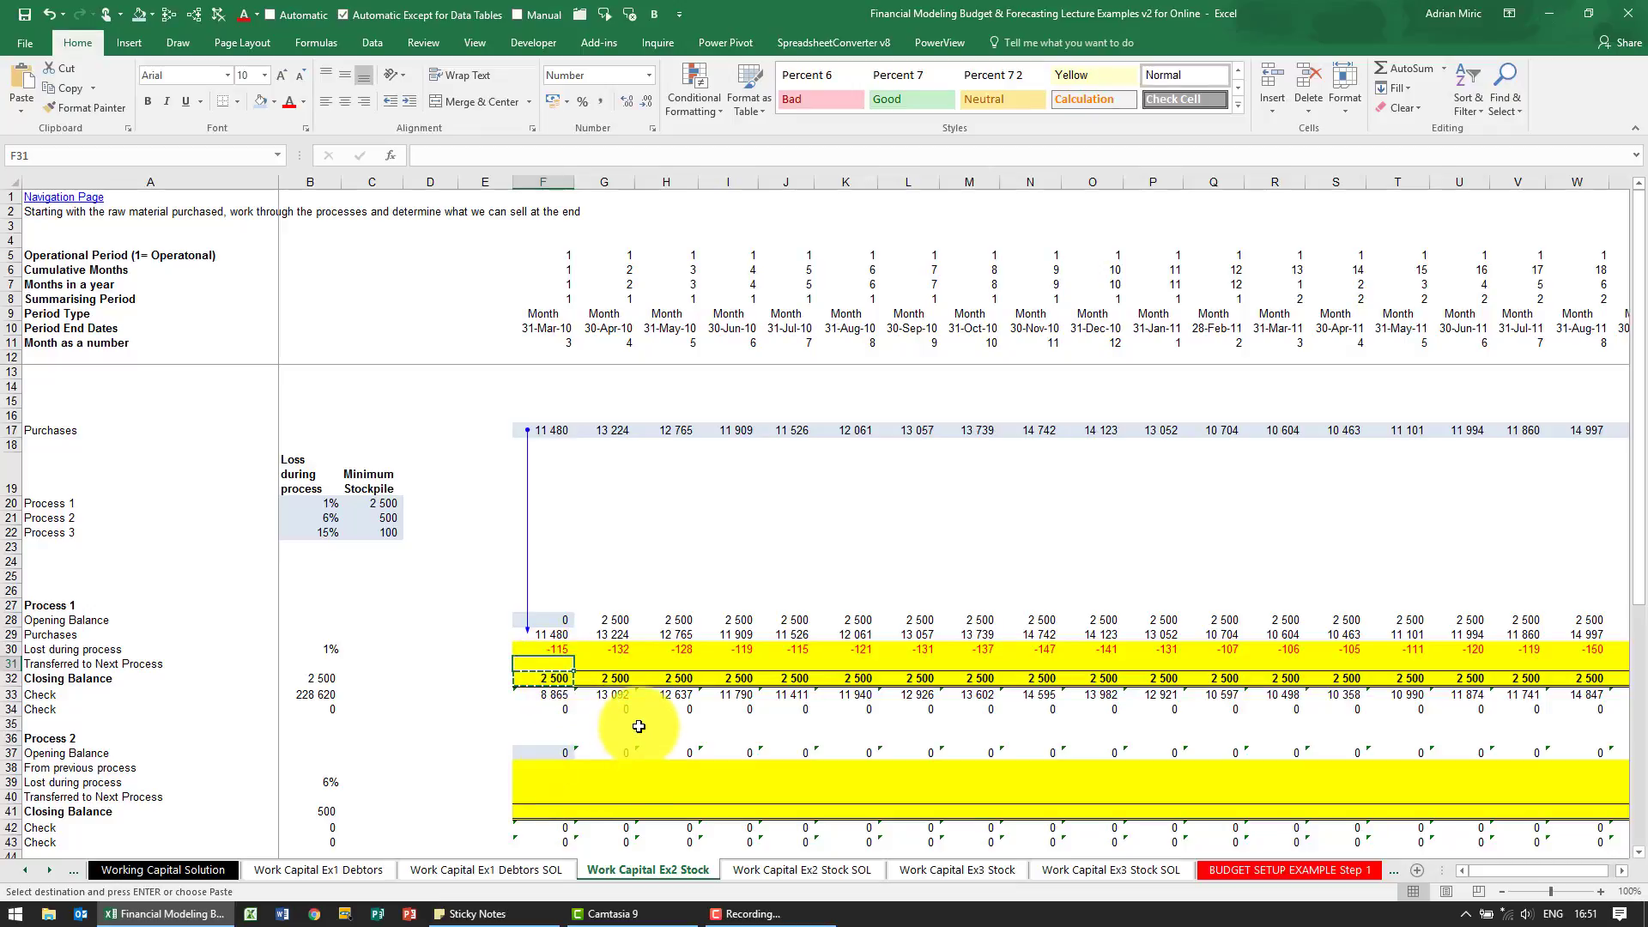
type("=(F28")
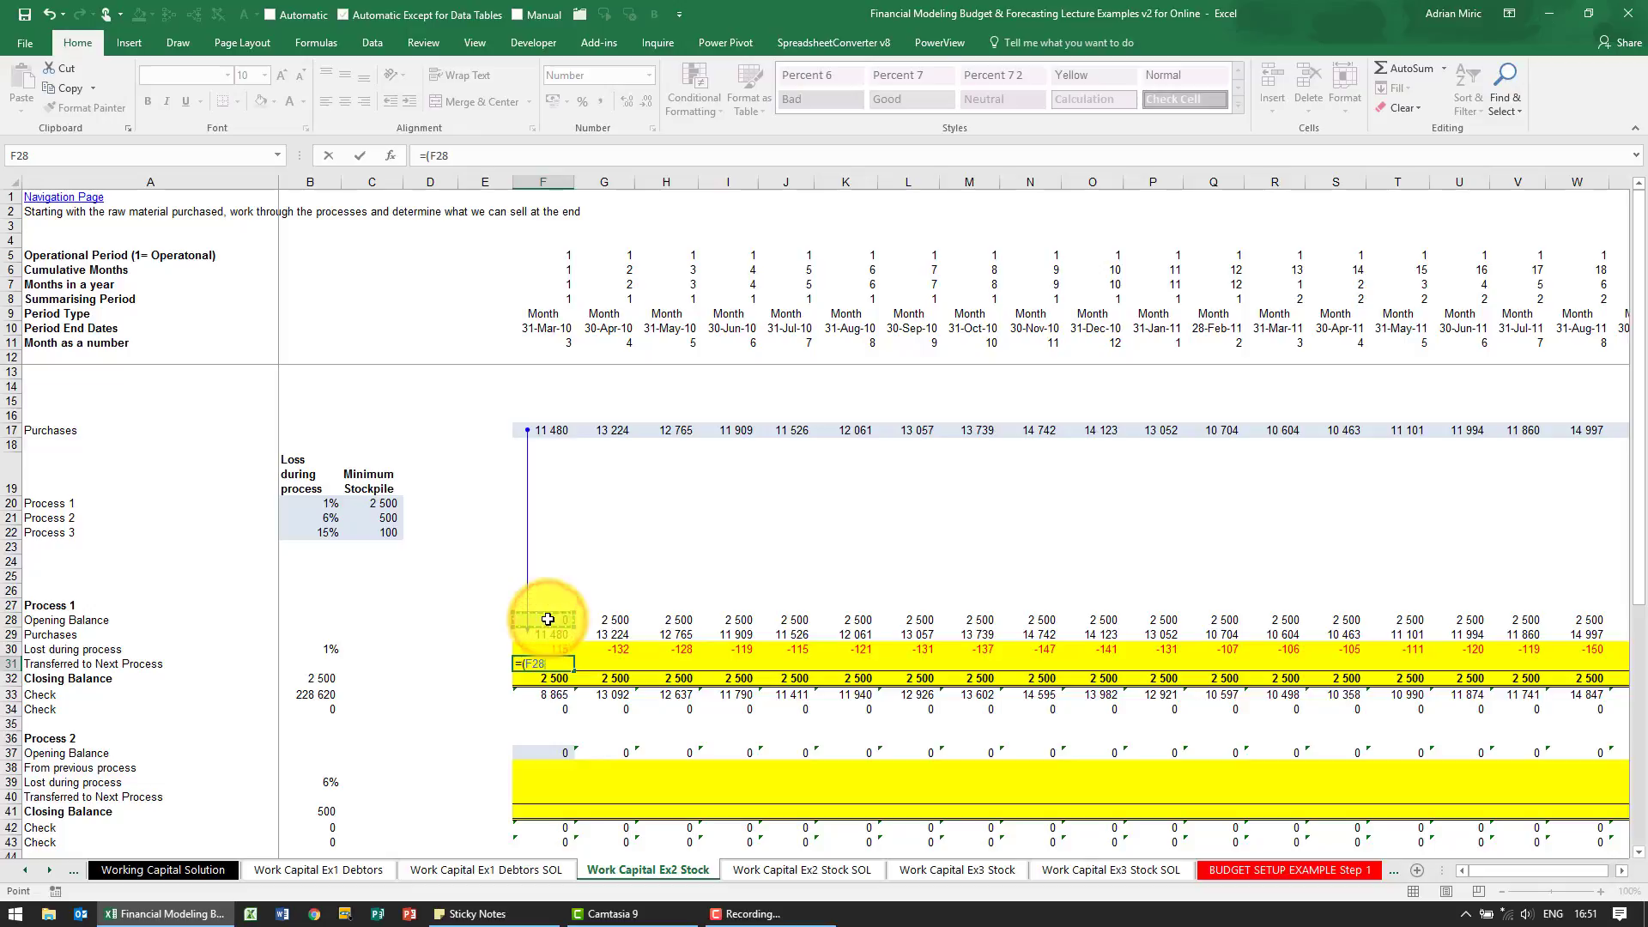
type("+")
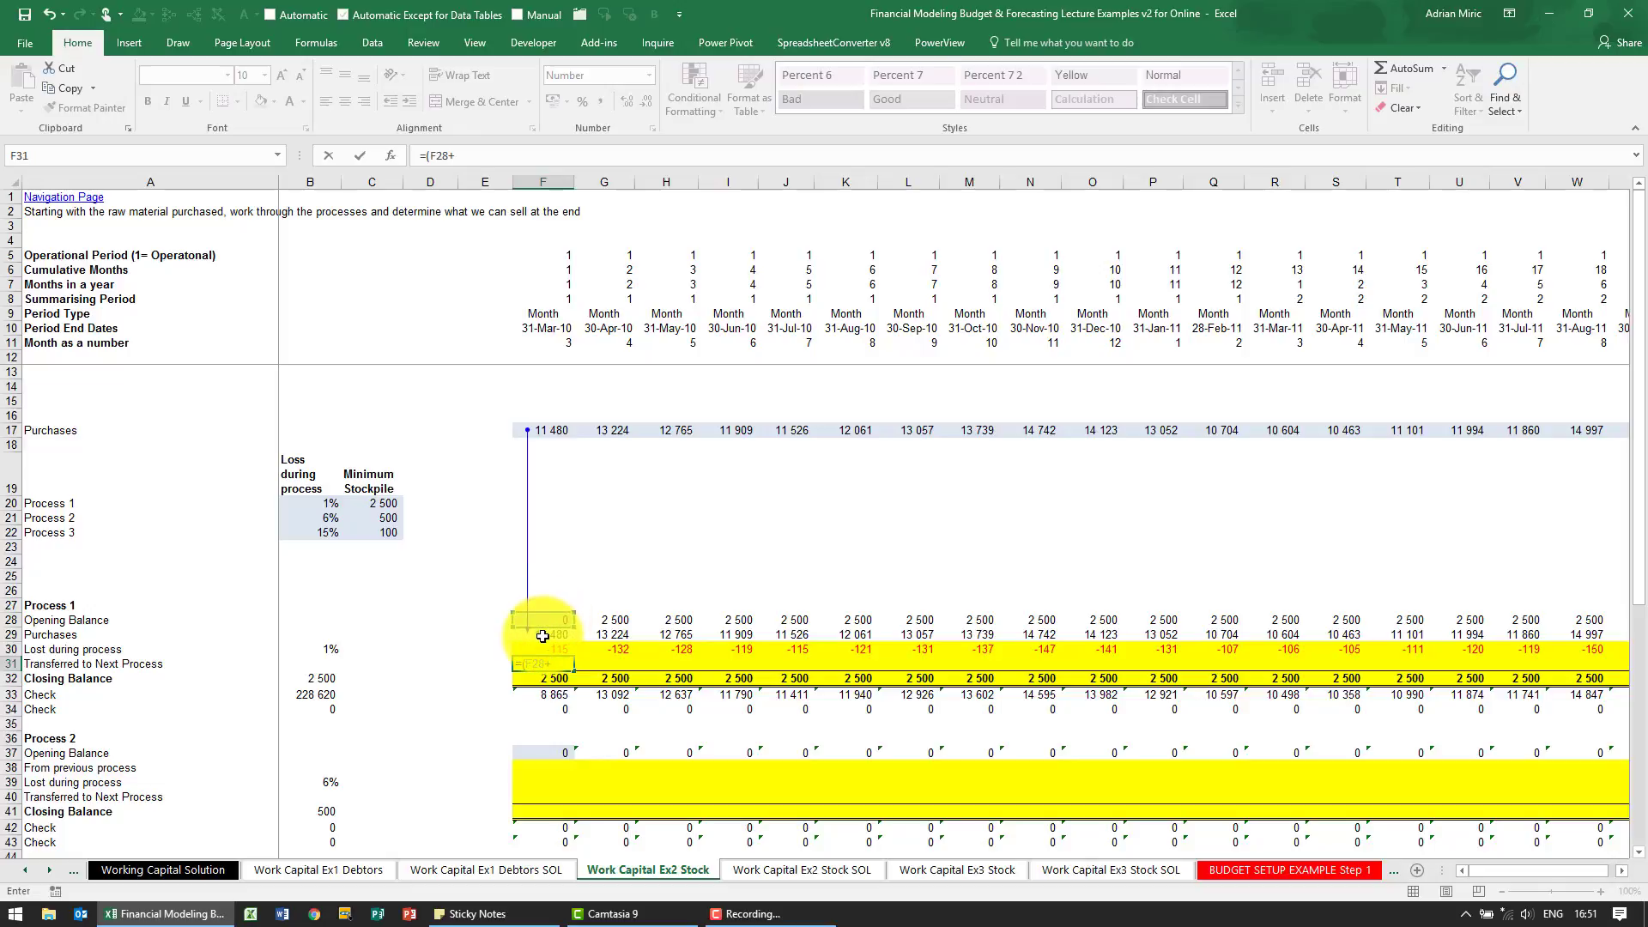
type("+")
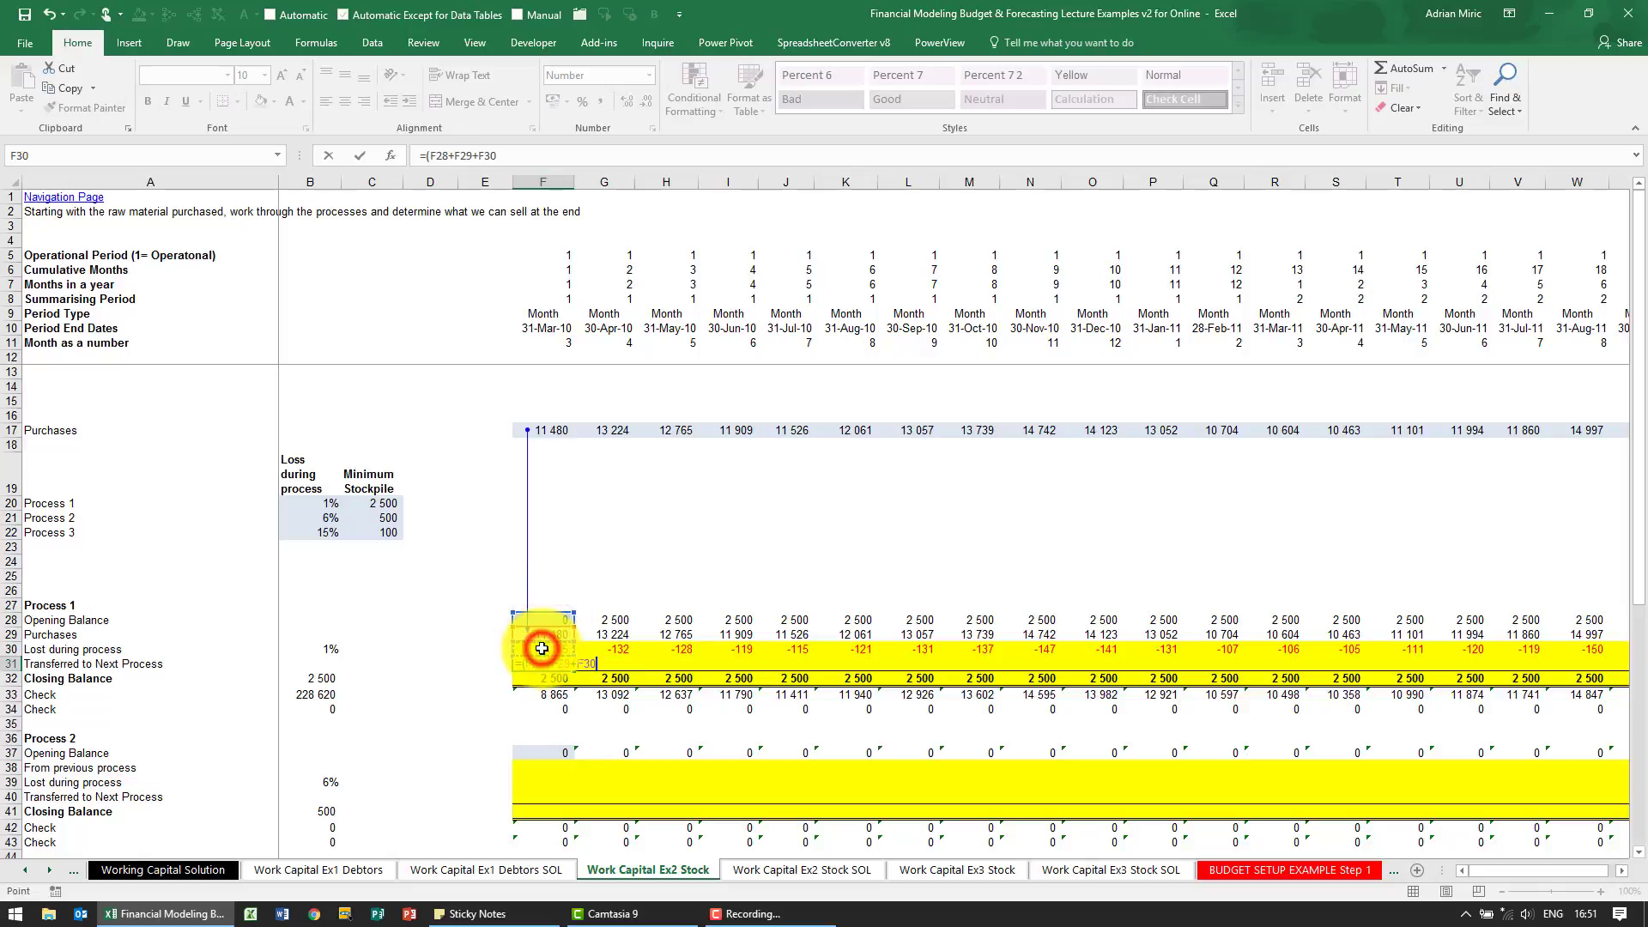
type(")-F32")
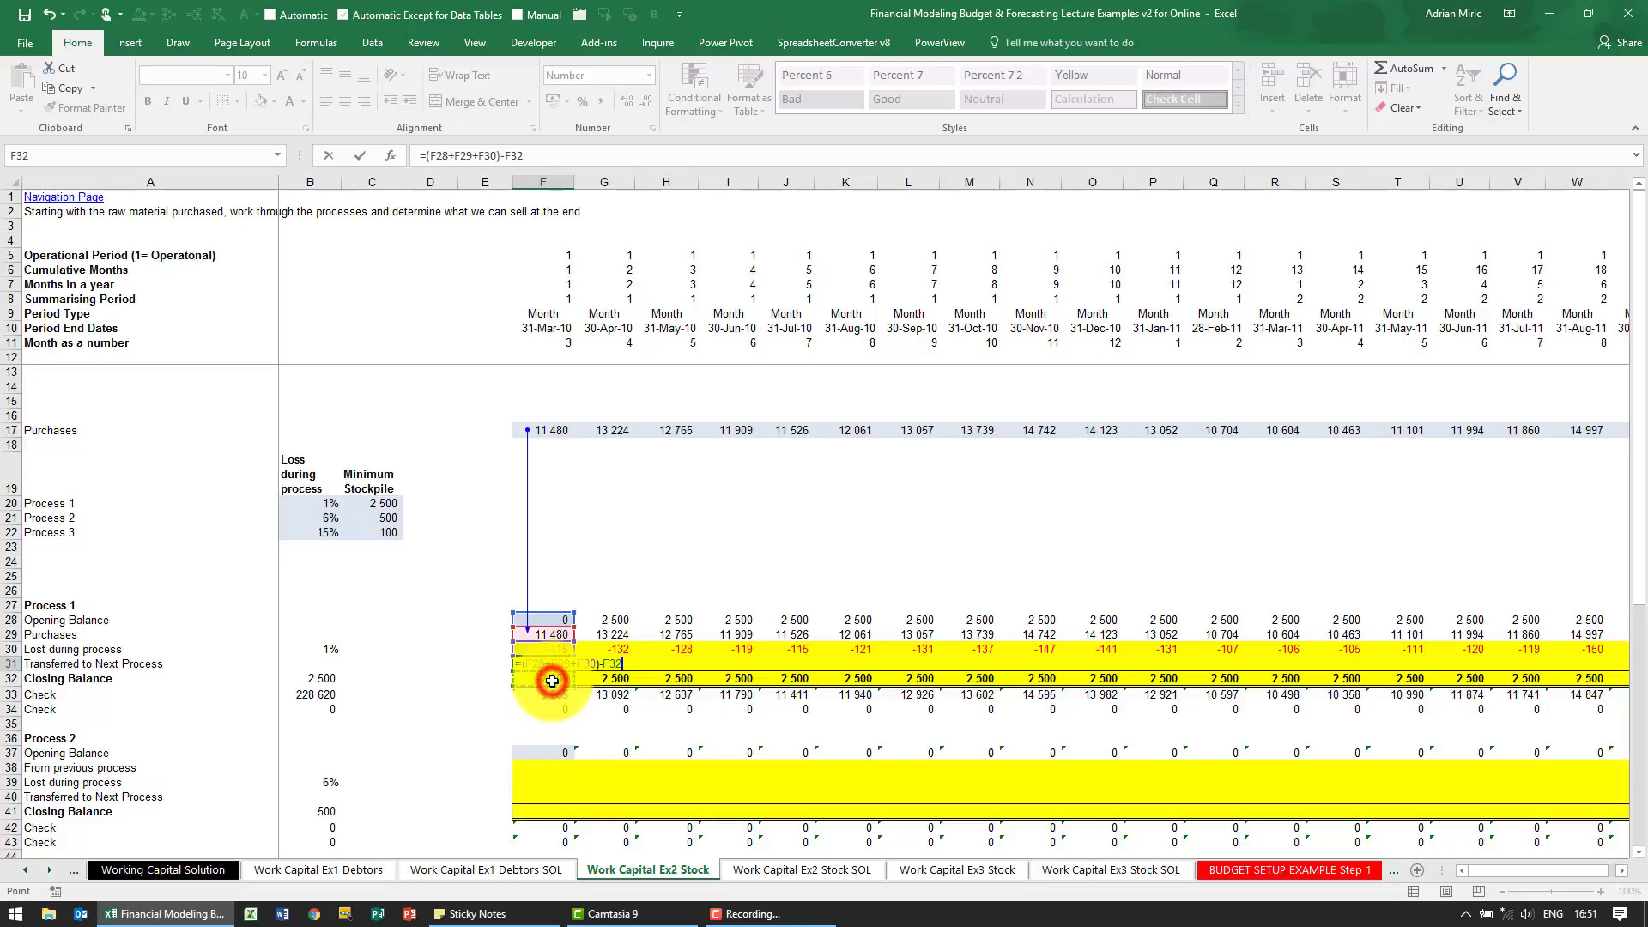
key("ctrl+Return")
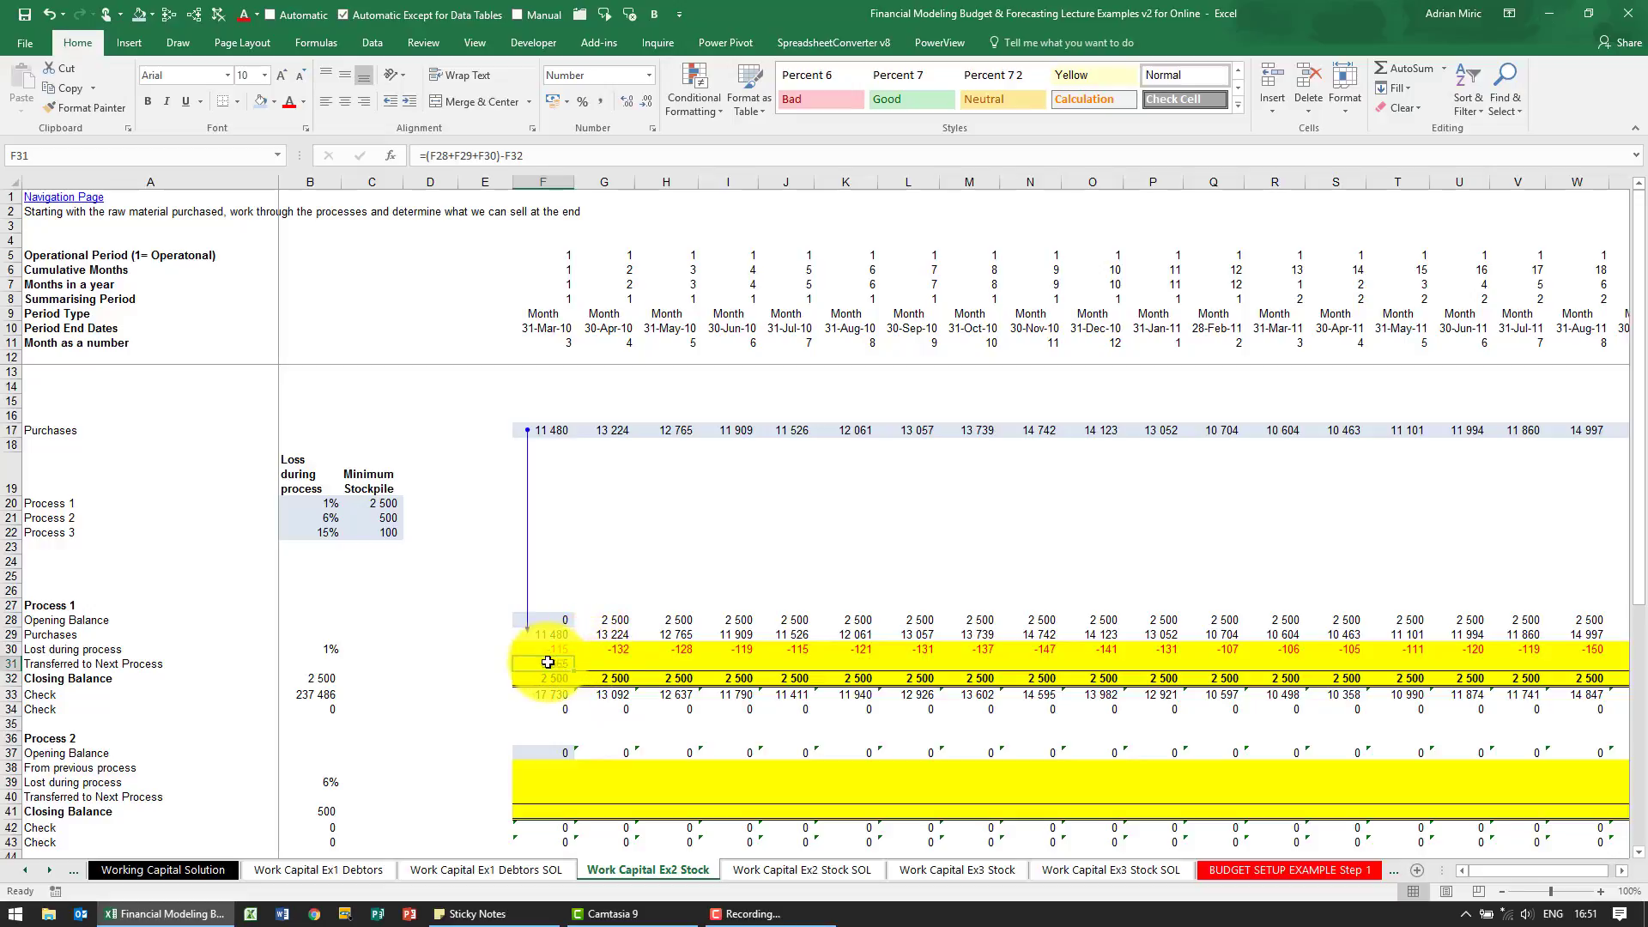
Make the transfer formula in F31 negative by changing it to =-((F28+F29+F30)-F32)
left_click(425, 156)
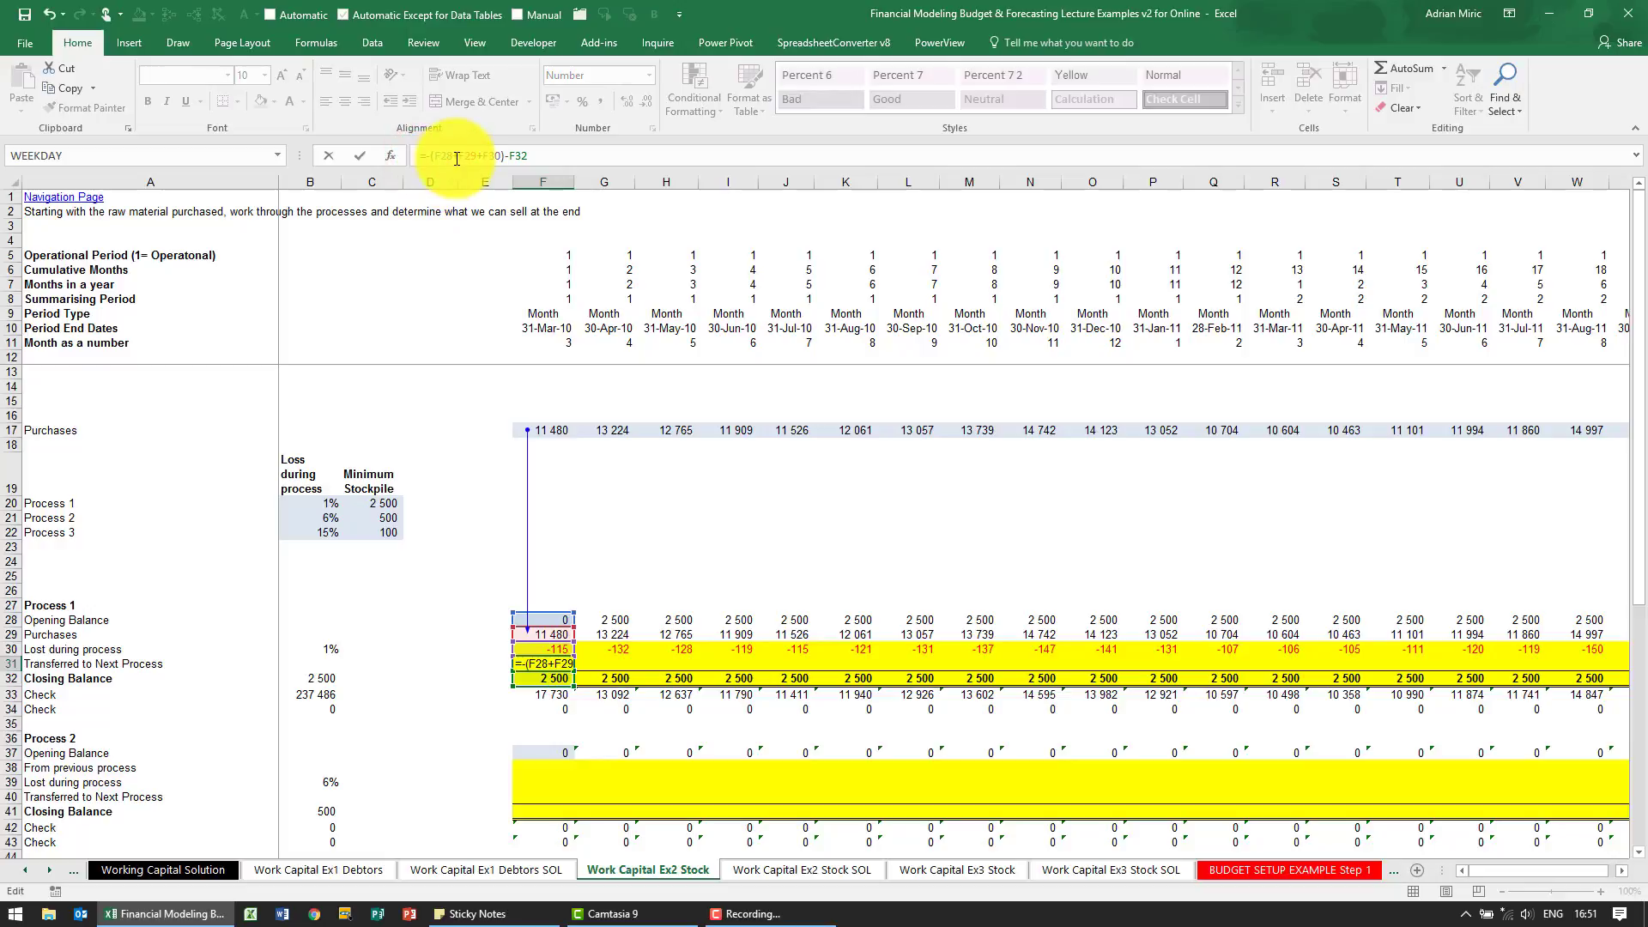
key("Delete")
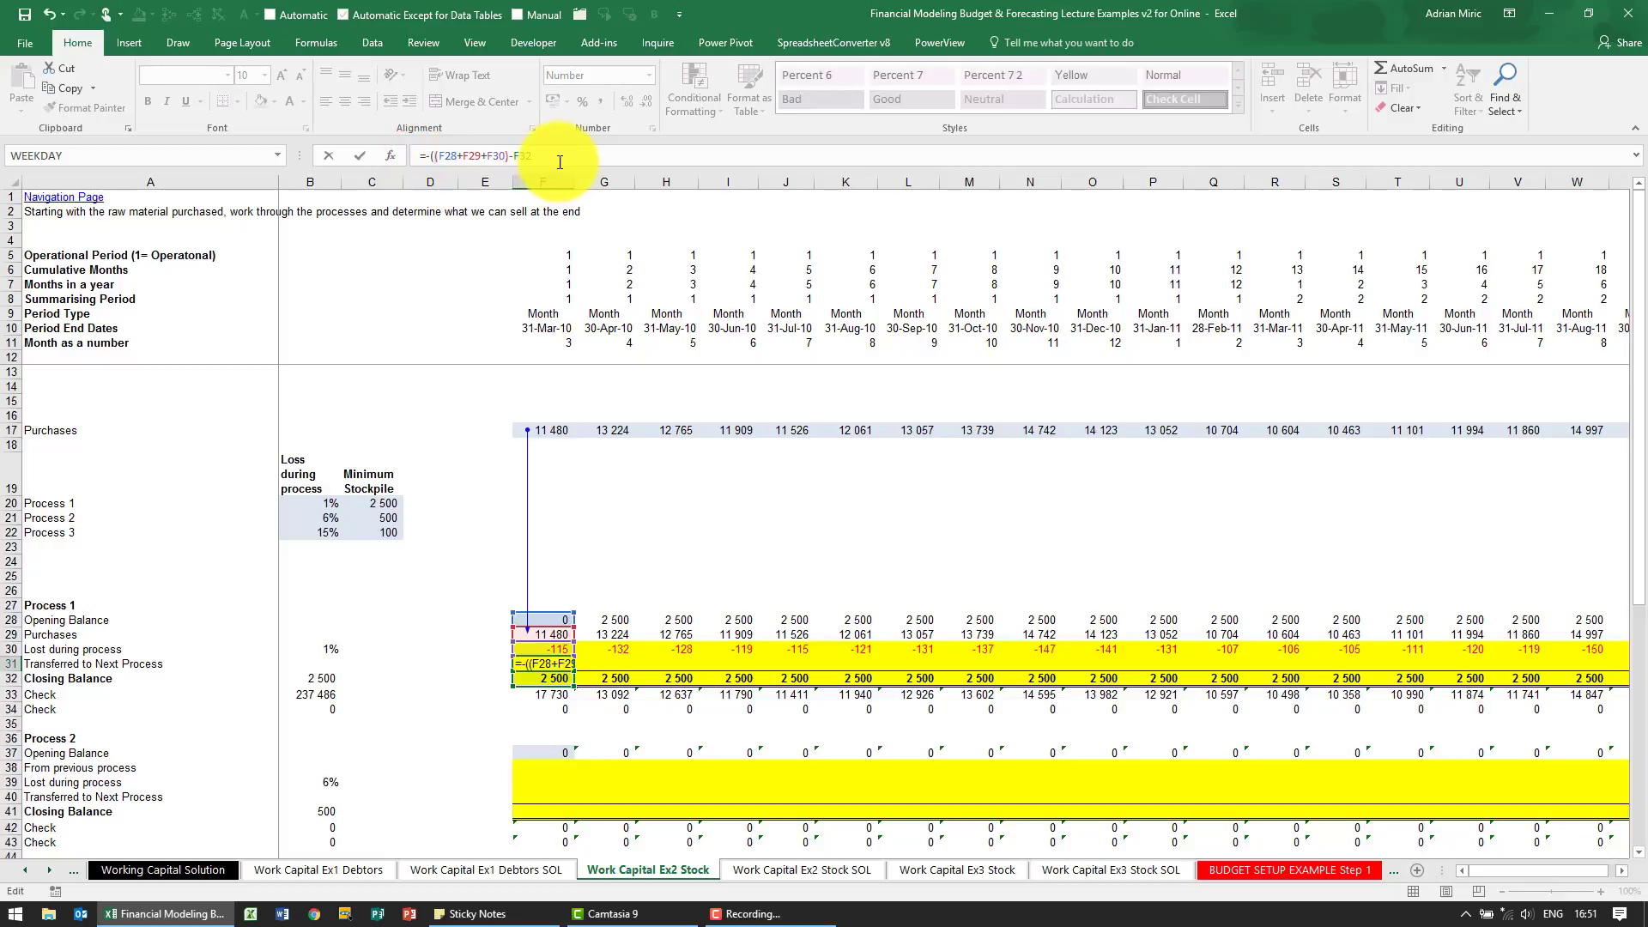
type(")")
key("ctrl+Return")
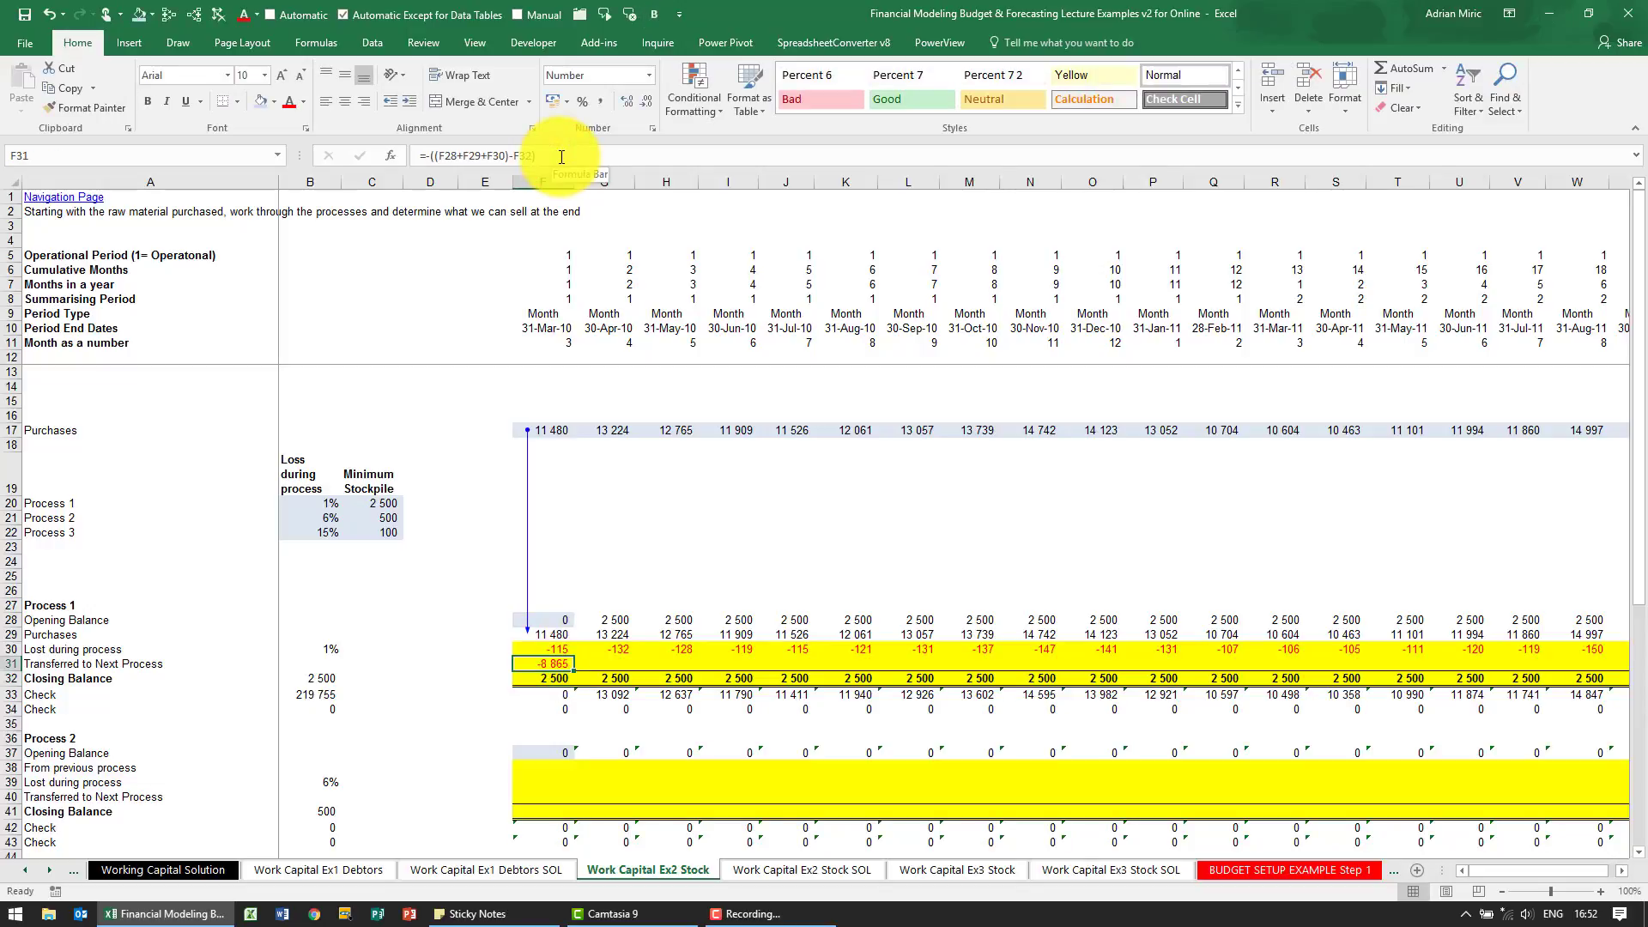
Copy the Process 1 transfer formula from F31 across the row through column X
key("Up")
key("shift+Down")
key("ctrl+c")
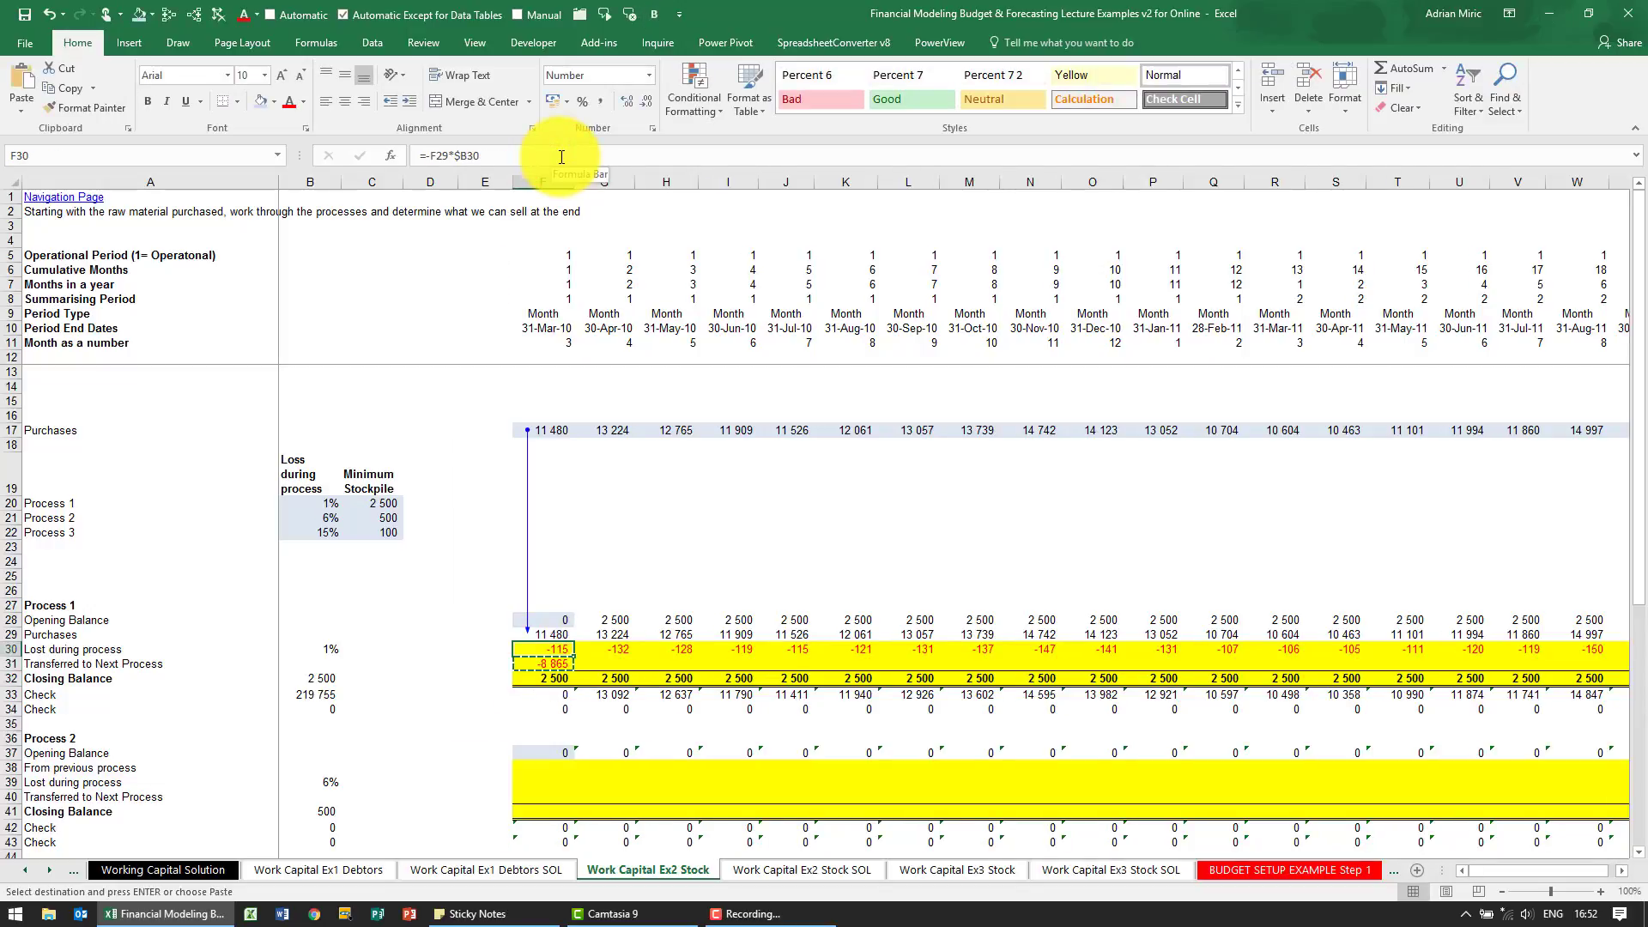
key("ctrl+Right")
key("Down")
key("ctrl+shift+Left")
key("ctrl+v")
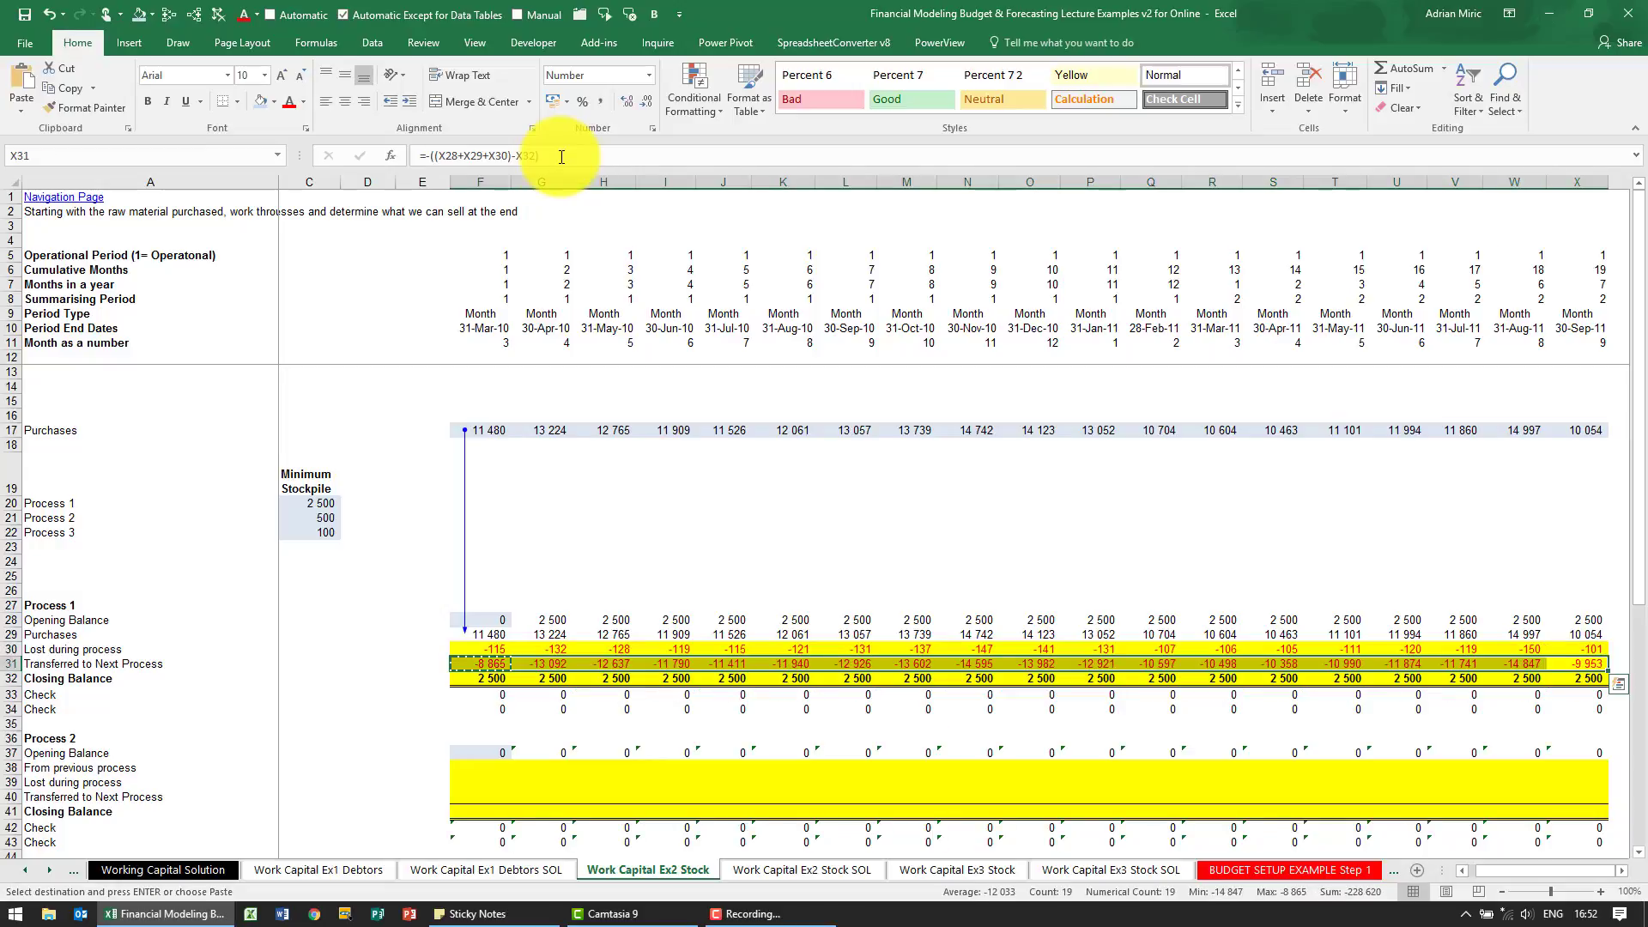
key("ctrl+Left")
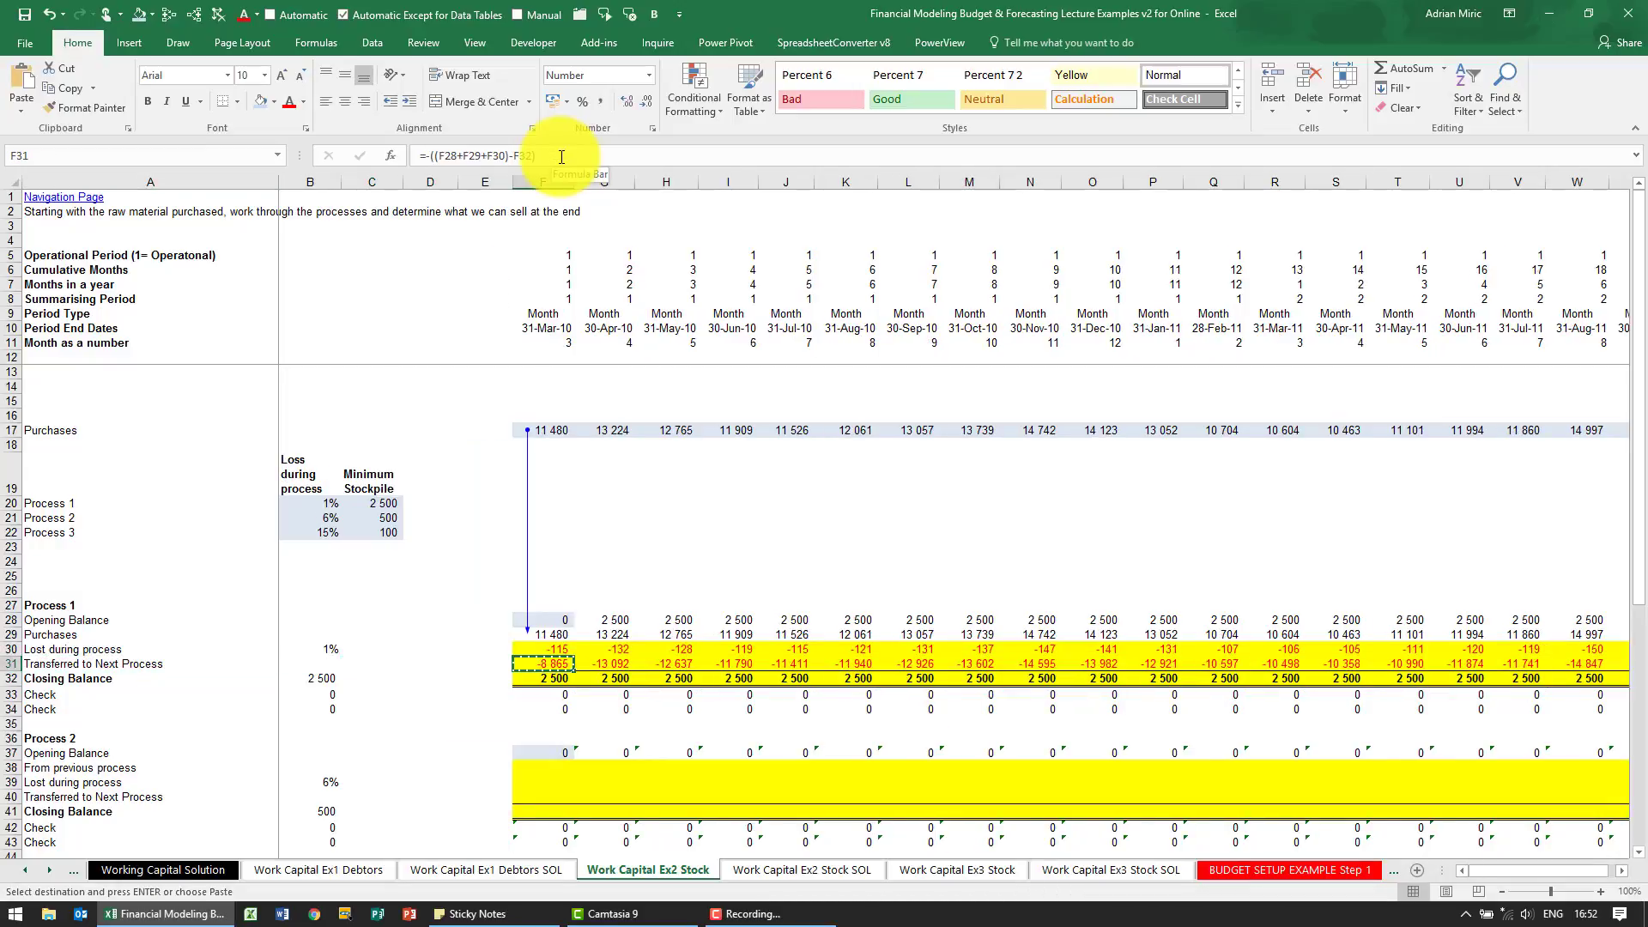
Check the sum of the 30-Apr-10 Process 1 movements in G28:G31 against the closing balance in G32
left_click(597, 620)
left_click_drag(596, 620, 599, 664)
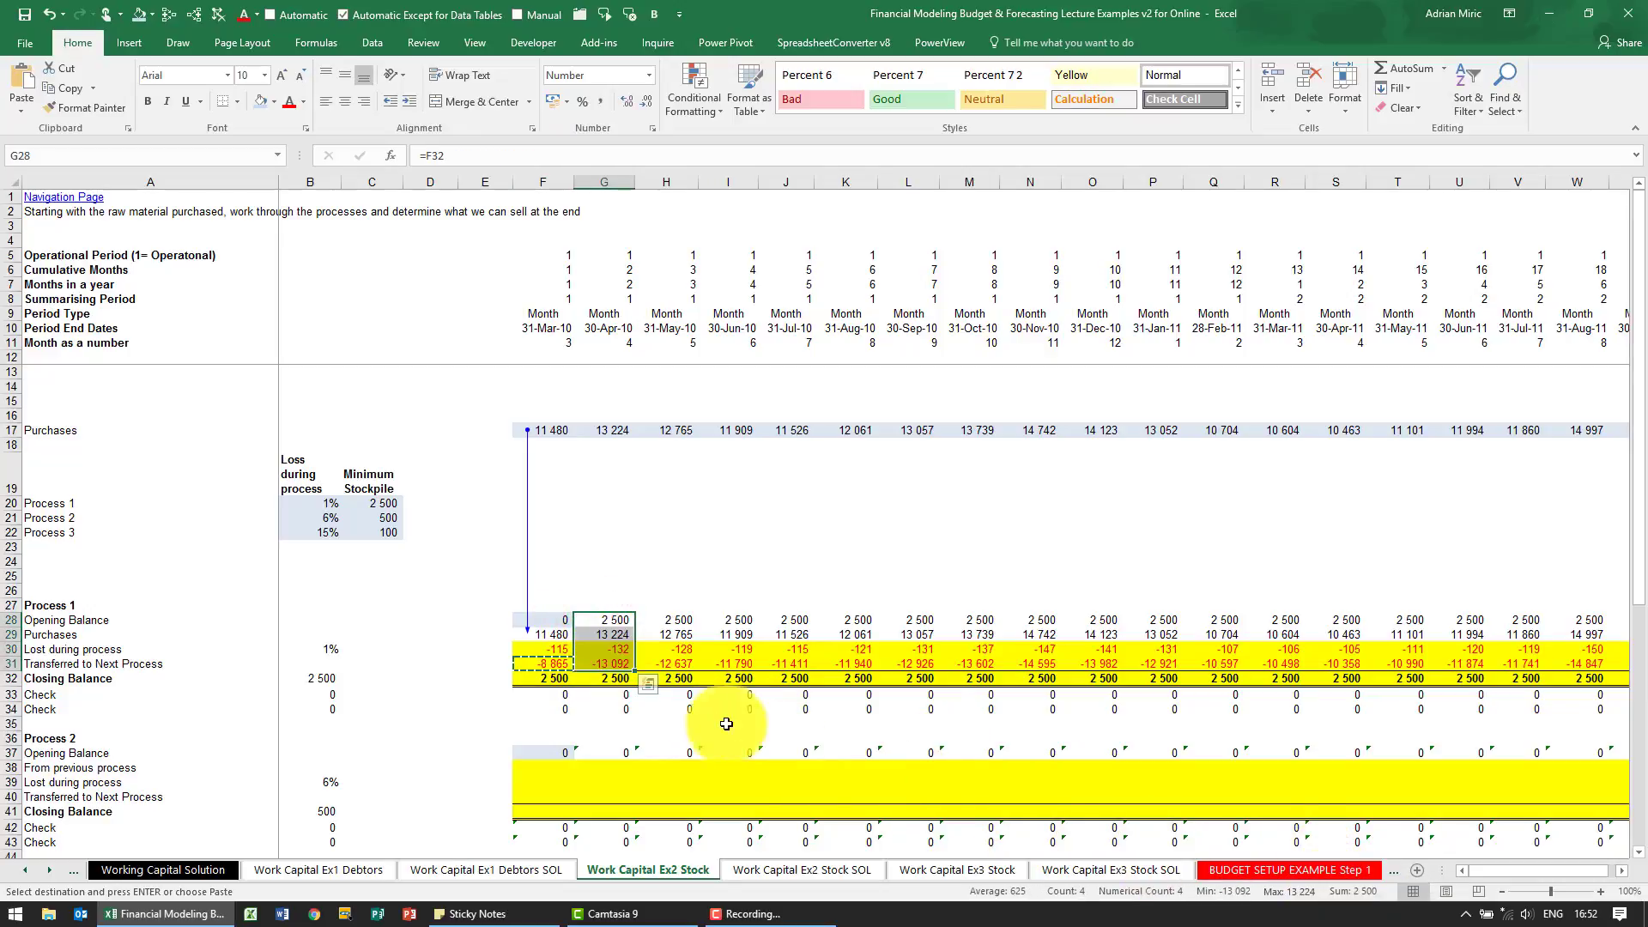
left_click(616, 682)
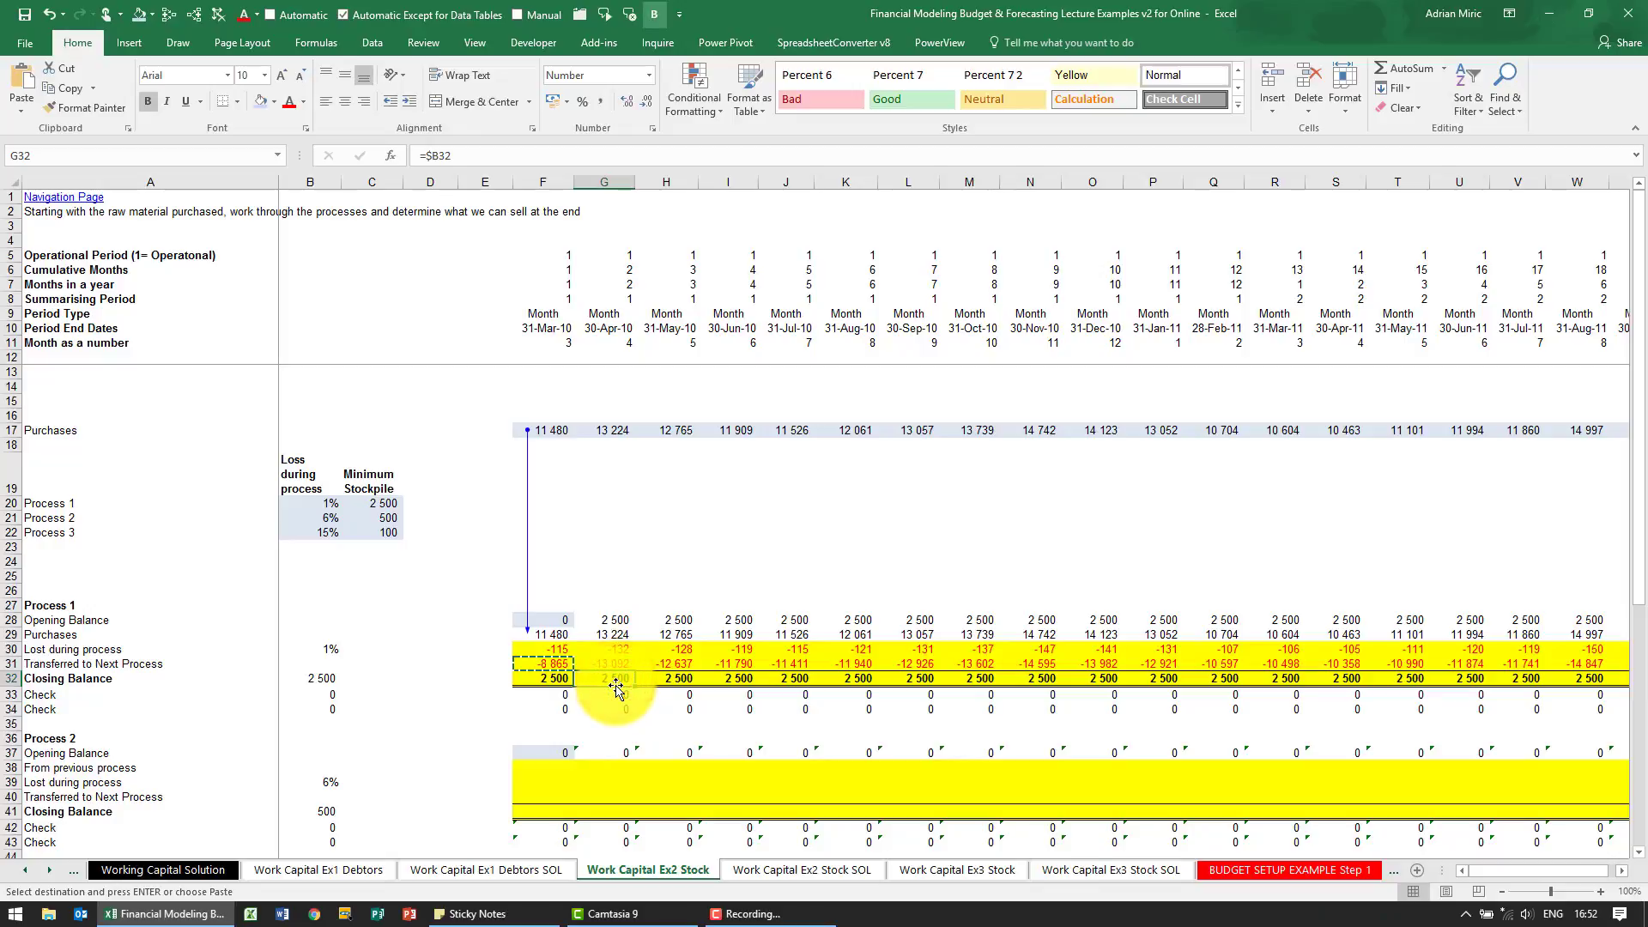
Enter =-F31 in F38 to bring the first-month Process 1 transfer into Process 2 as a positive amount
scroll(631, 650, "down", 1)
scroll(632, 650, "down", 1)
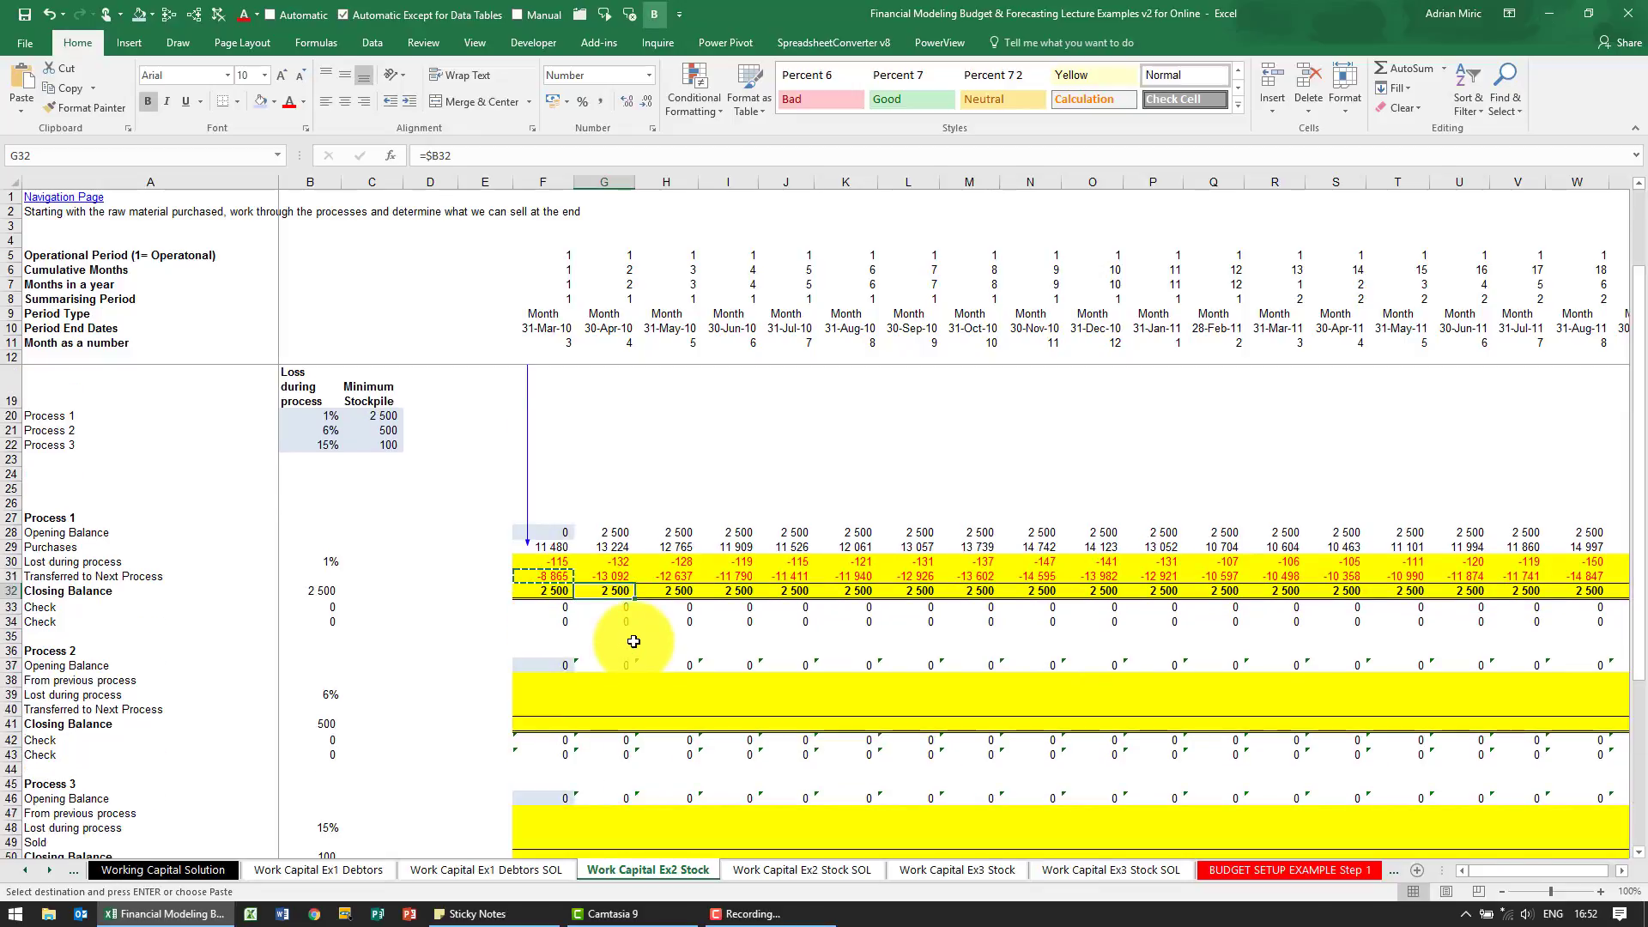
left_click(536, 576)
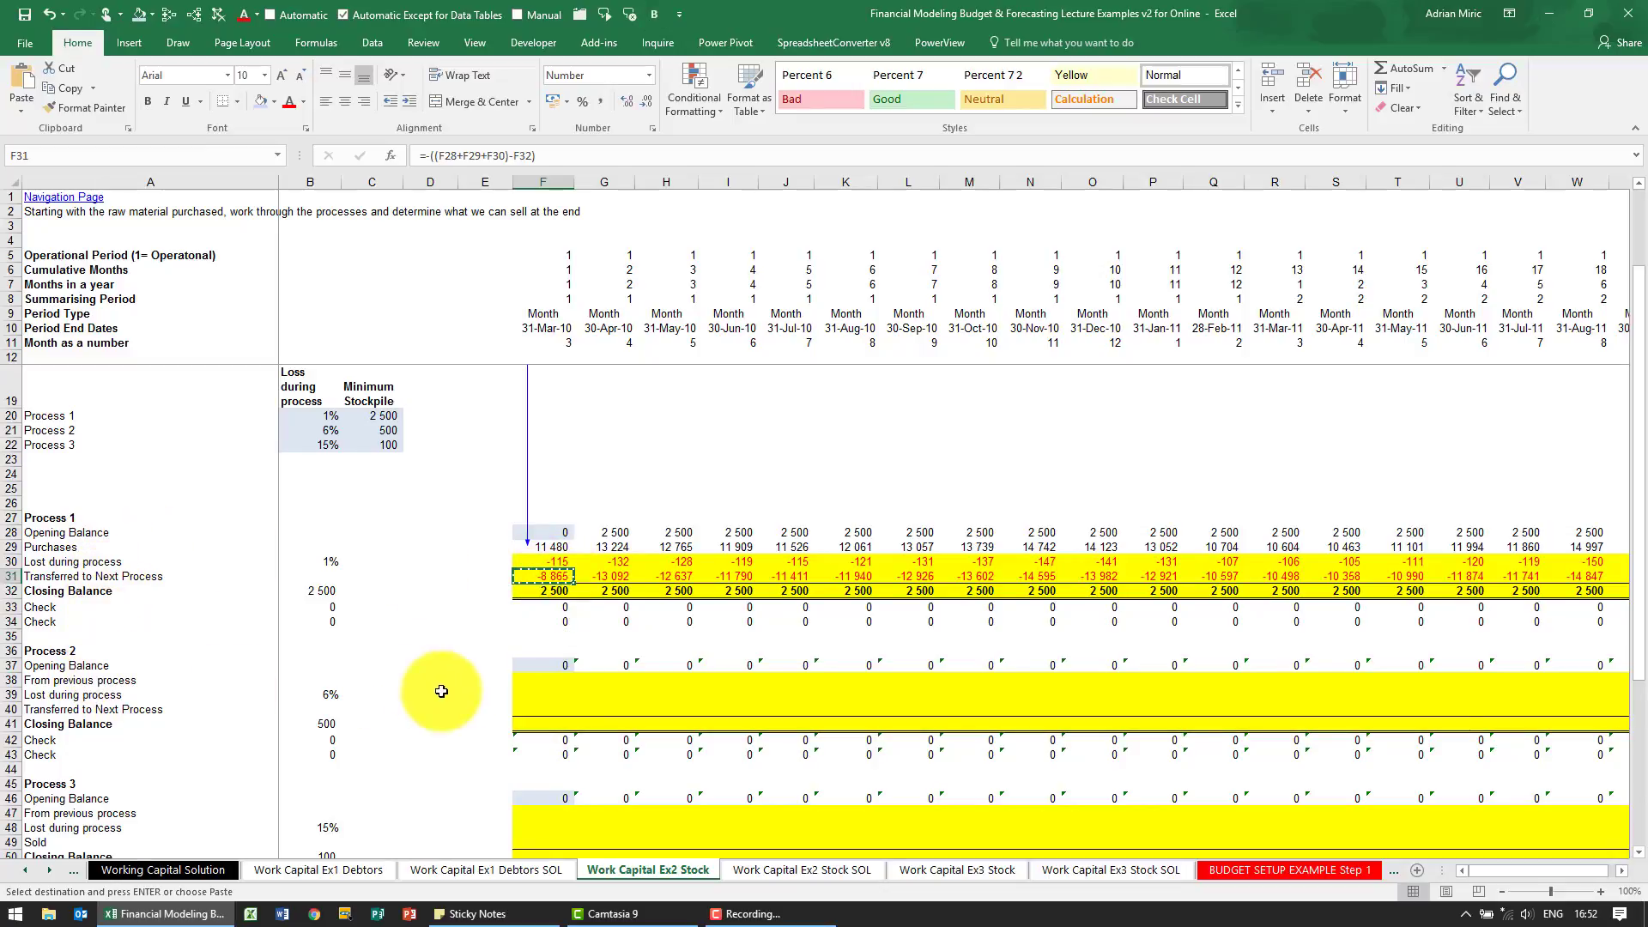
left_click(536, 663)
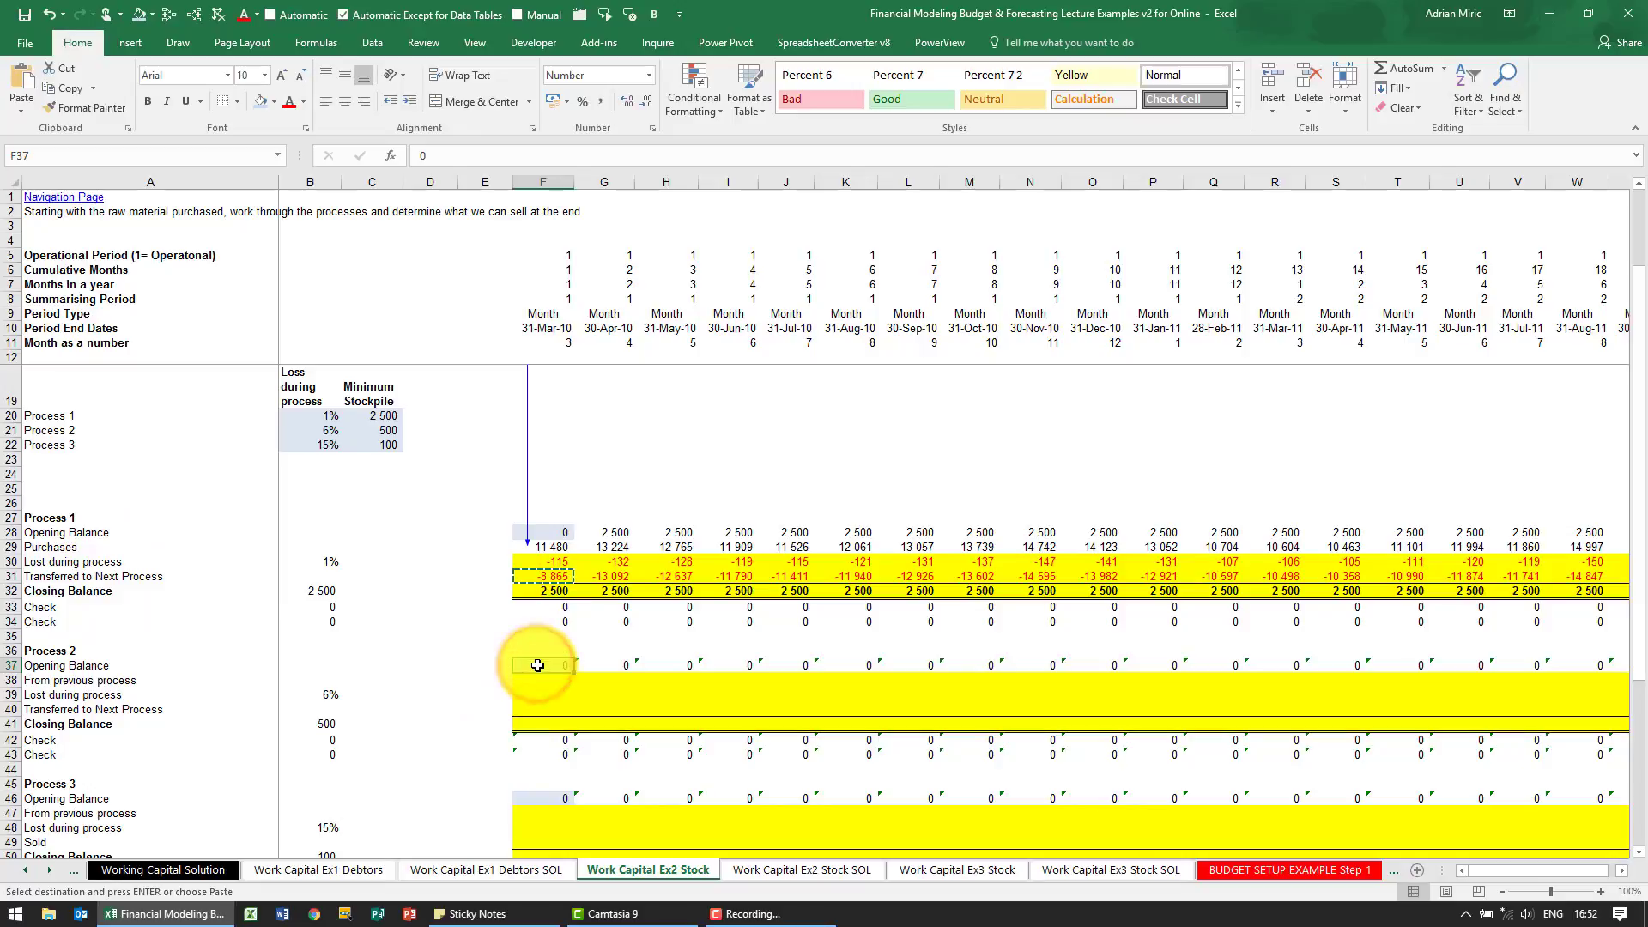
left_click(539, 680)
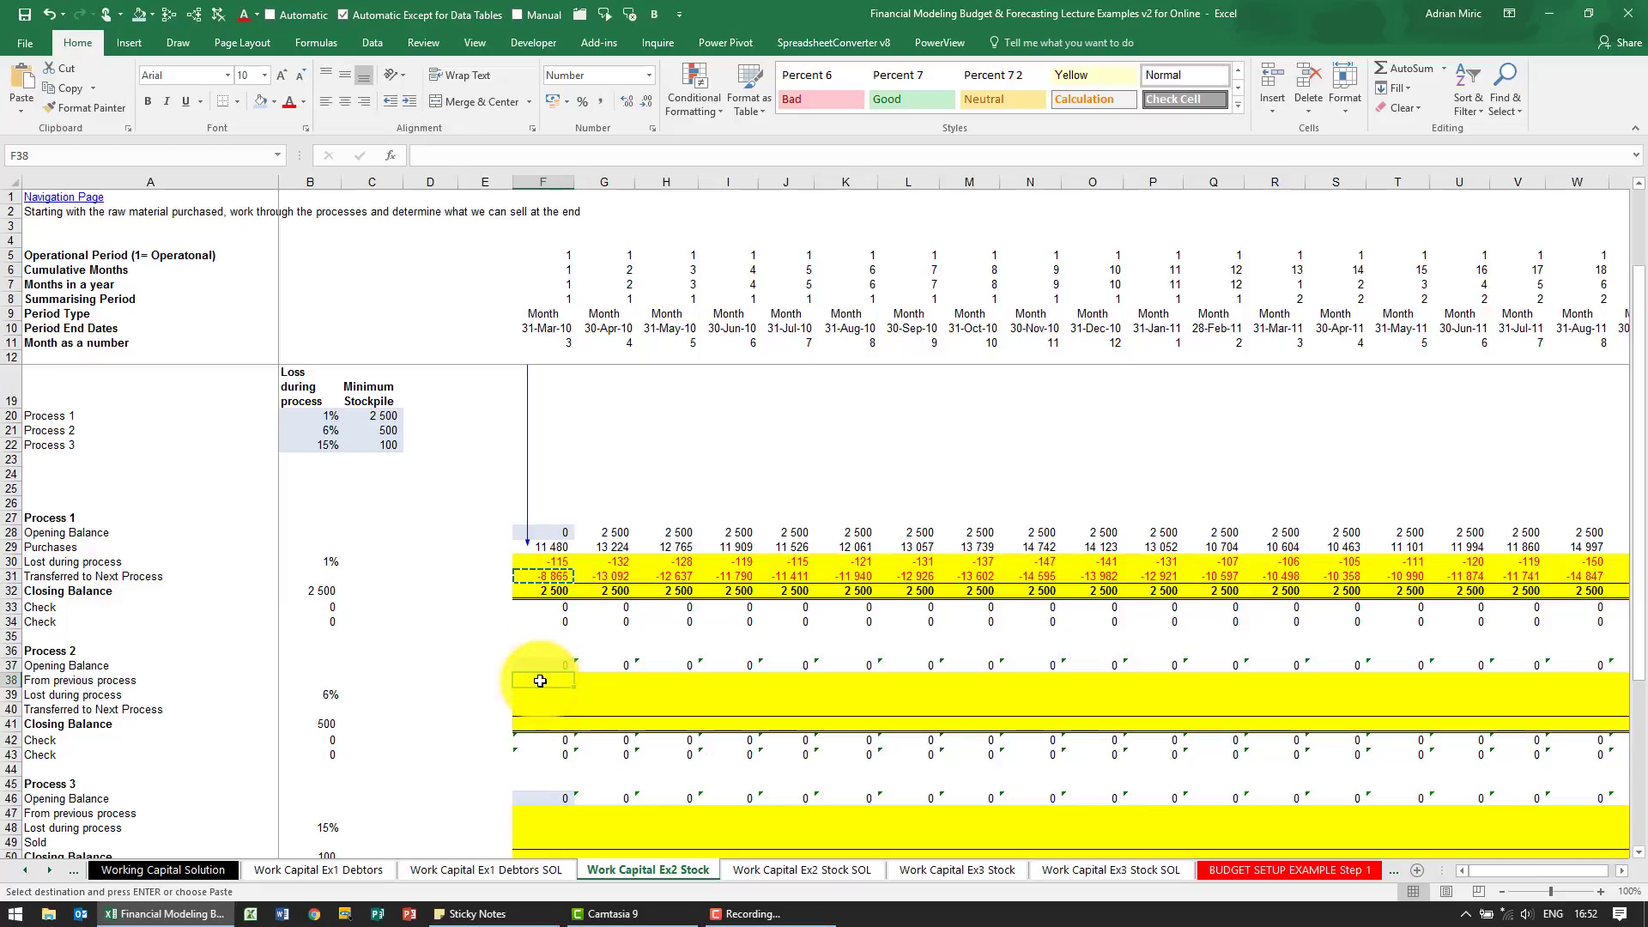
type("=")
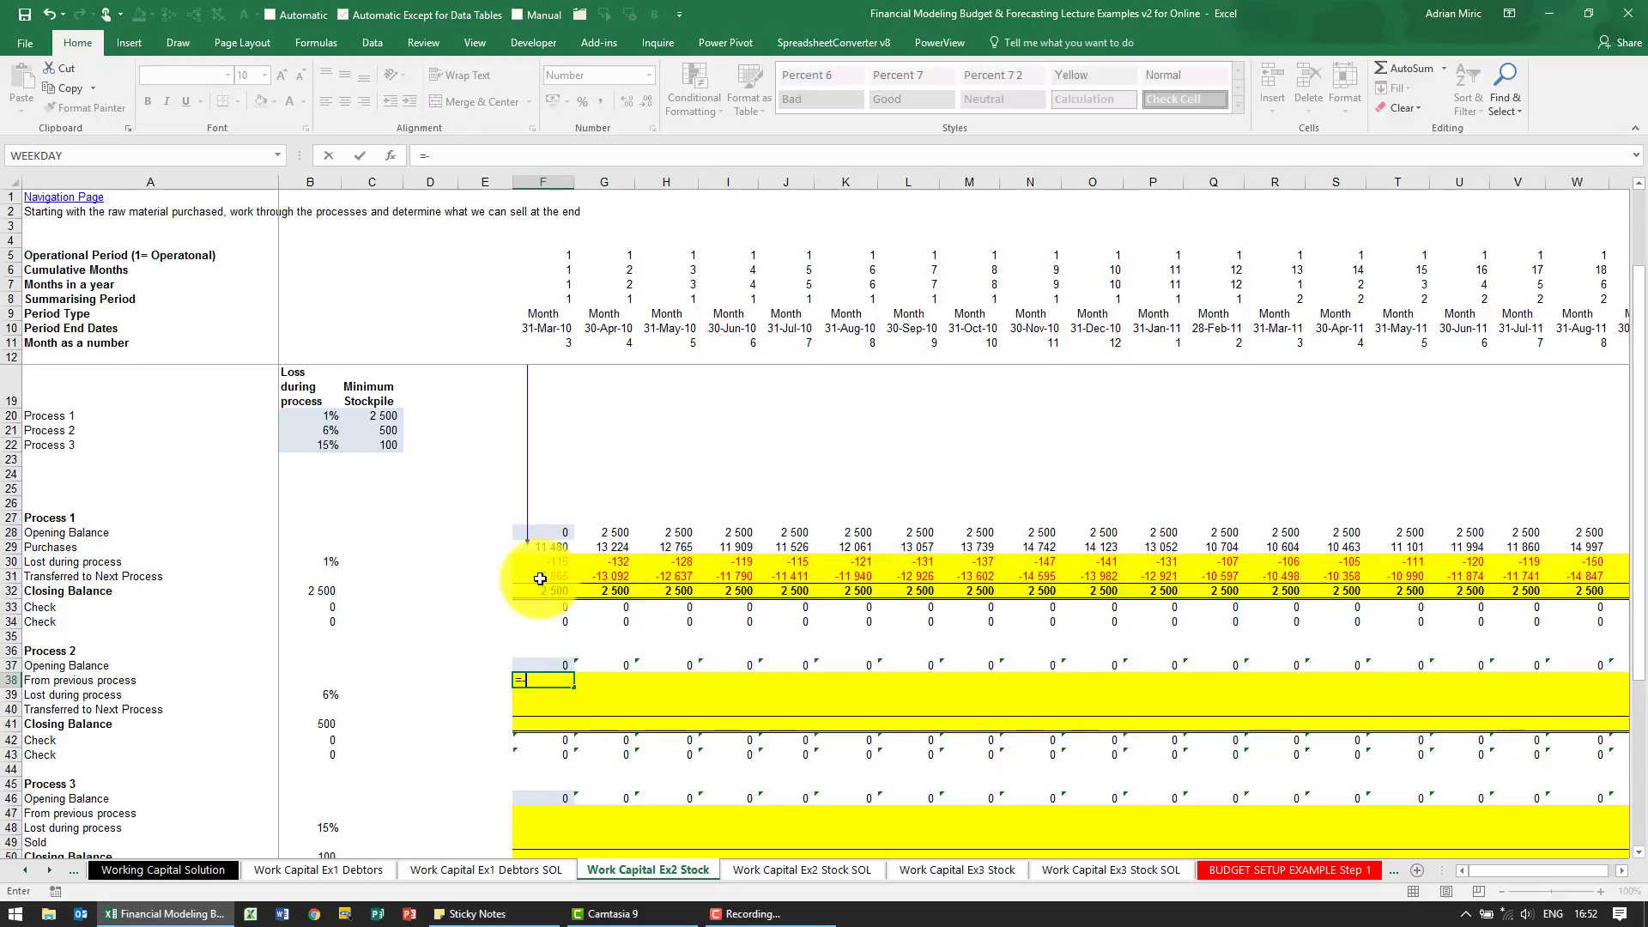
type("-")
left_click(541, 578)
key("Return")
Copy the Process 2 From previous process formula from F38 across the row through column X
key("Up")
key("ctrl+c")
key("Up")
key("ctrl+Right")
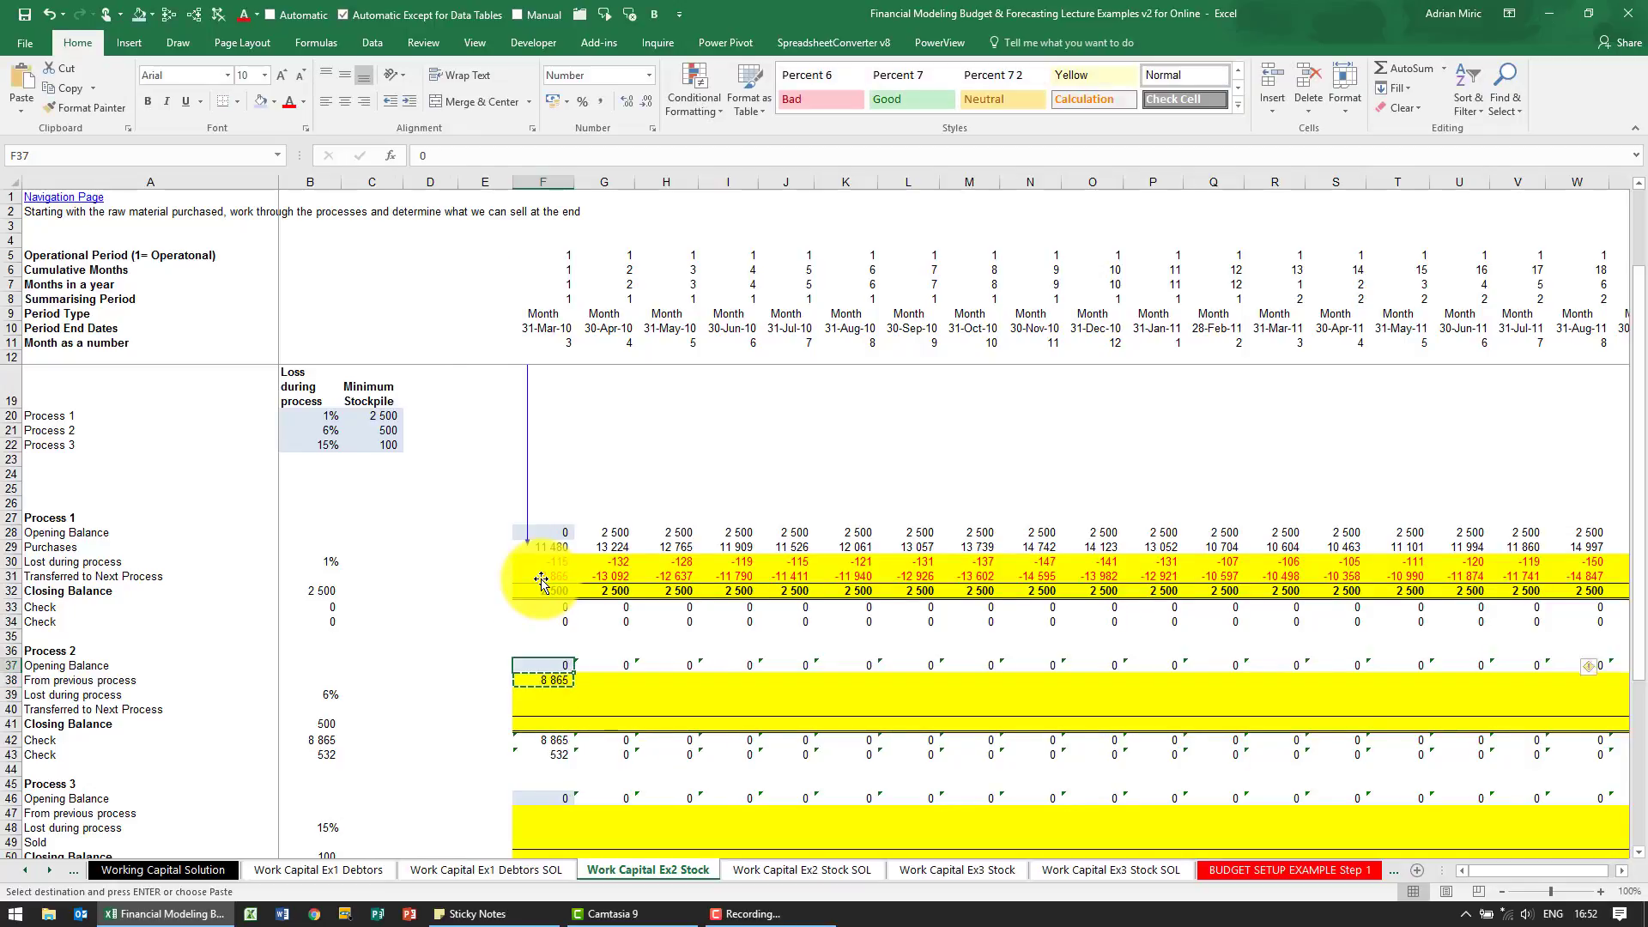
key("Down")
key("ctrl+shift+Left")
key("ctrl+v")
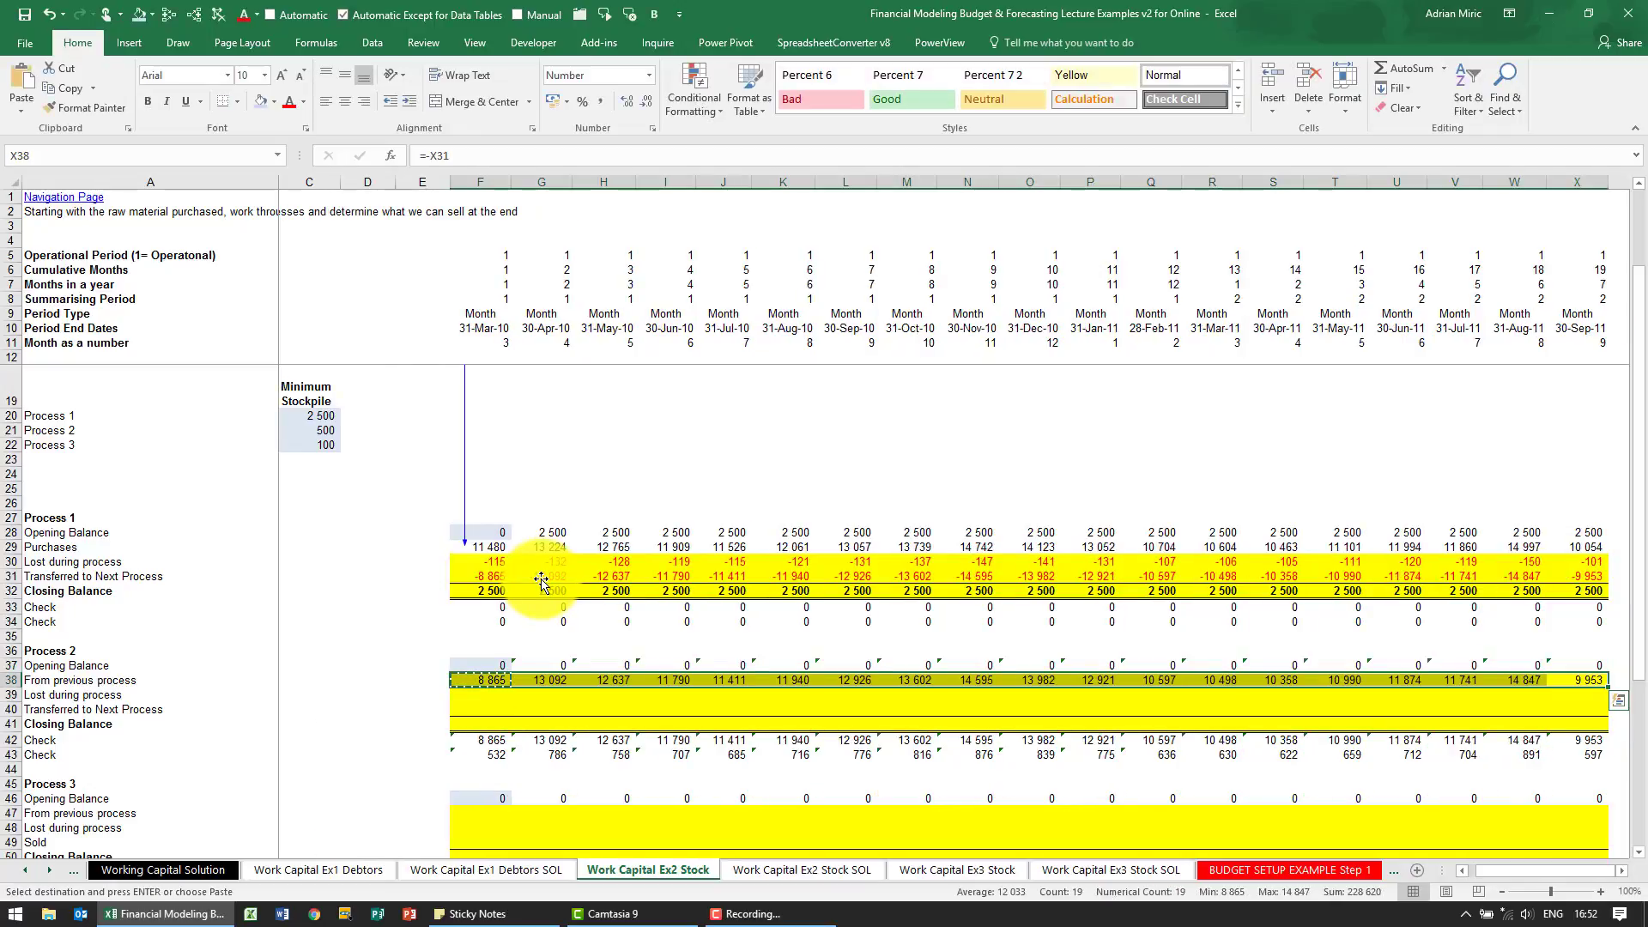
Enter =-F38*$B39 in F39 to calculate the first-month Process 2 loss, keeping the loss percentage column fixed
key("ctrl+Left")
key("ctrl+Left")
key("Right")
key("Right")
key("Right")
key("Right")
key("Right")
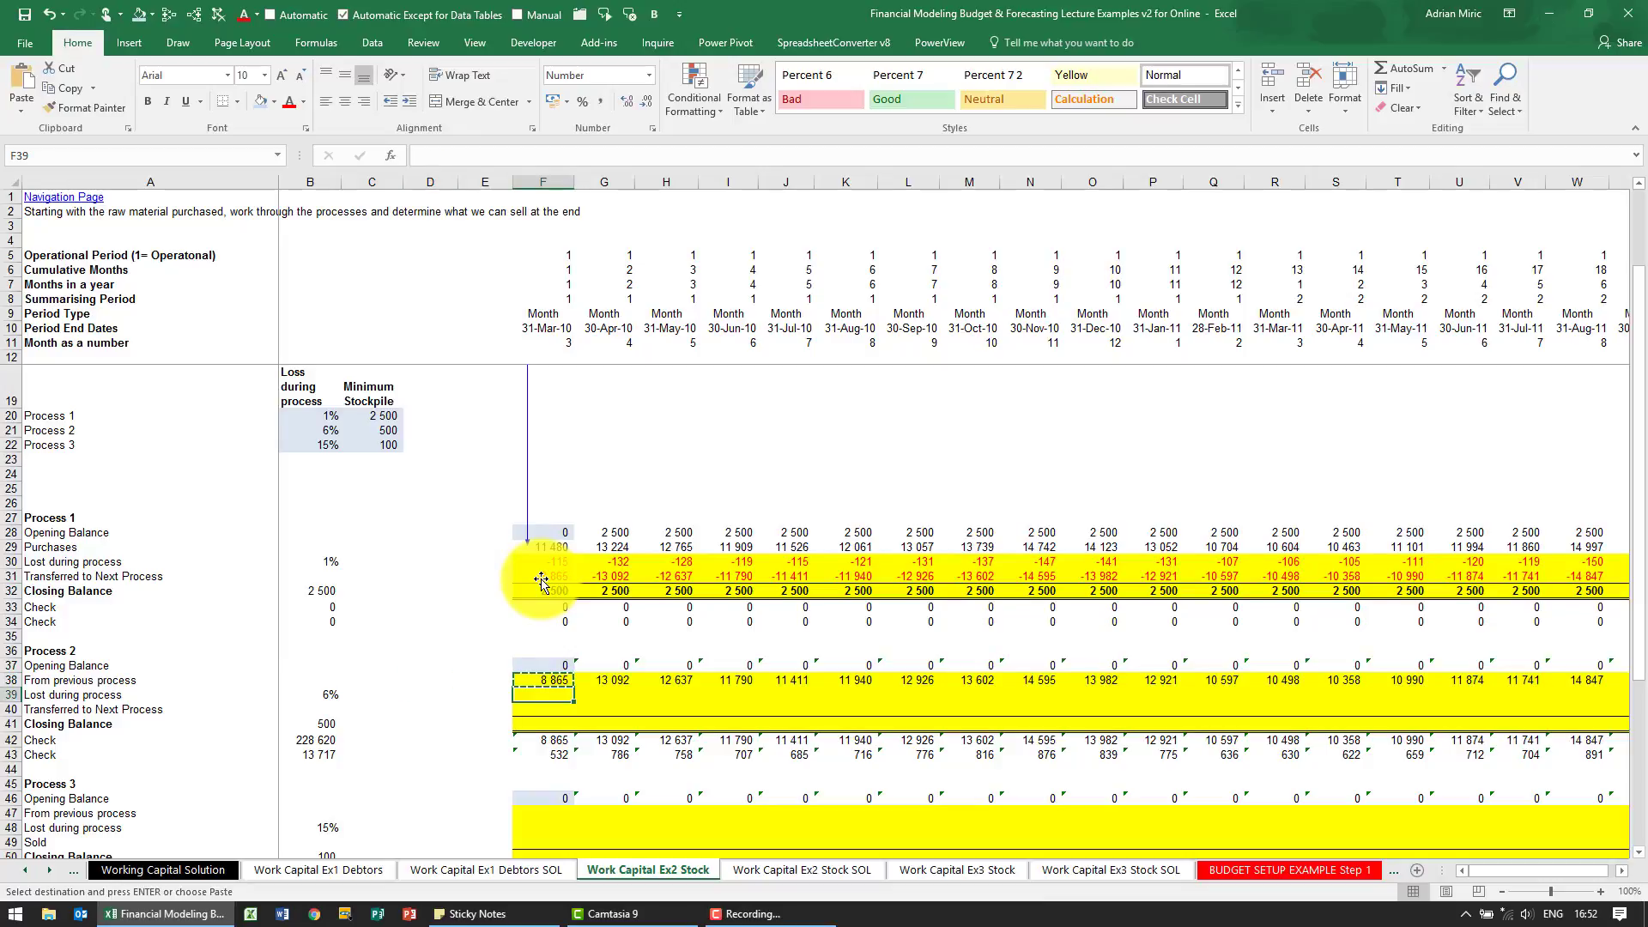
type("=")
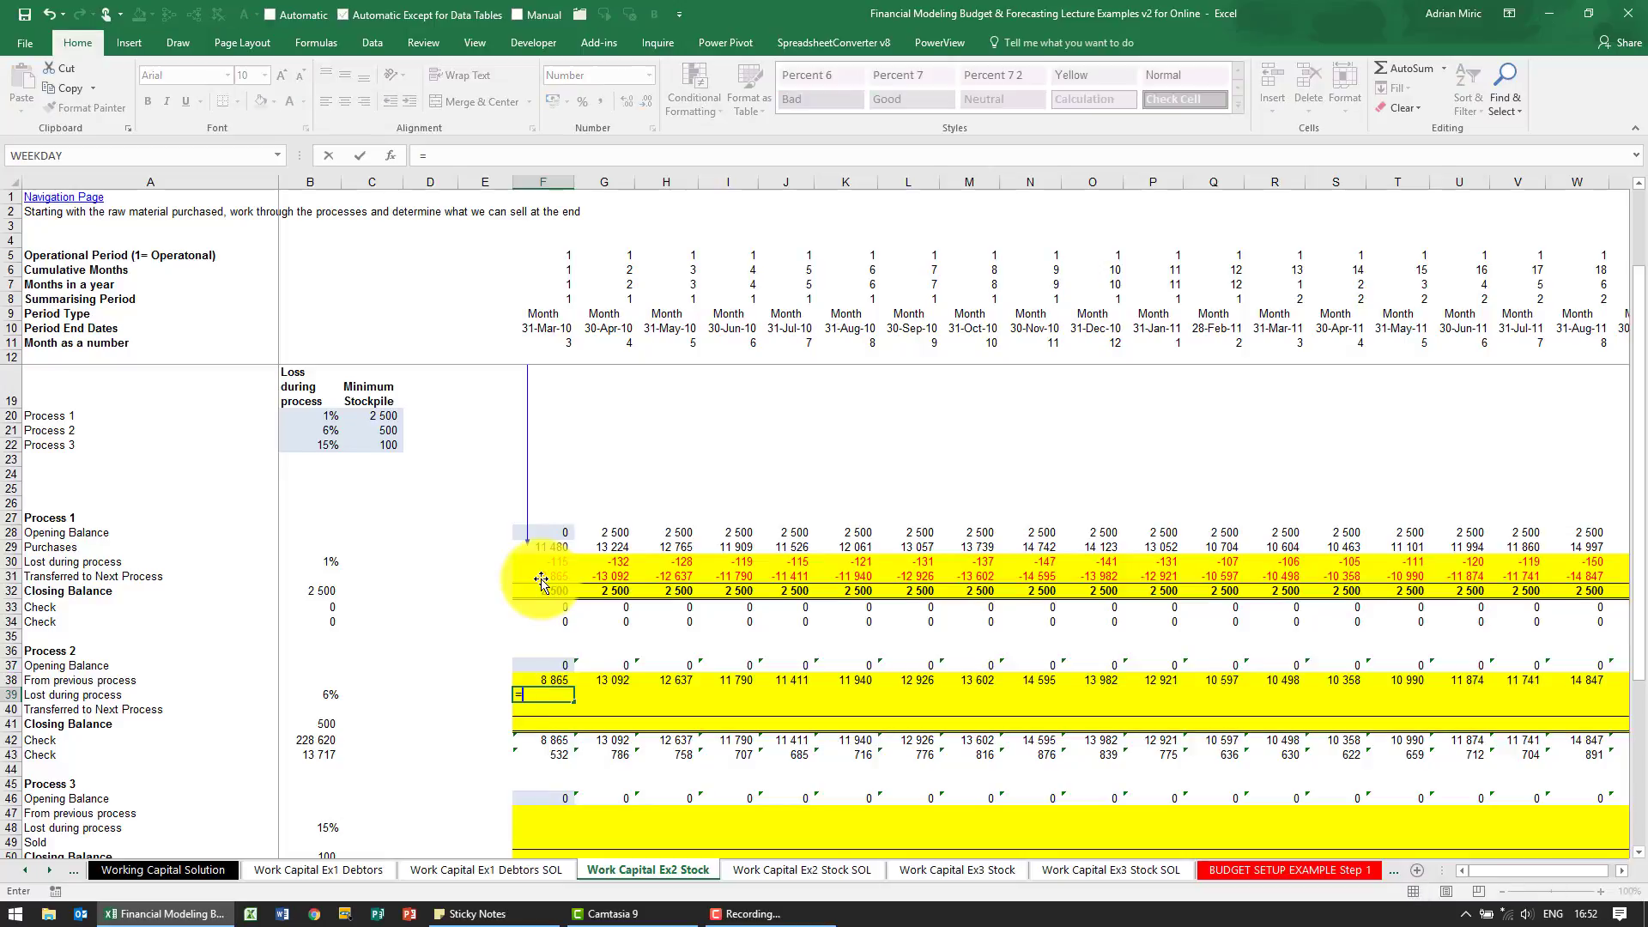
key("Up")
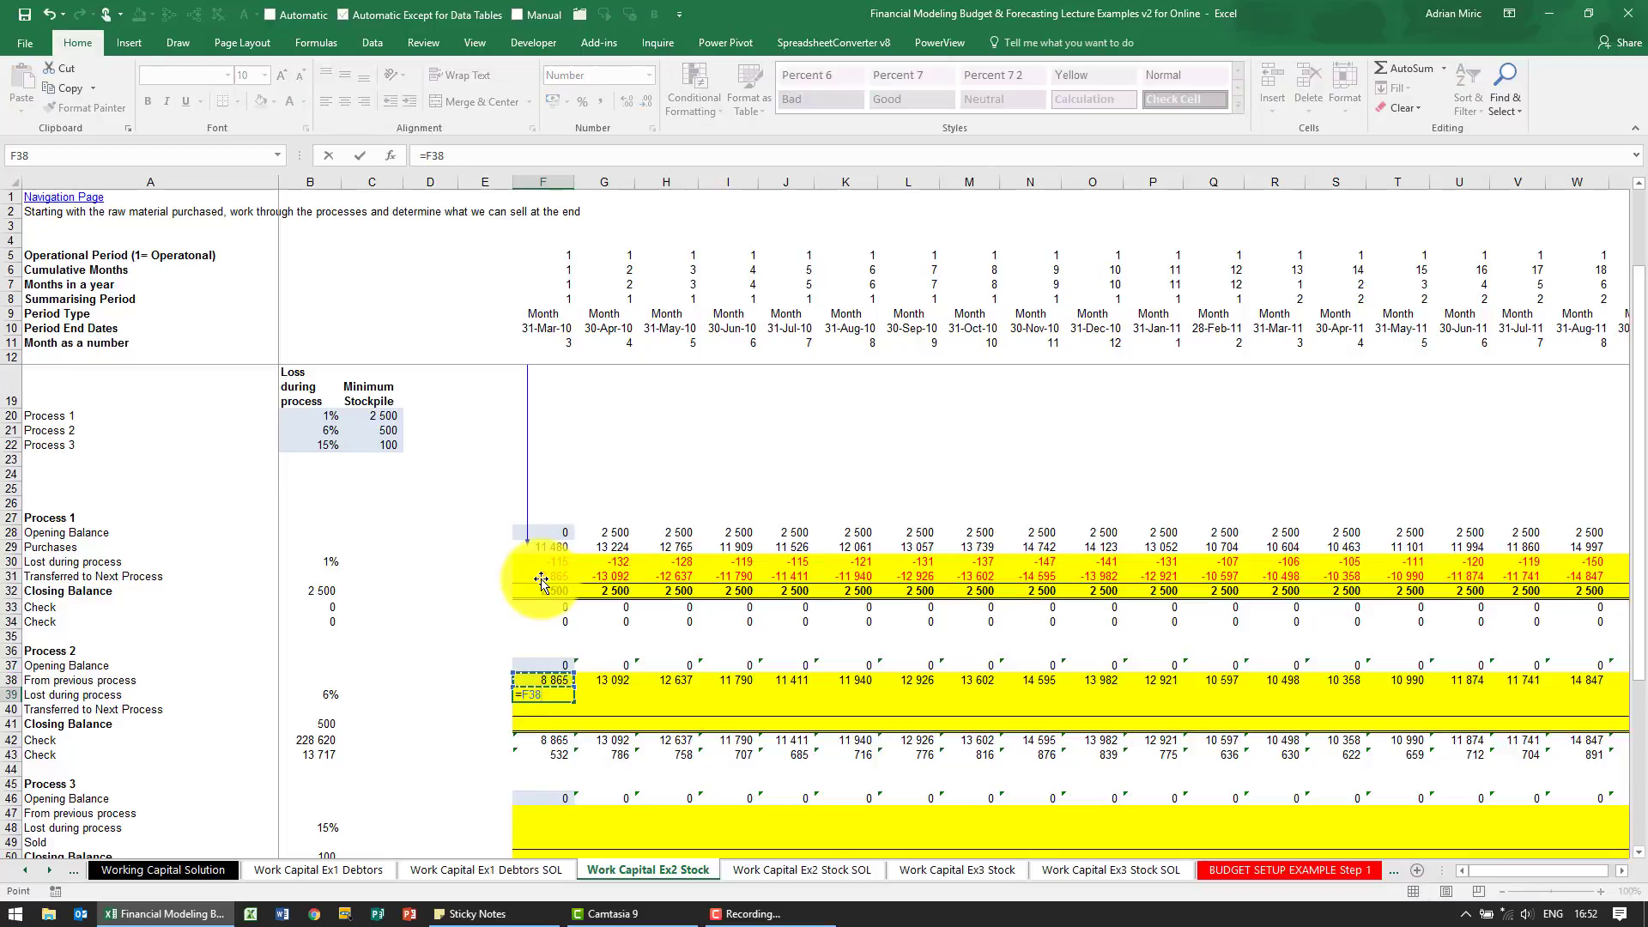
type("*")
left_click(315, 696)
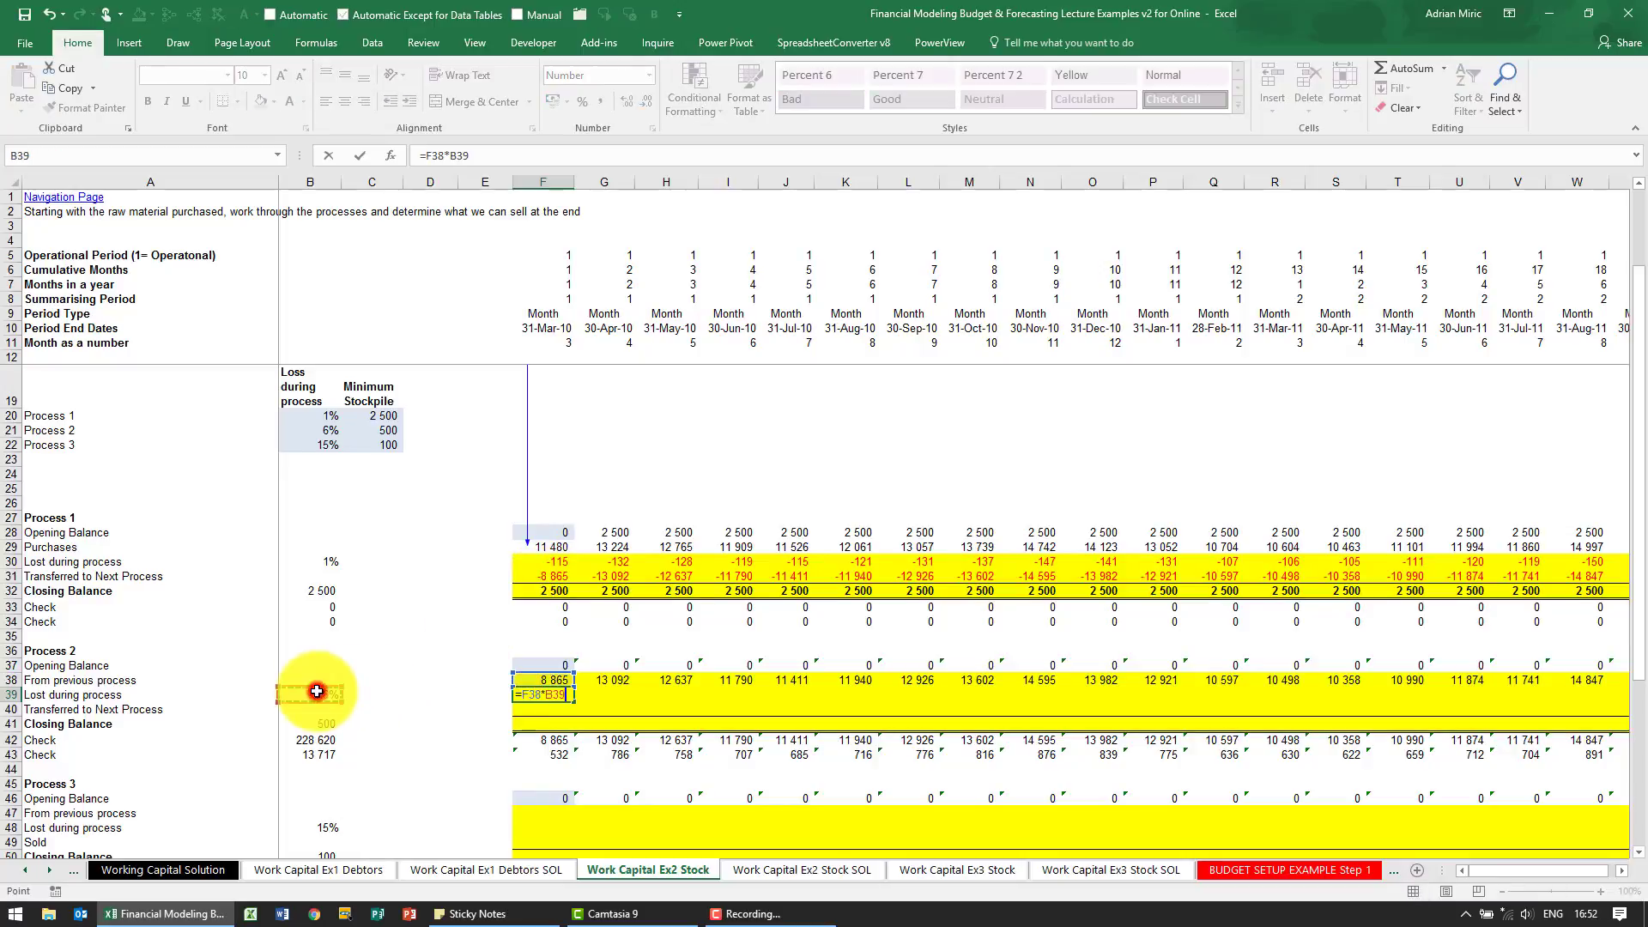
key("F4")
key("F4")
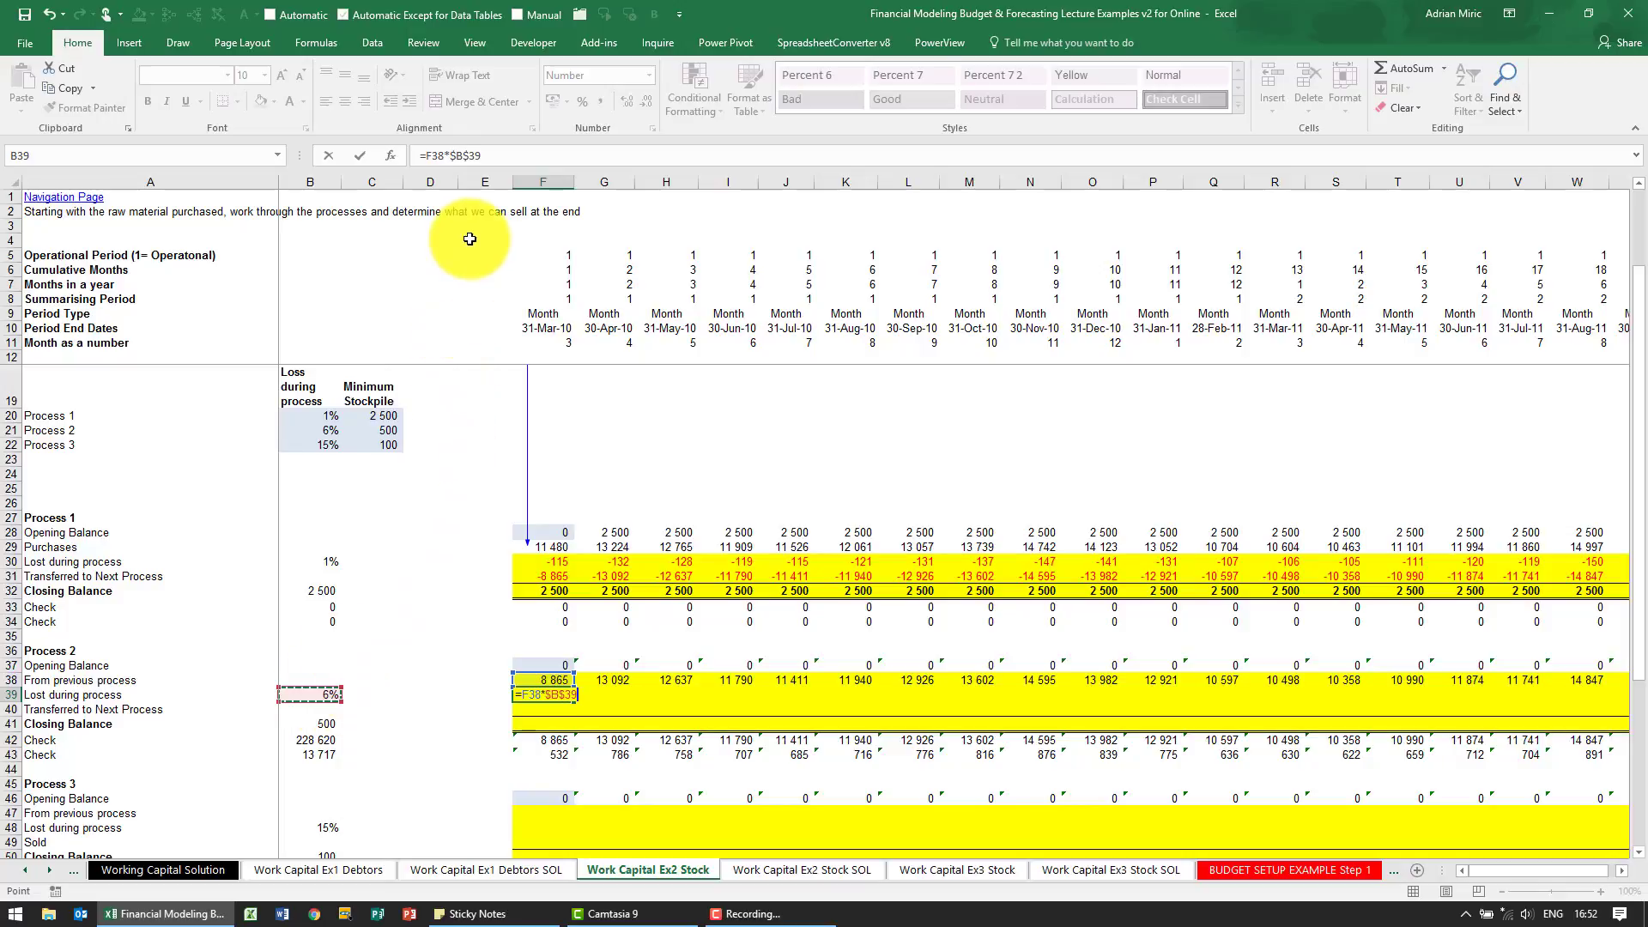
key("F4")
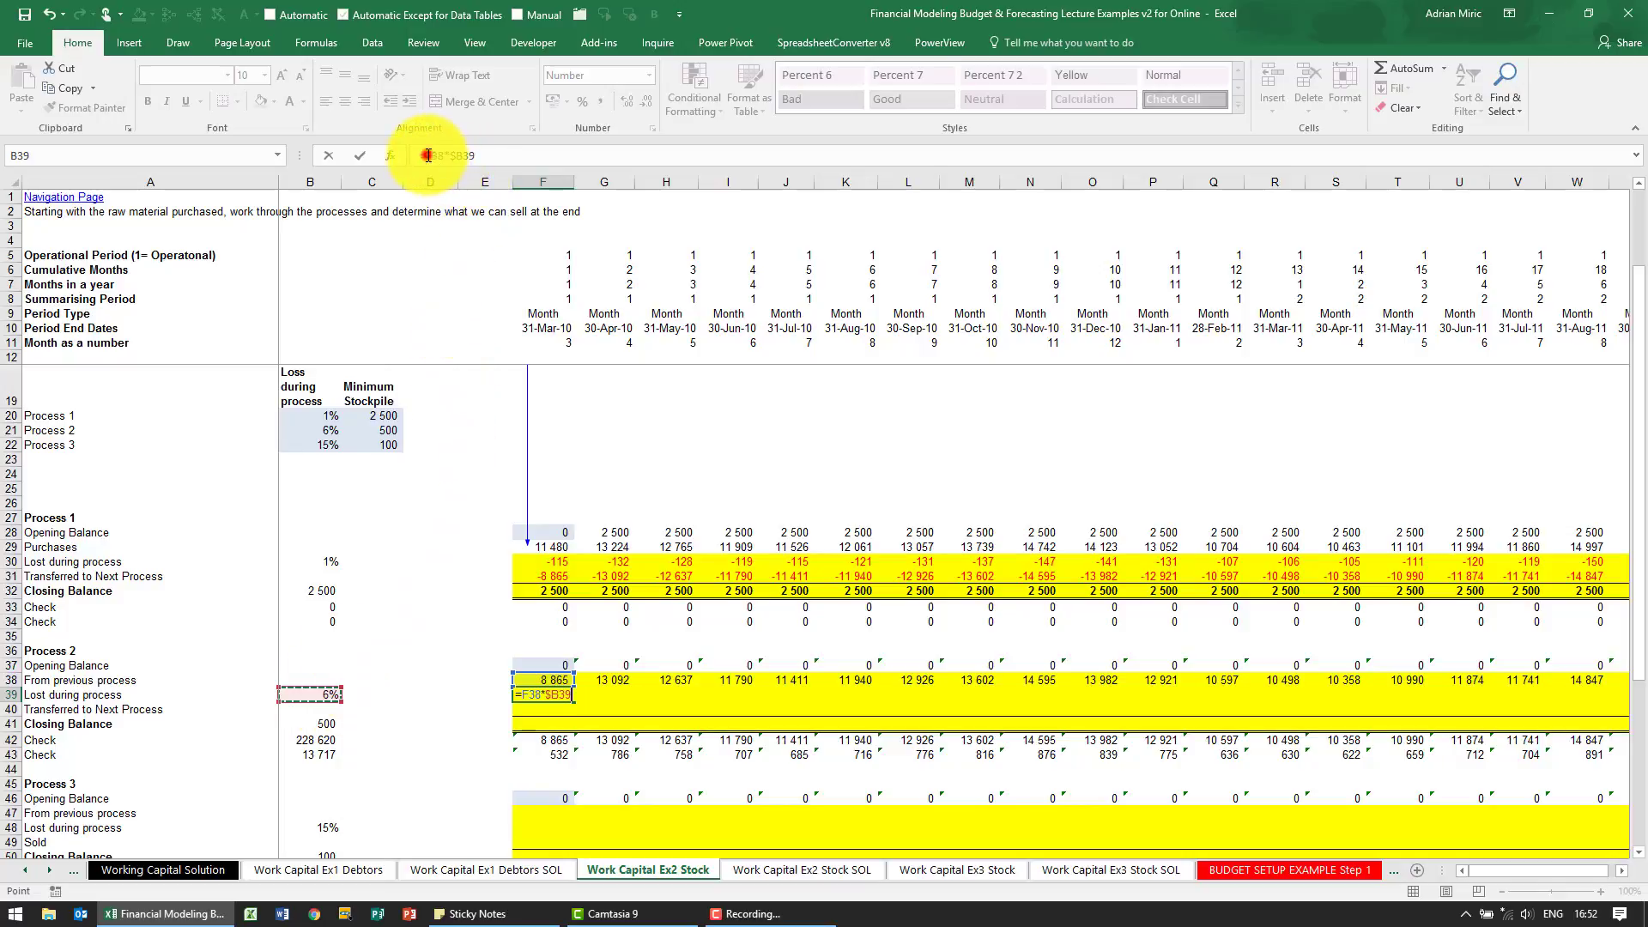
key("Return")
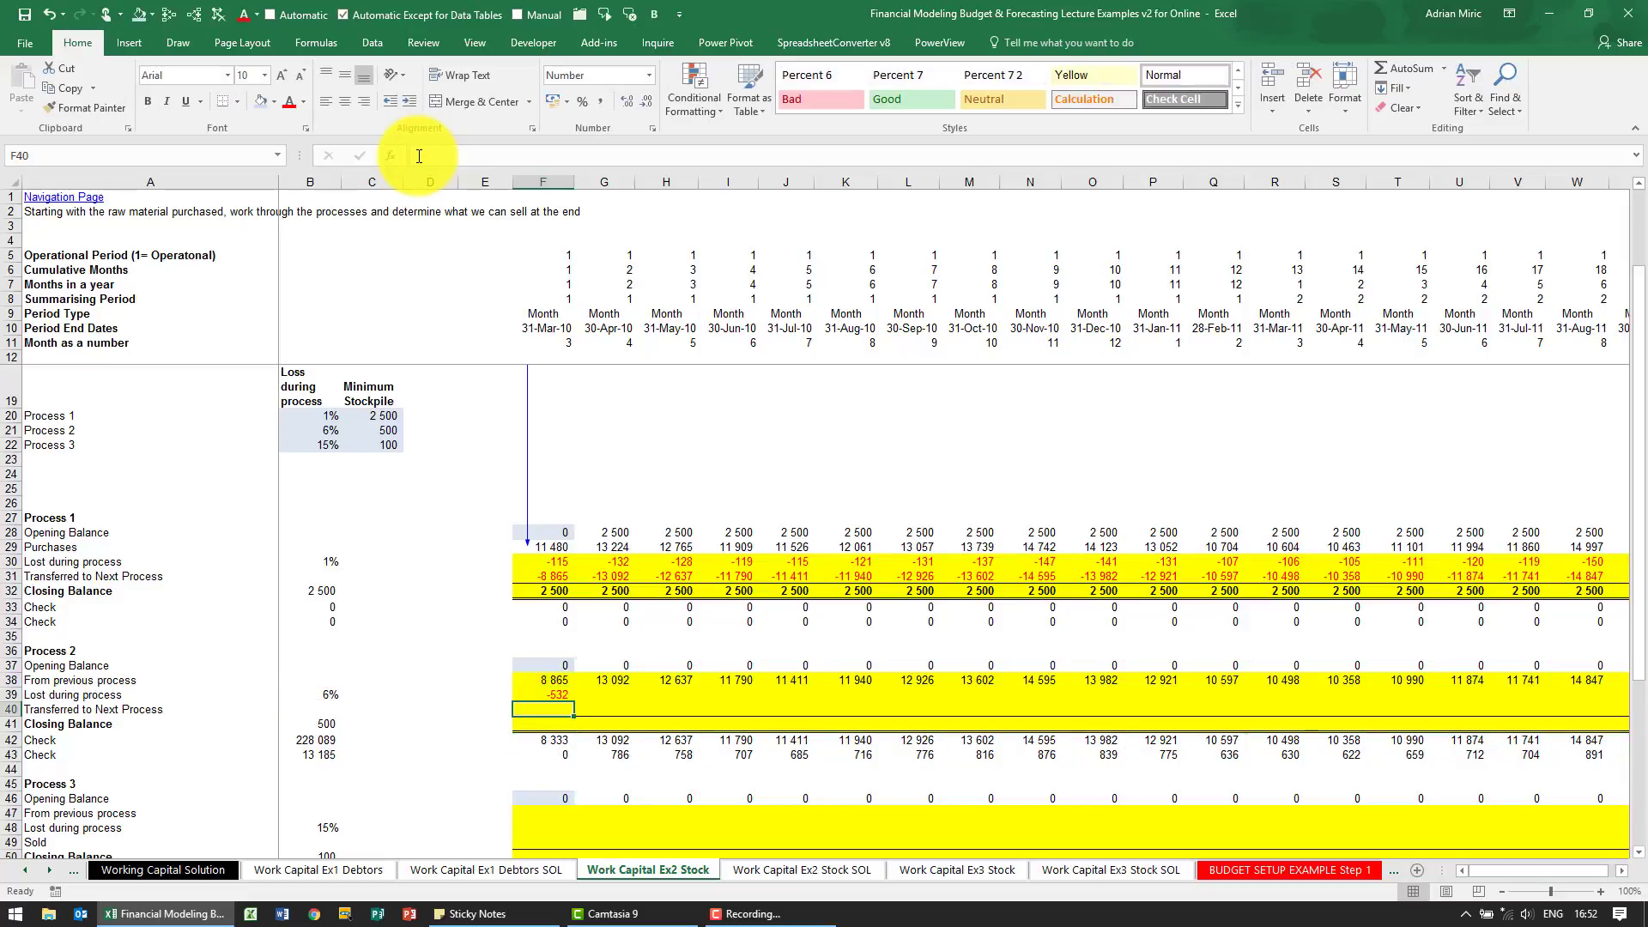
Enter =$B41 in F41 to set the first-month Process 2 closing balance to the minimum stockpile
key("Up")
key("Down")
key("Down")
type("=")
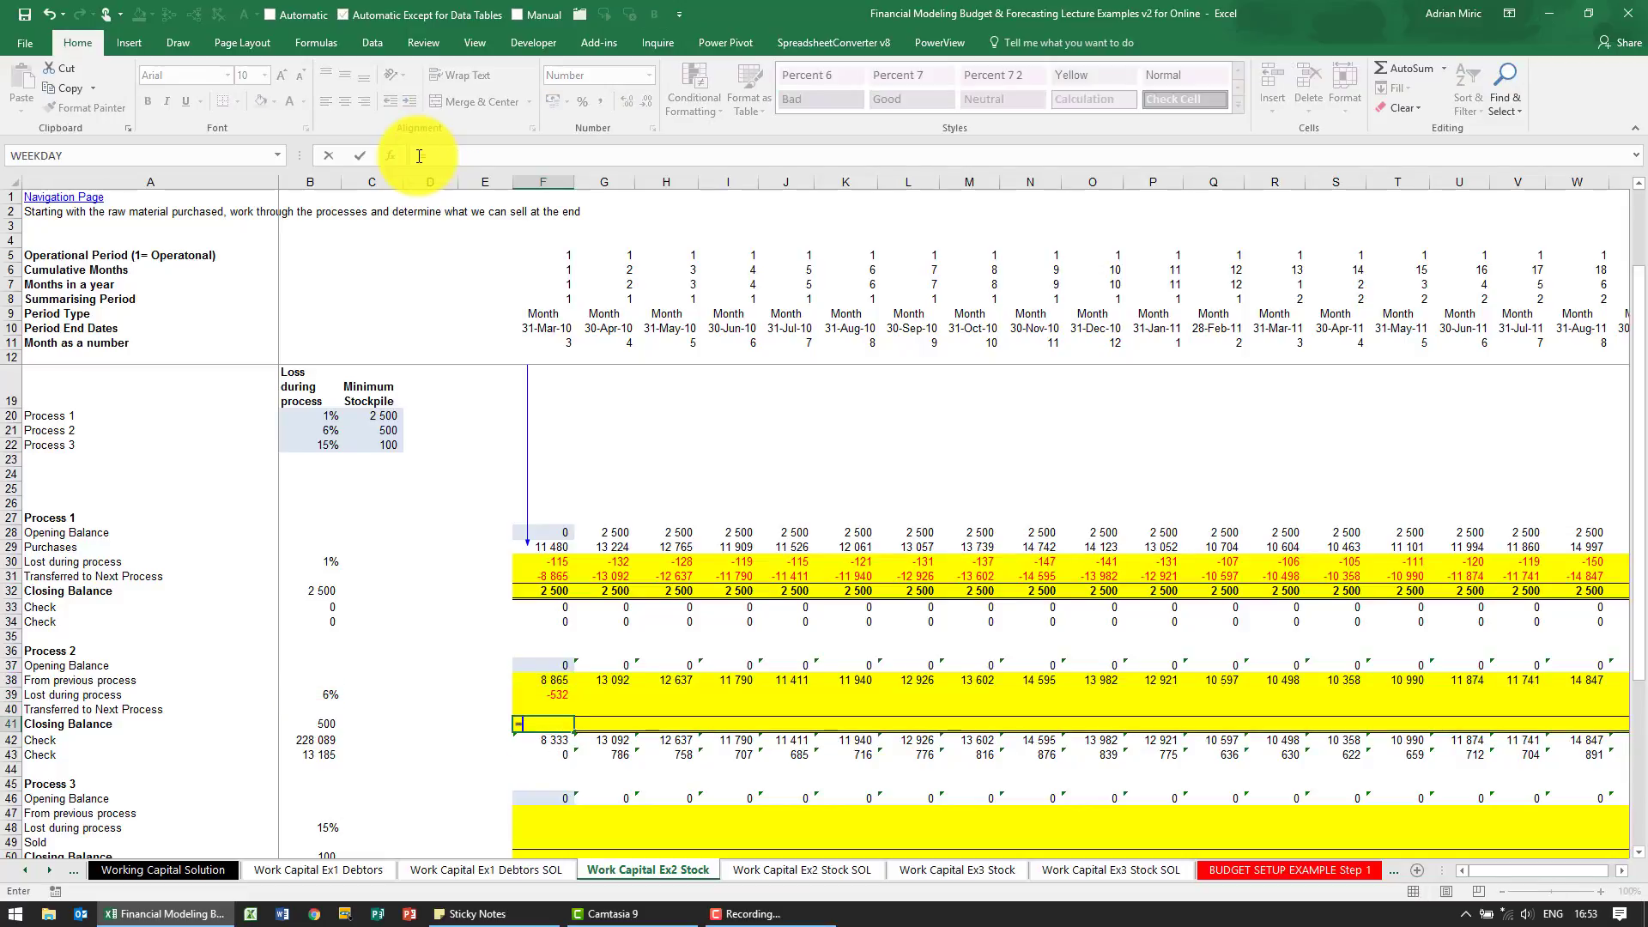
left_click(322, 724)
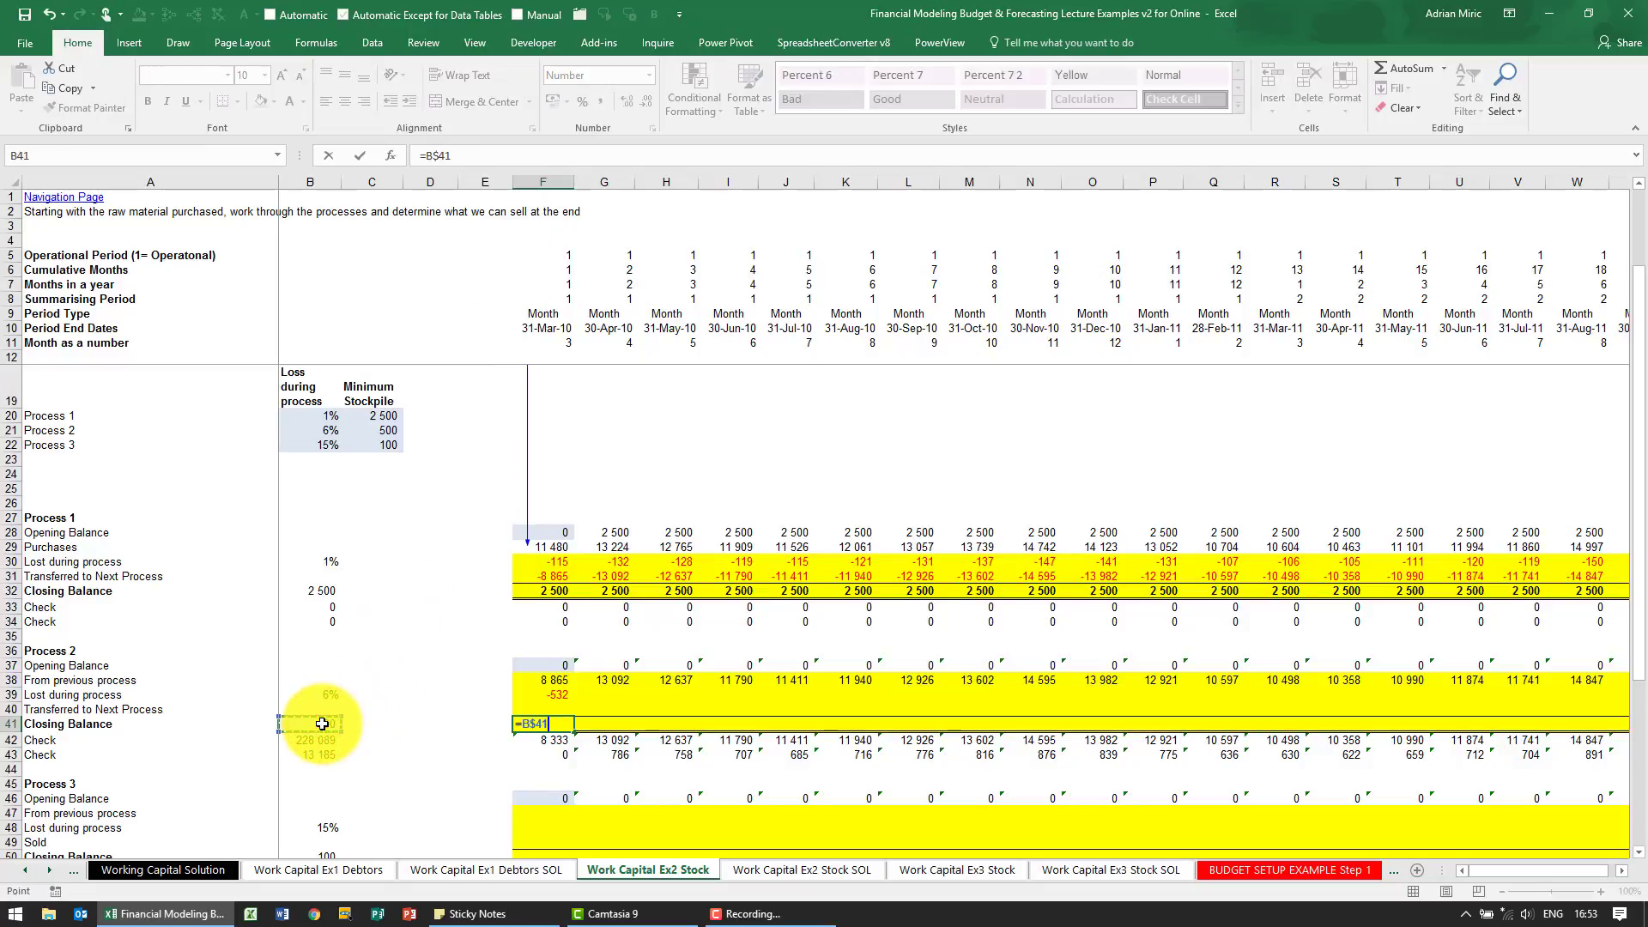
key("Return")
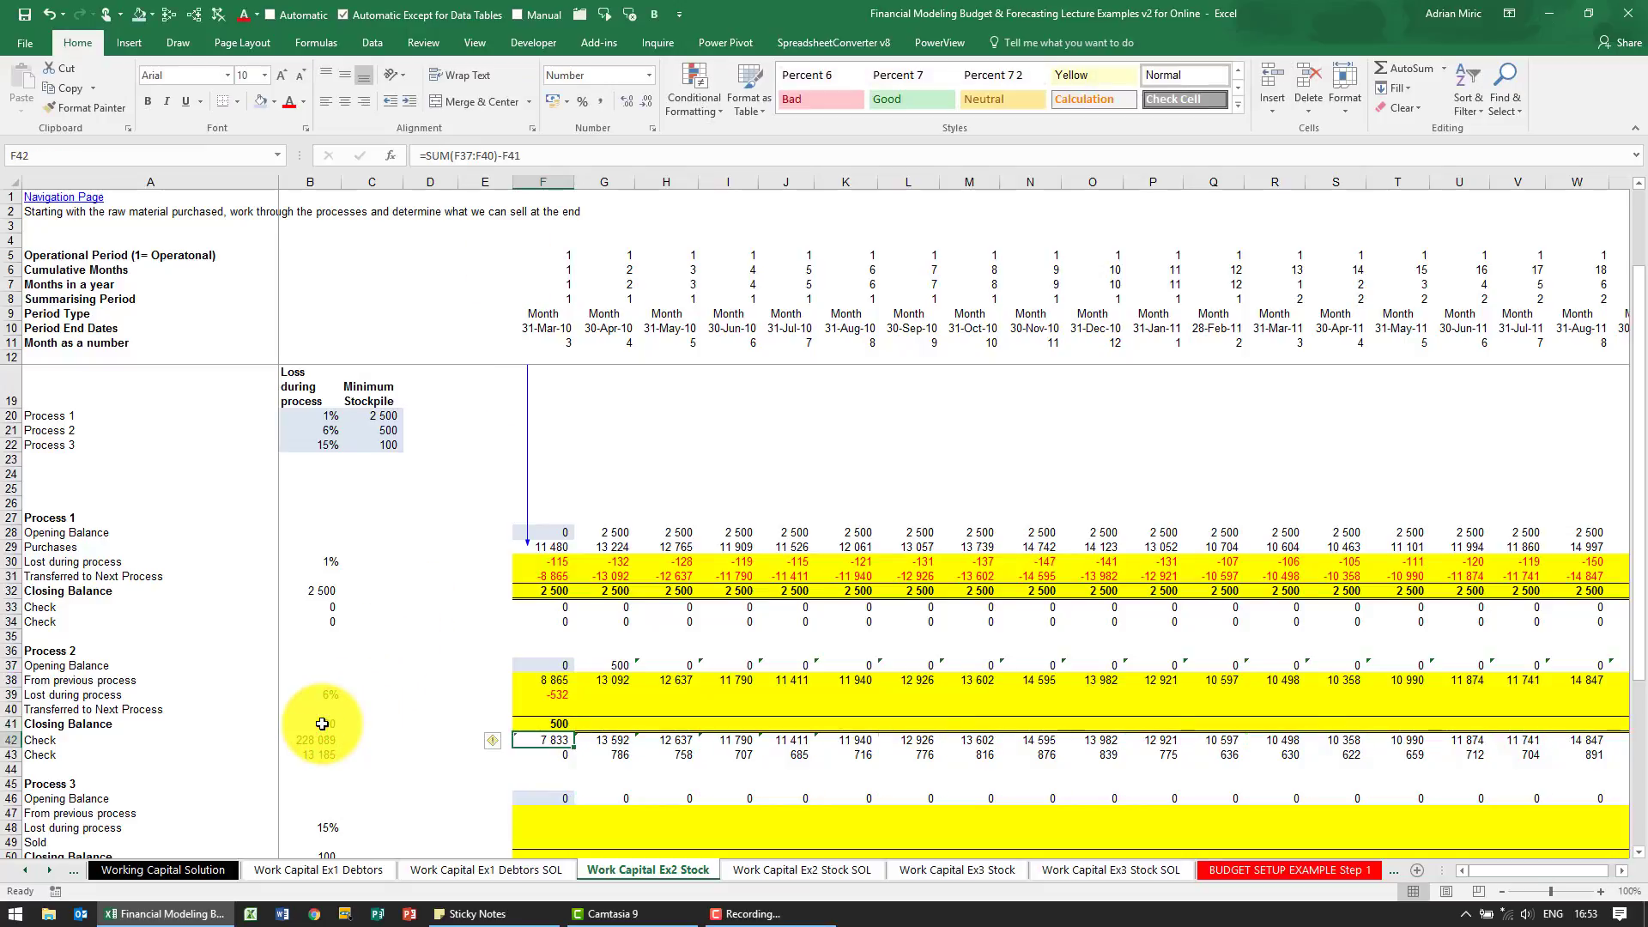
Copy the Process 1 transfer formula from F31 into F40 and check the sum of F37:F40 against the closing balance
key("Up")
key("Up")
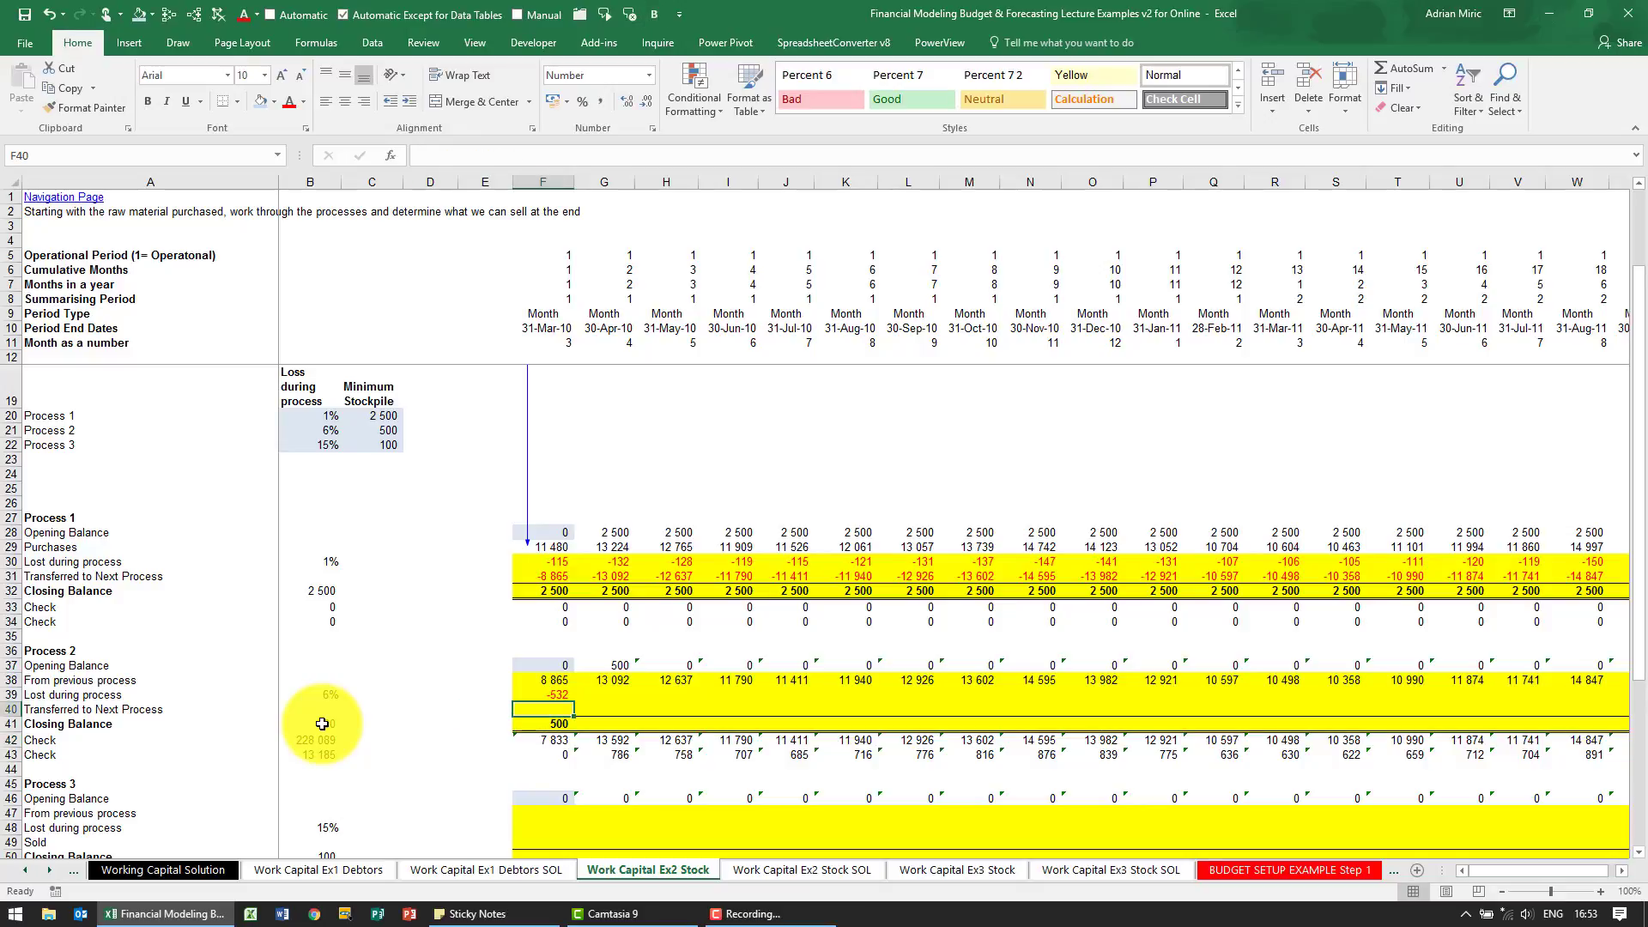
left_click(563, 576)
key("ctrl+c")
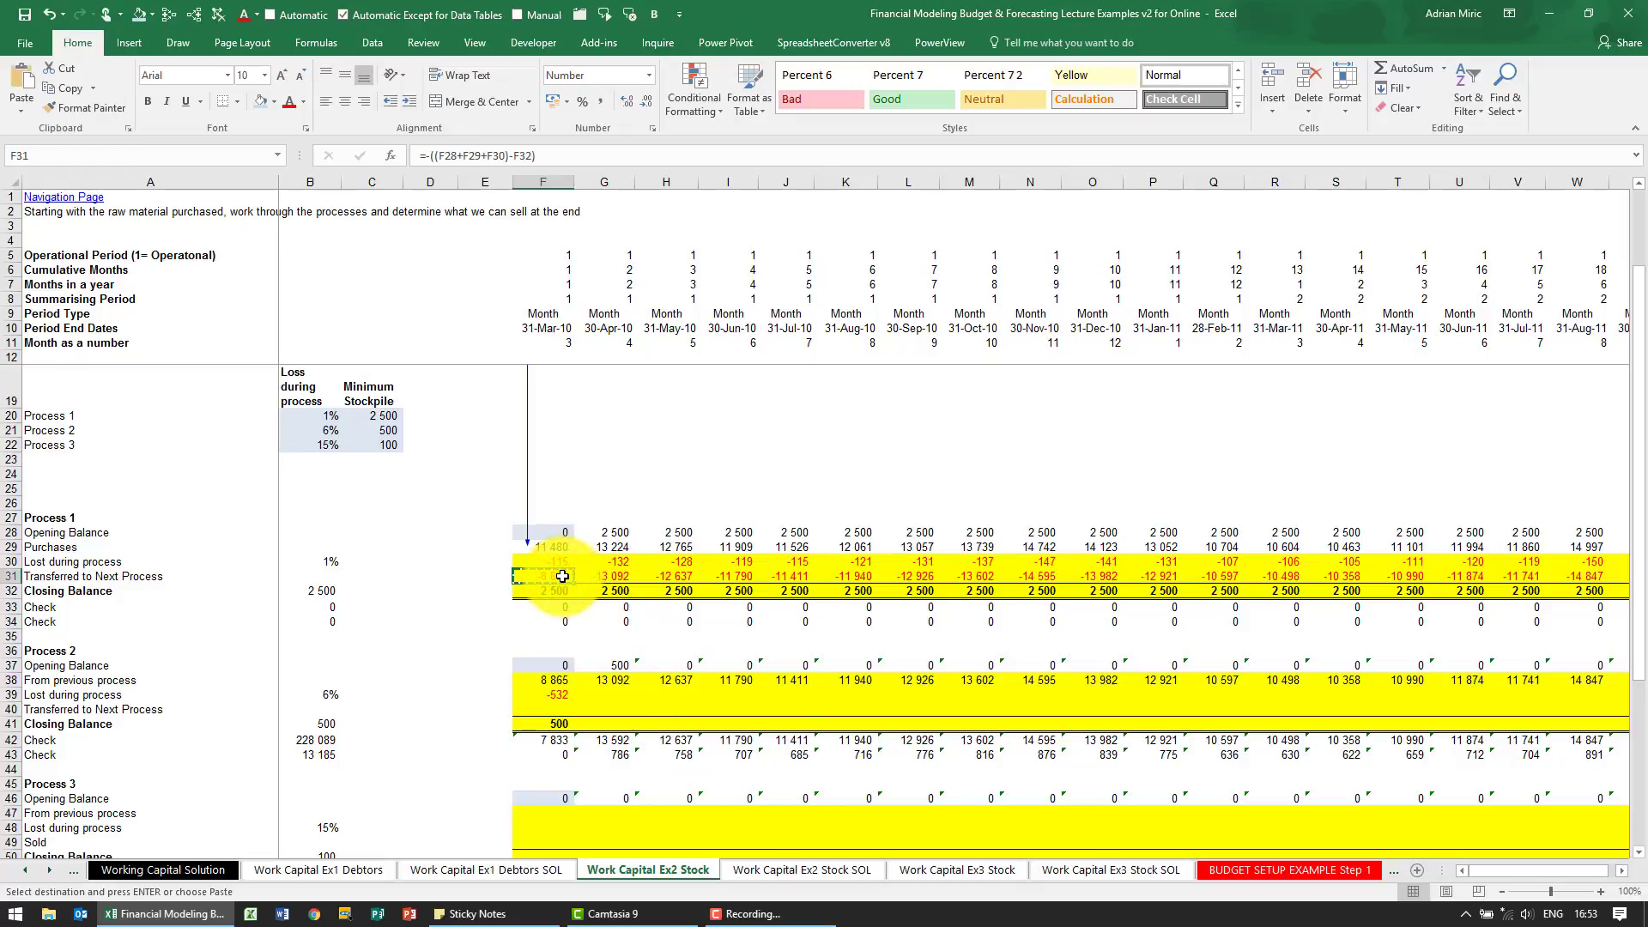
left_click(557, 704)
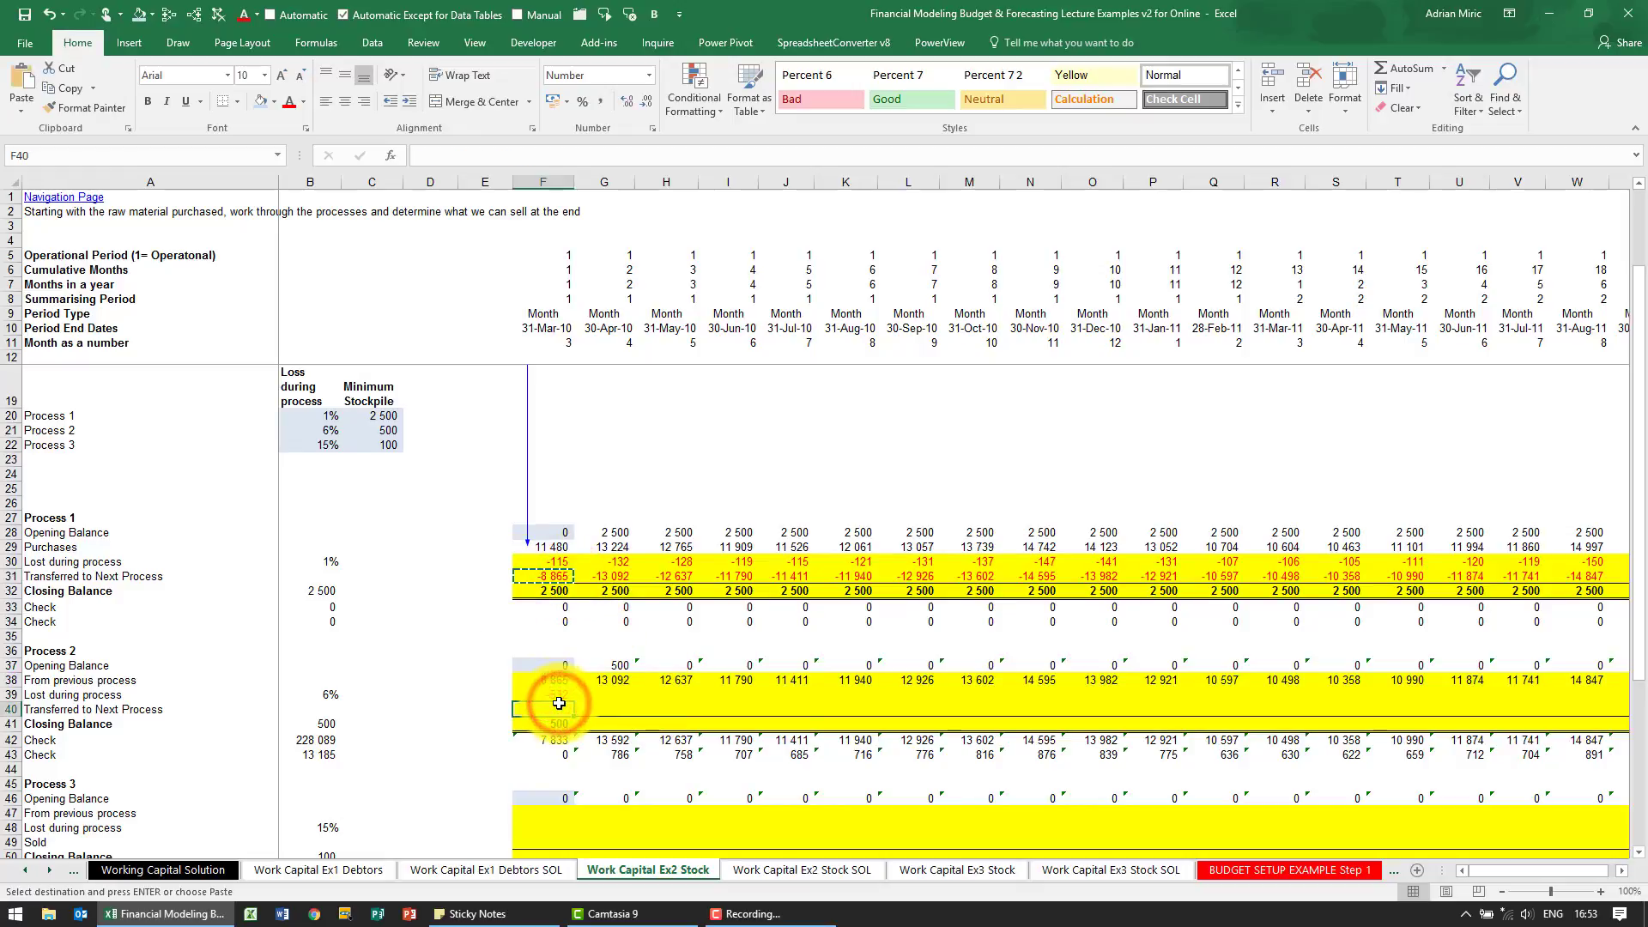
key("ctrl+v")
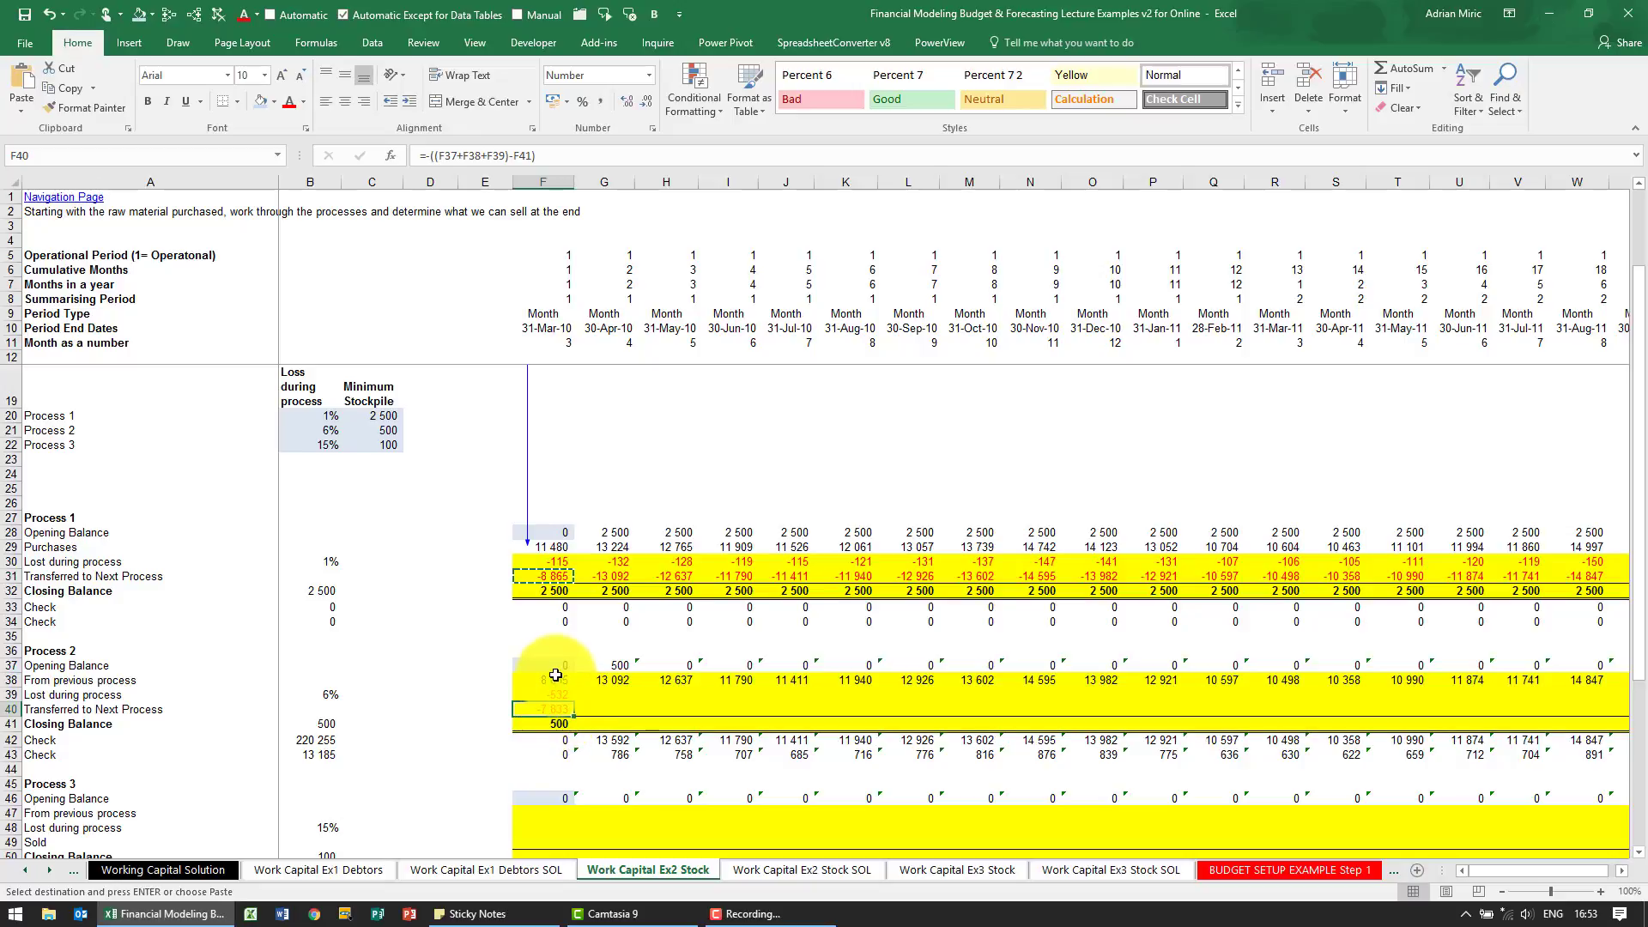
left_click_drag(556, 668, 556, 709)
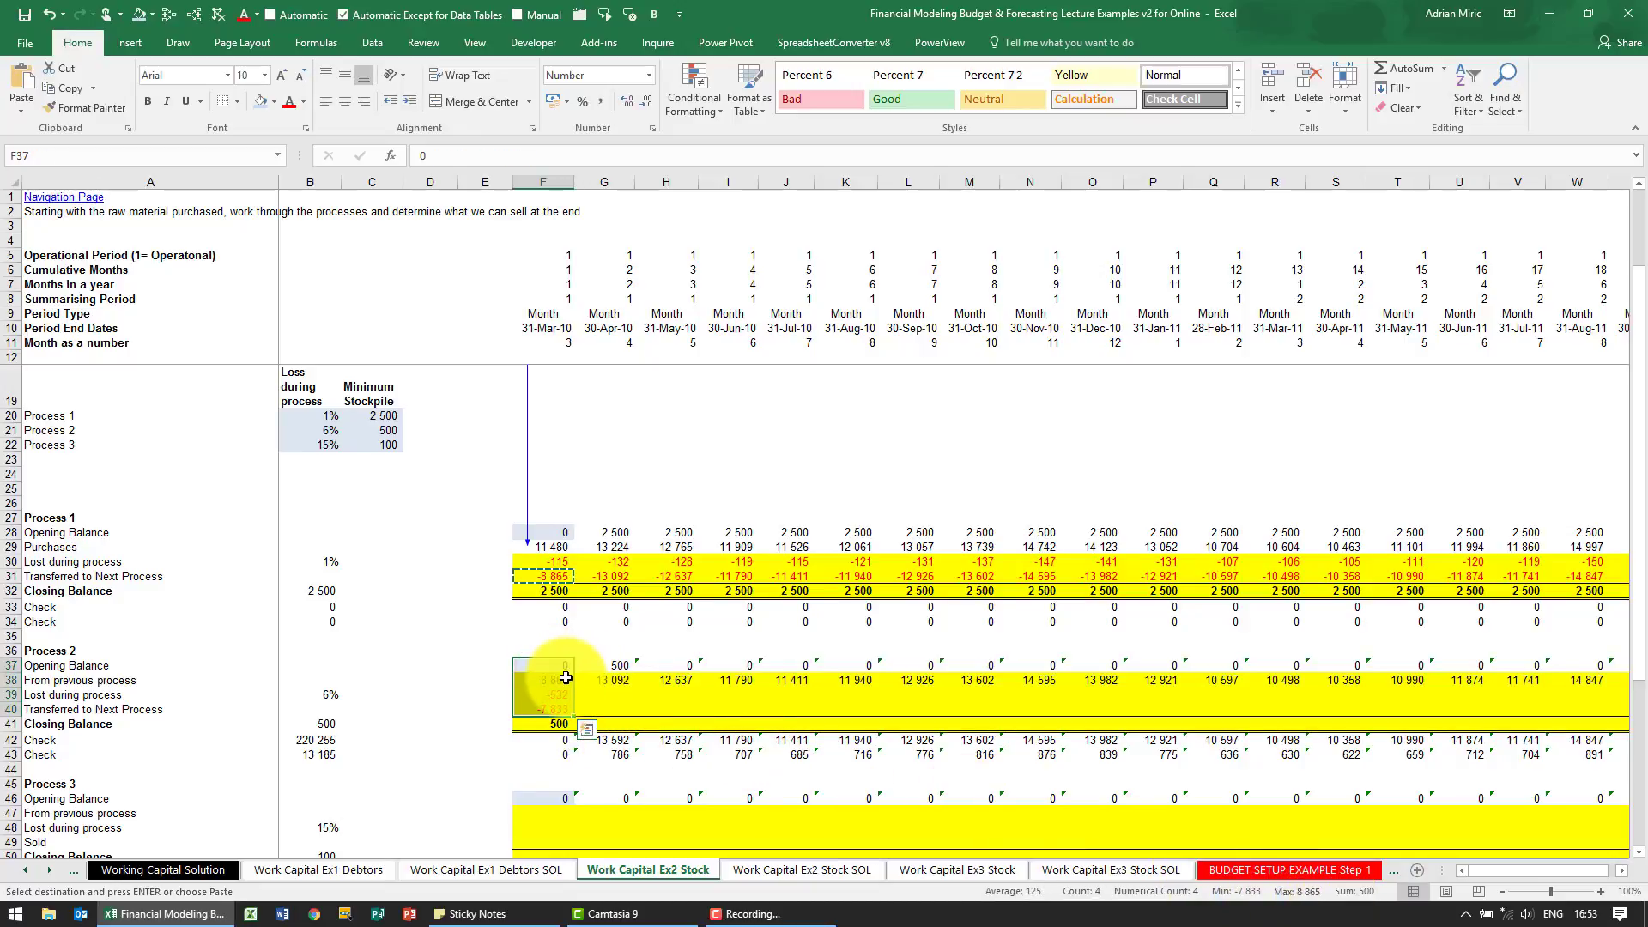
Copy the Process 2 loss and transfer formulas in F39:F40 across both rows through column X
left_click_drag(558, 694, 561, 706)
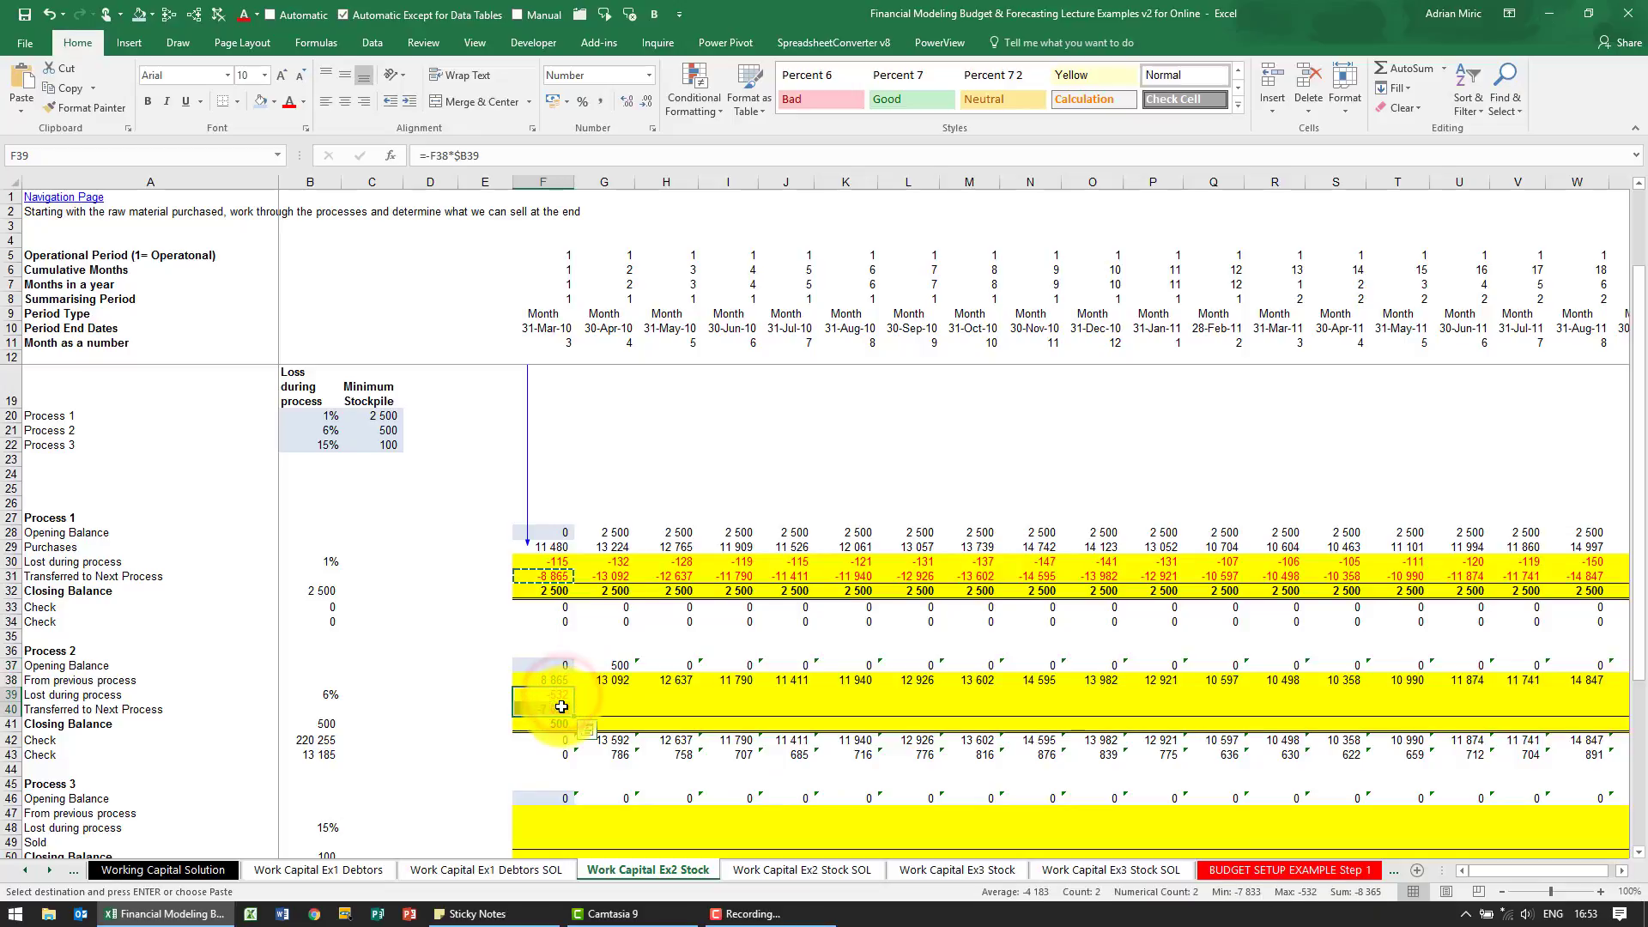
key("ctrl+c")
key("Up")
key("ctrl+Right")
key("Down")
key("ctrl+shift+Left")
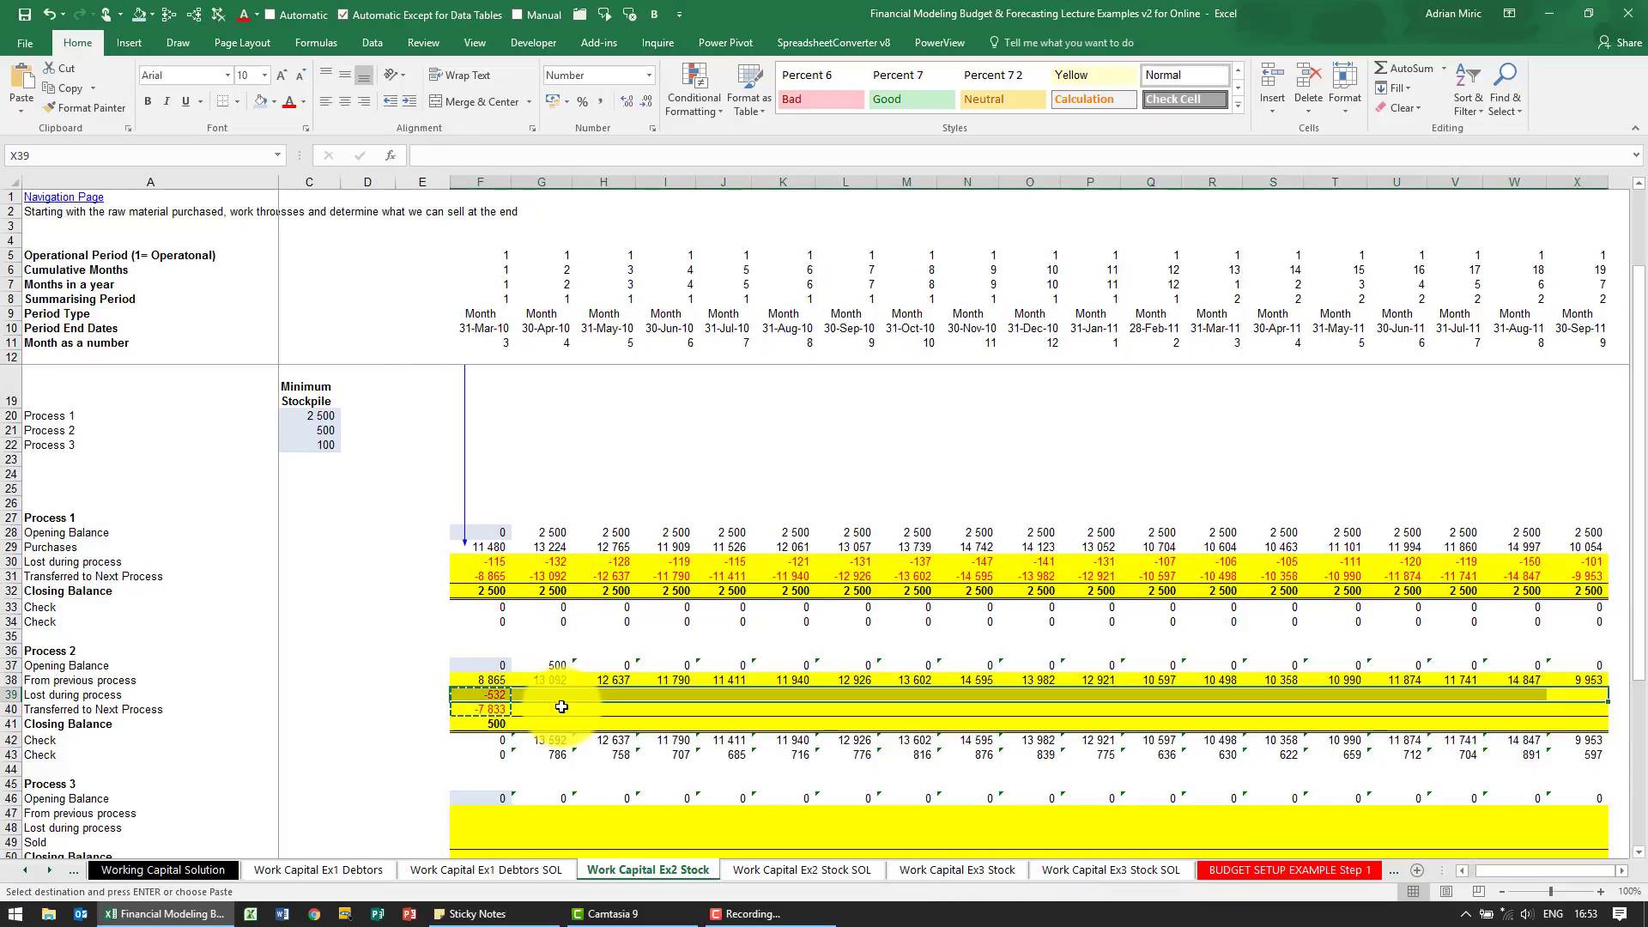
key("shift+Down")
key("ctrl+v")
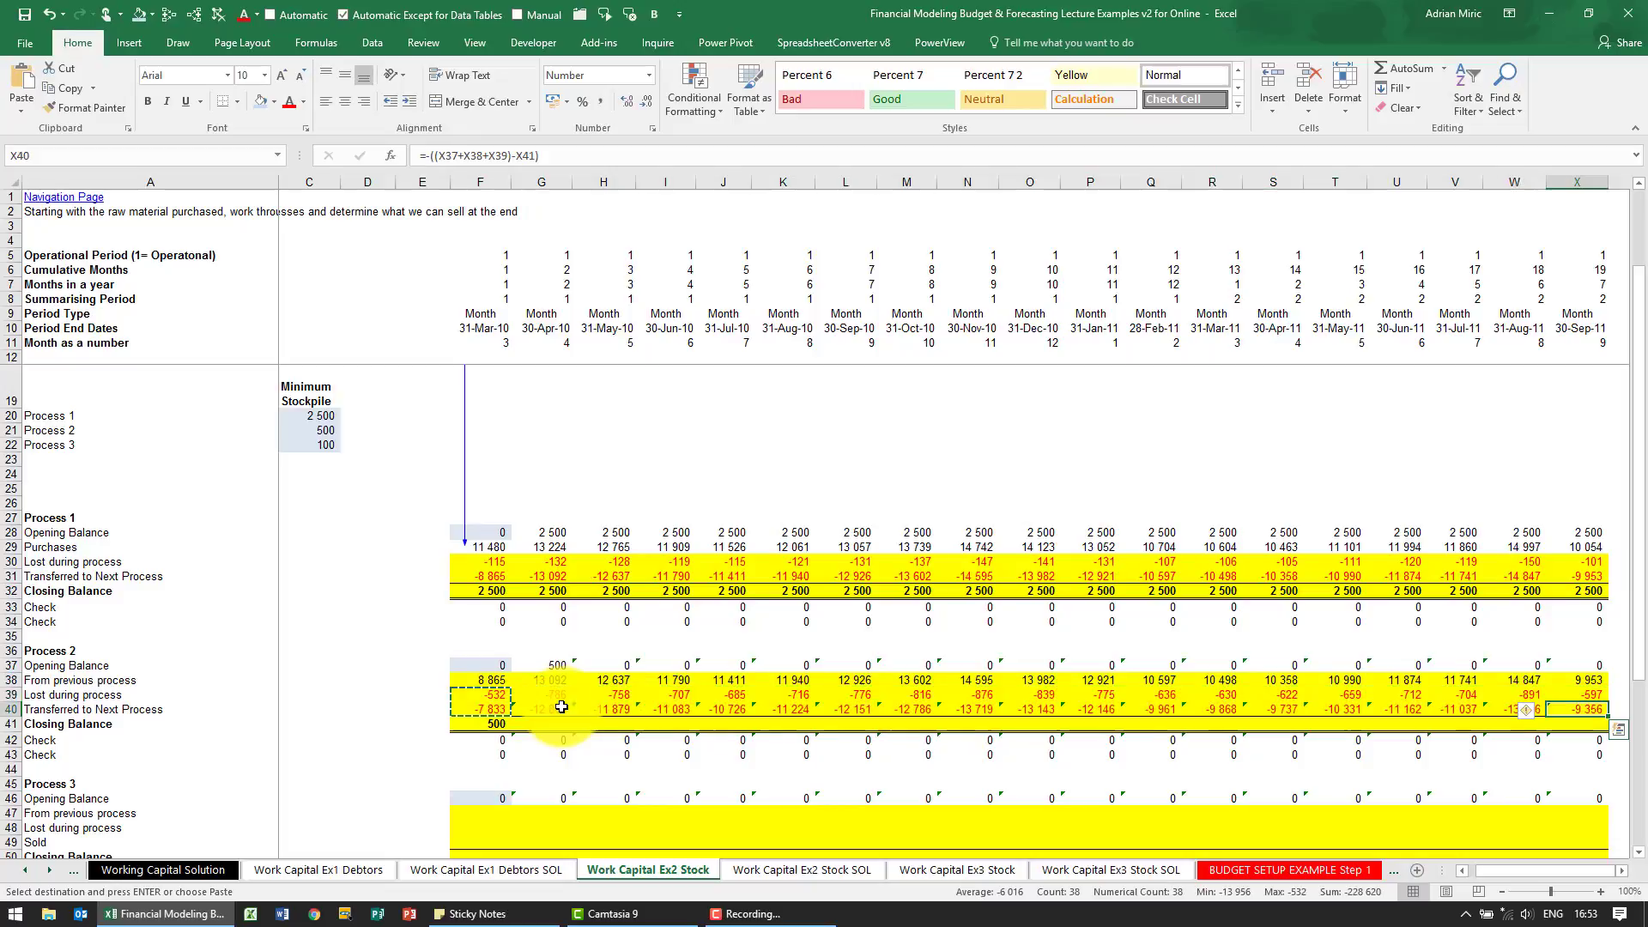
Copy the Process 2 closing balance formula from F41 across the row through column X
key("Down")
key("ctrl+Left")
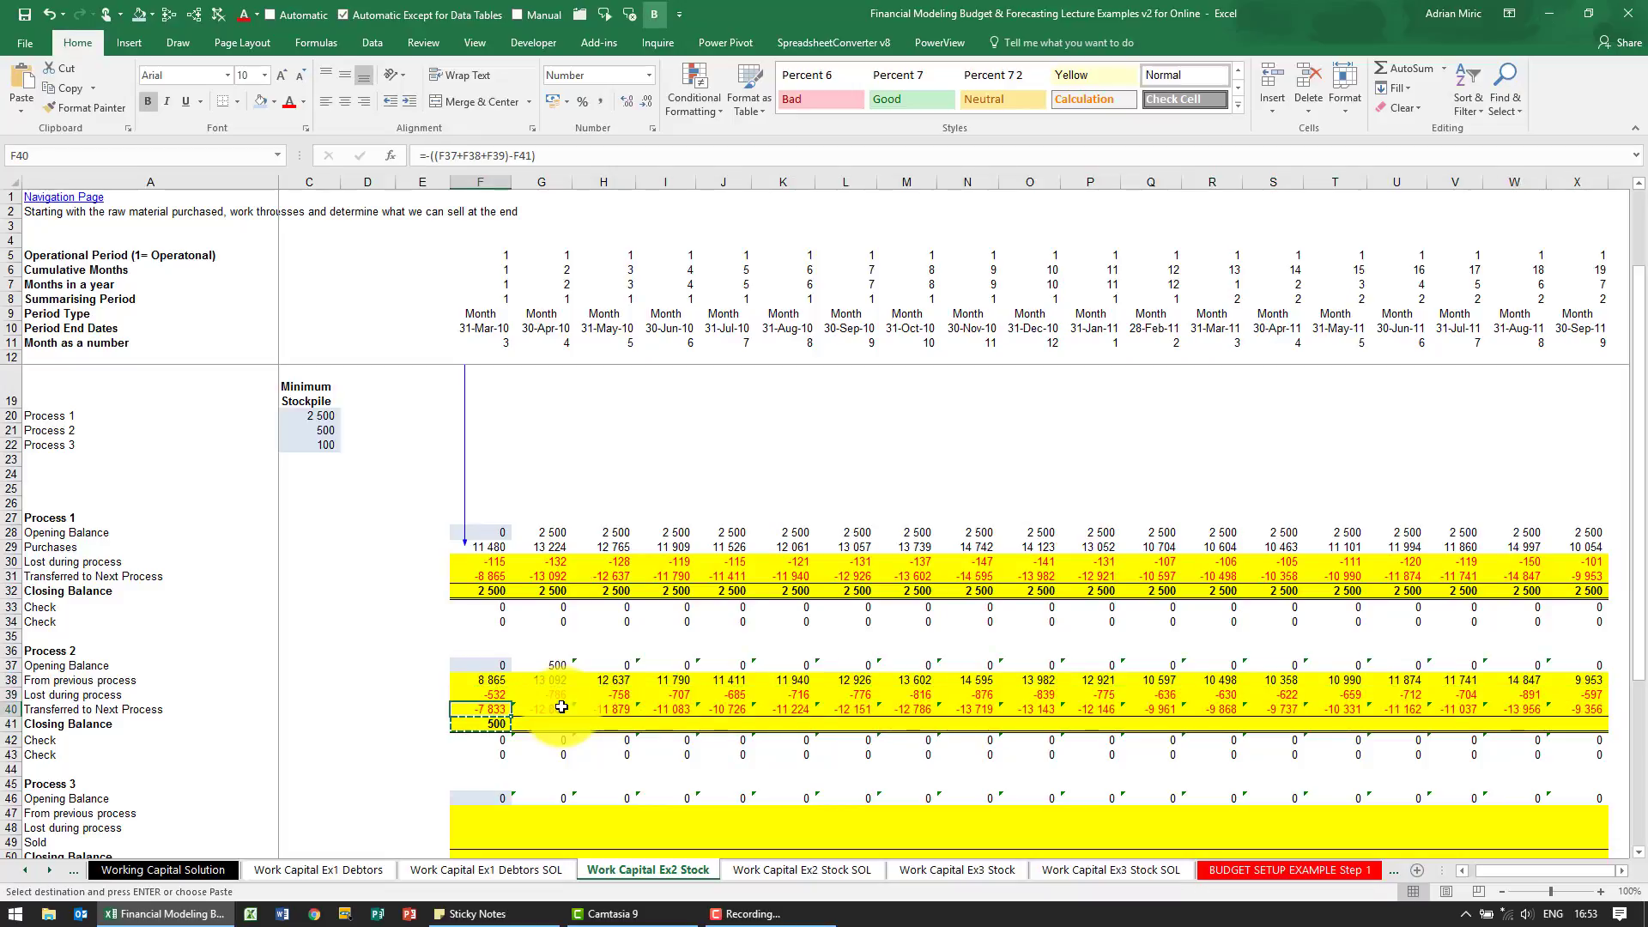
key("ctrl+Right")
key("ctrl+shift+Left")
key("ctrl+v")
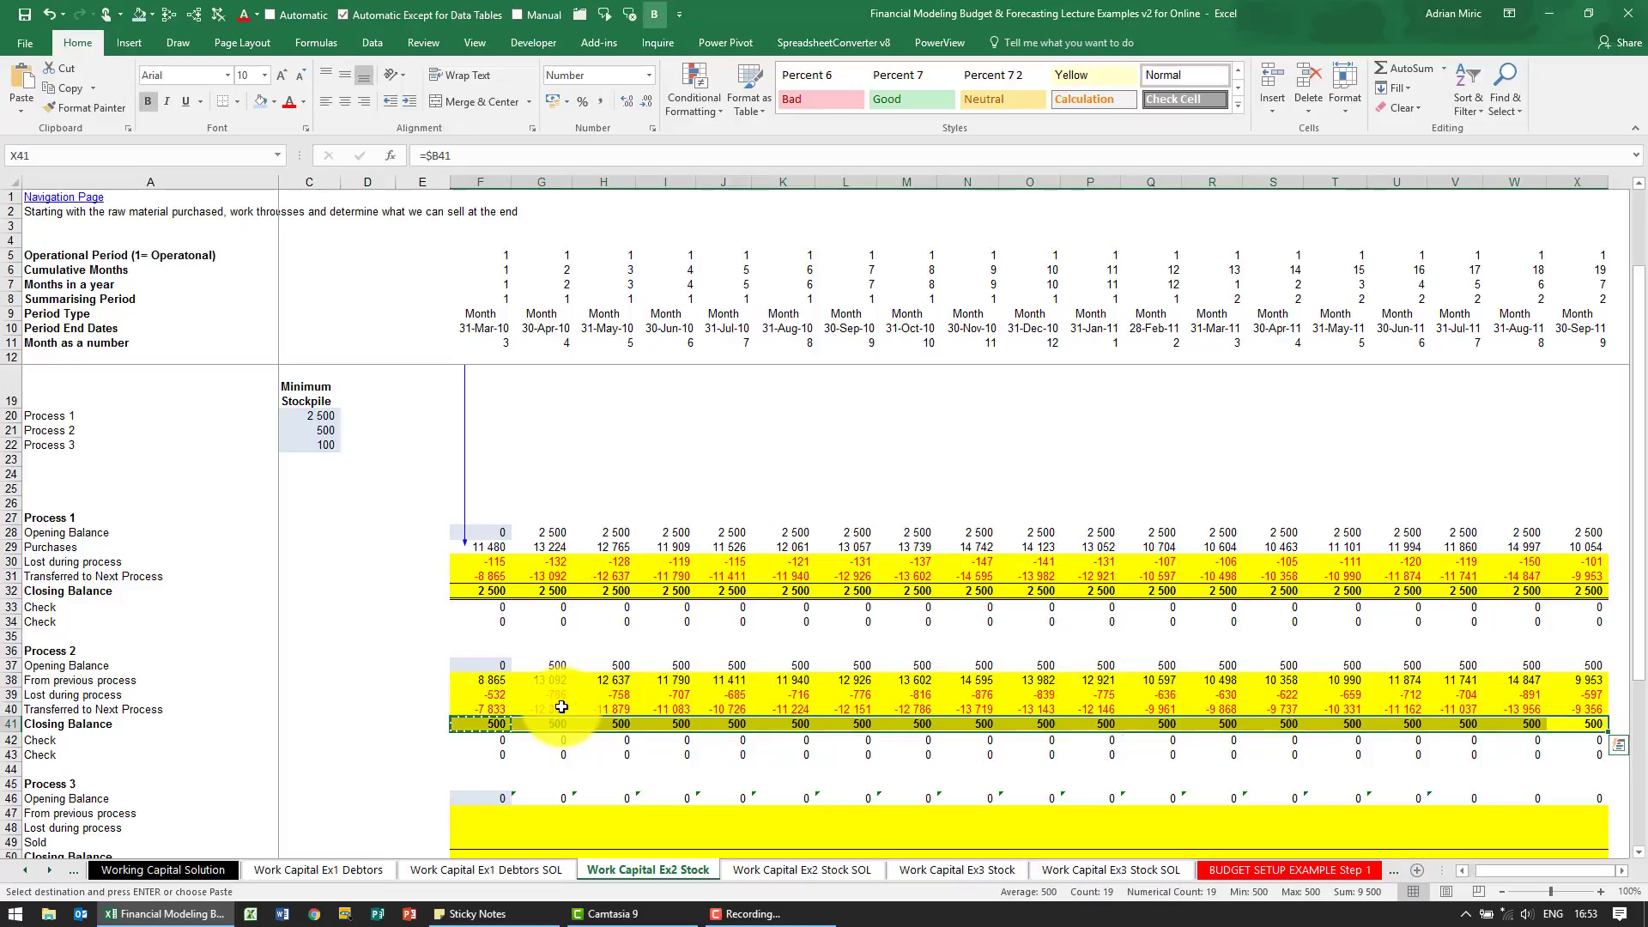
key("ctrl+Left")
key("ctrl+Left")
key("ctrl+Left")
key("Right")
key("Right")
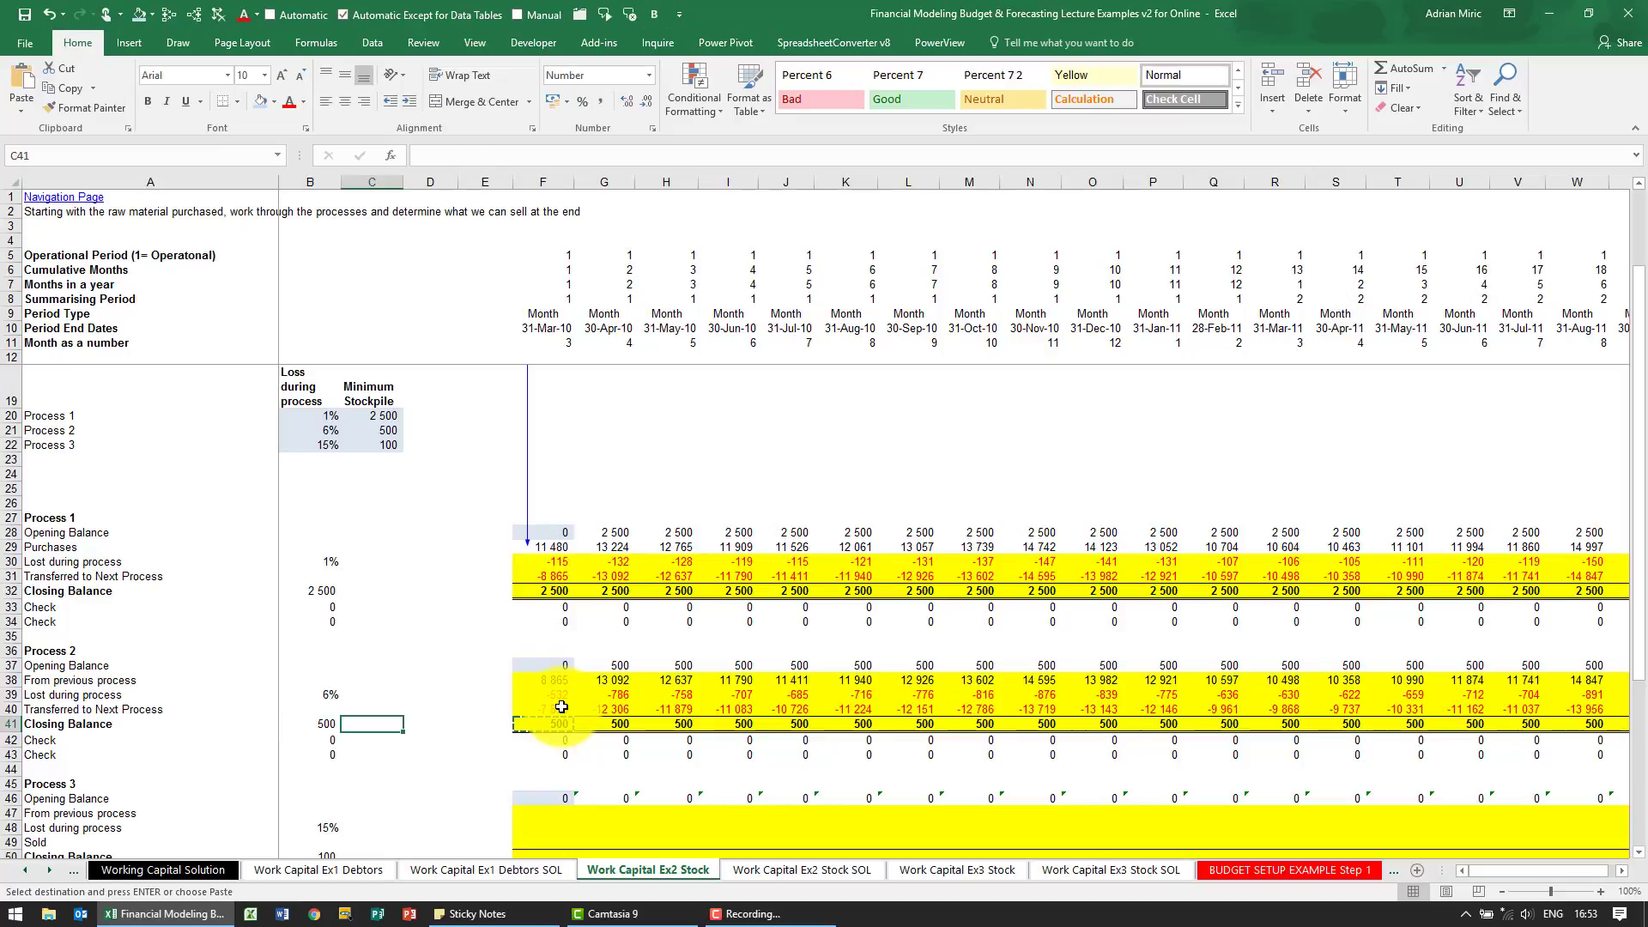
Enter =-F40 in F47 to bring the first-month Process 2 transfer into Process 3
scroll(562, 706, "down", 2)
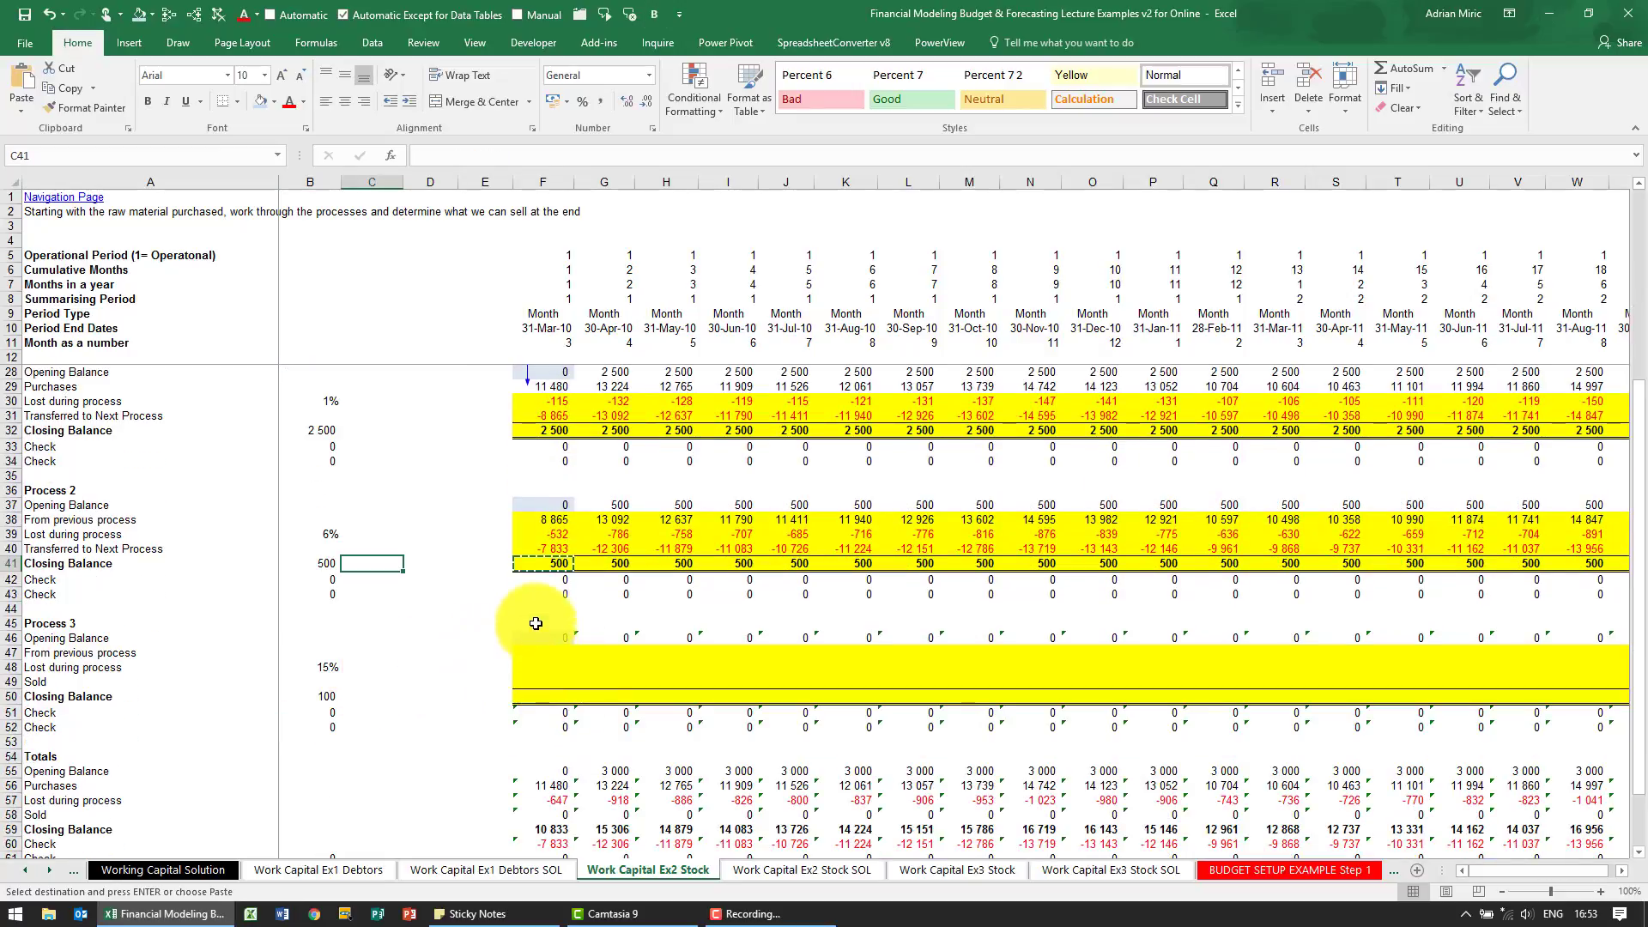
left_click(546, 547)
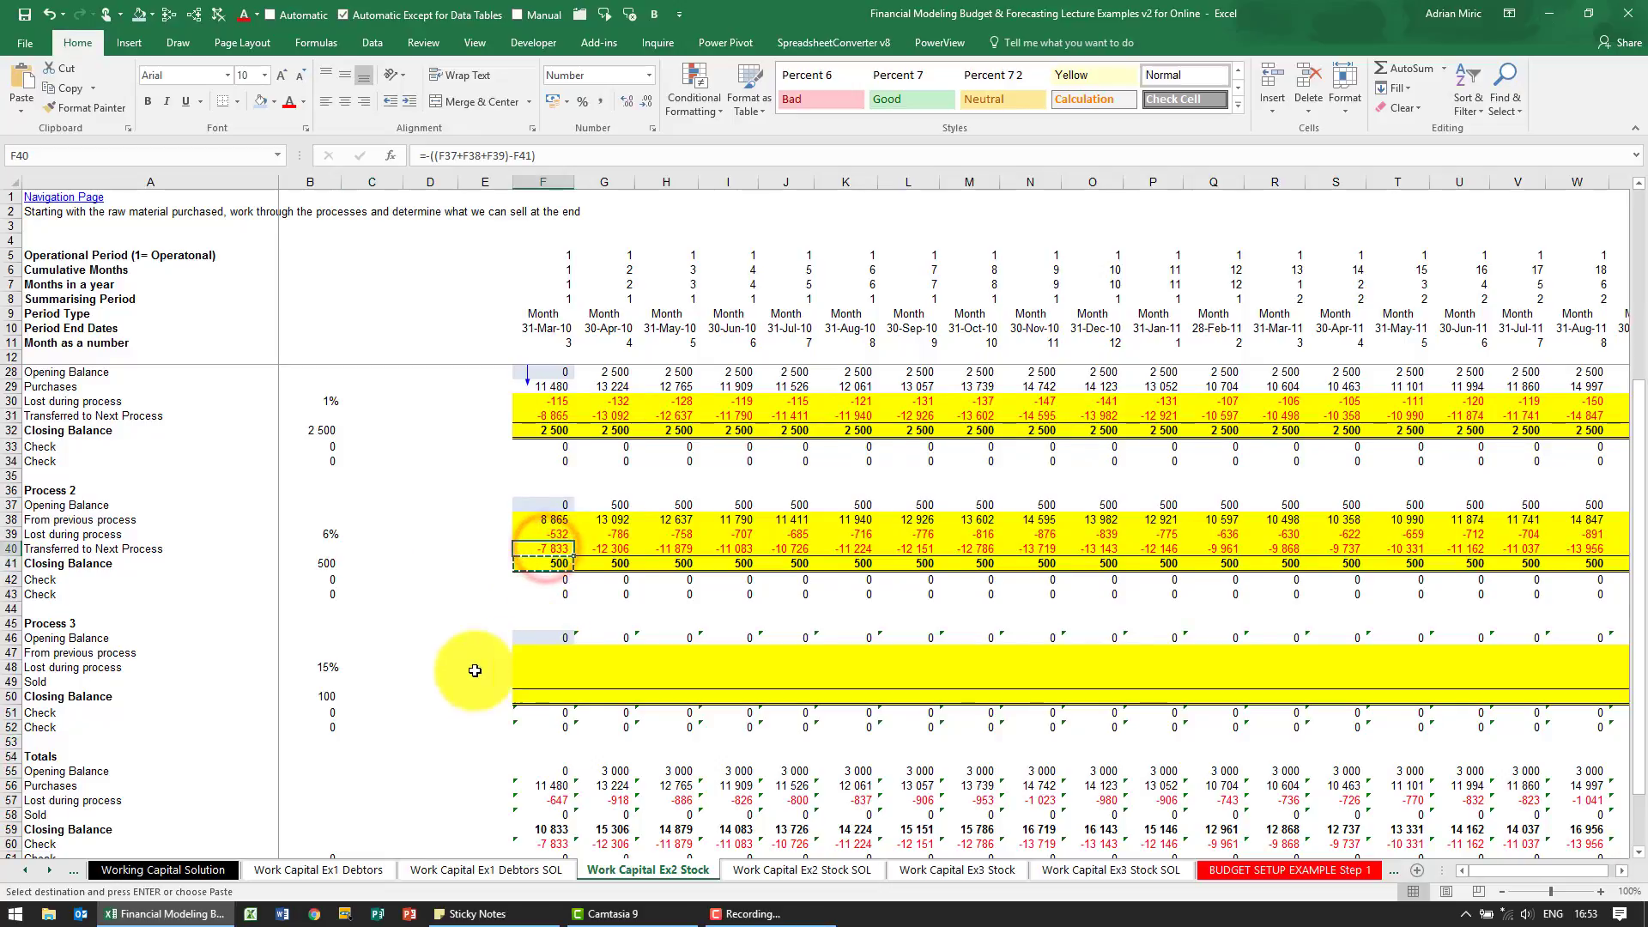
left_click(534, 654)
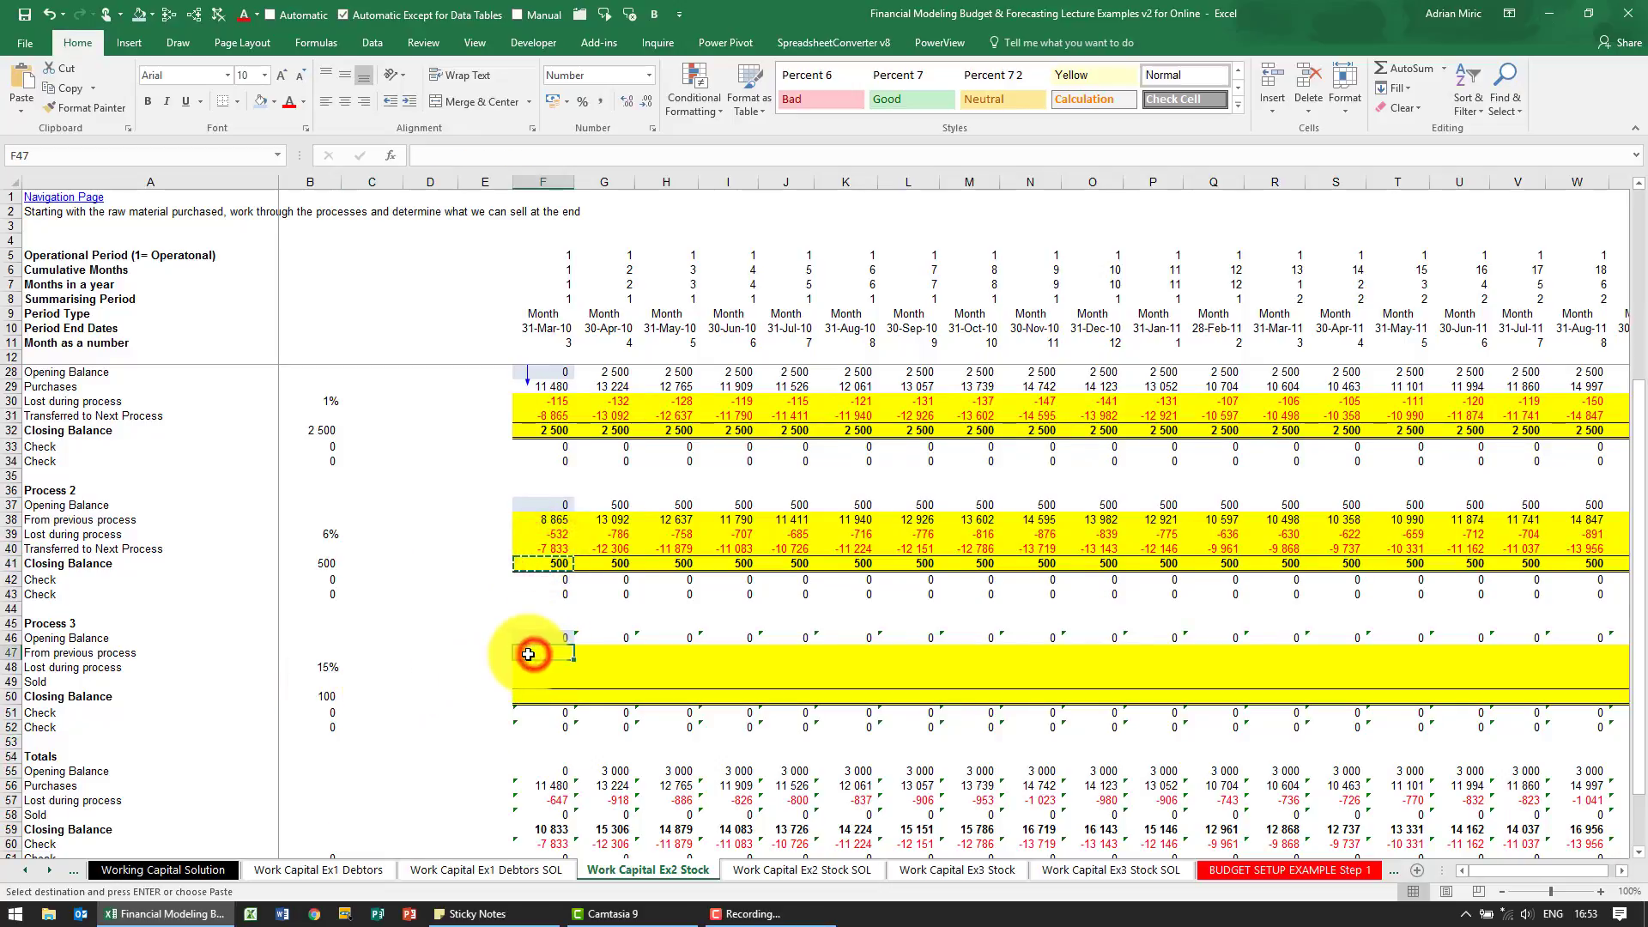
type("=-")
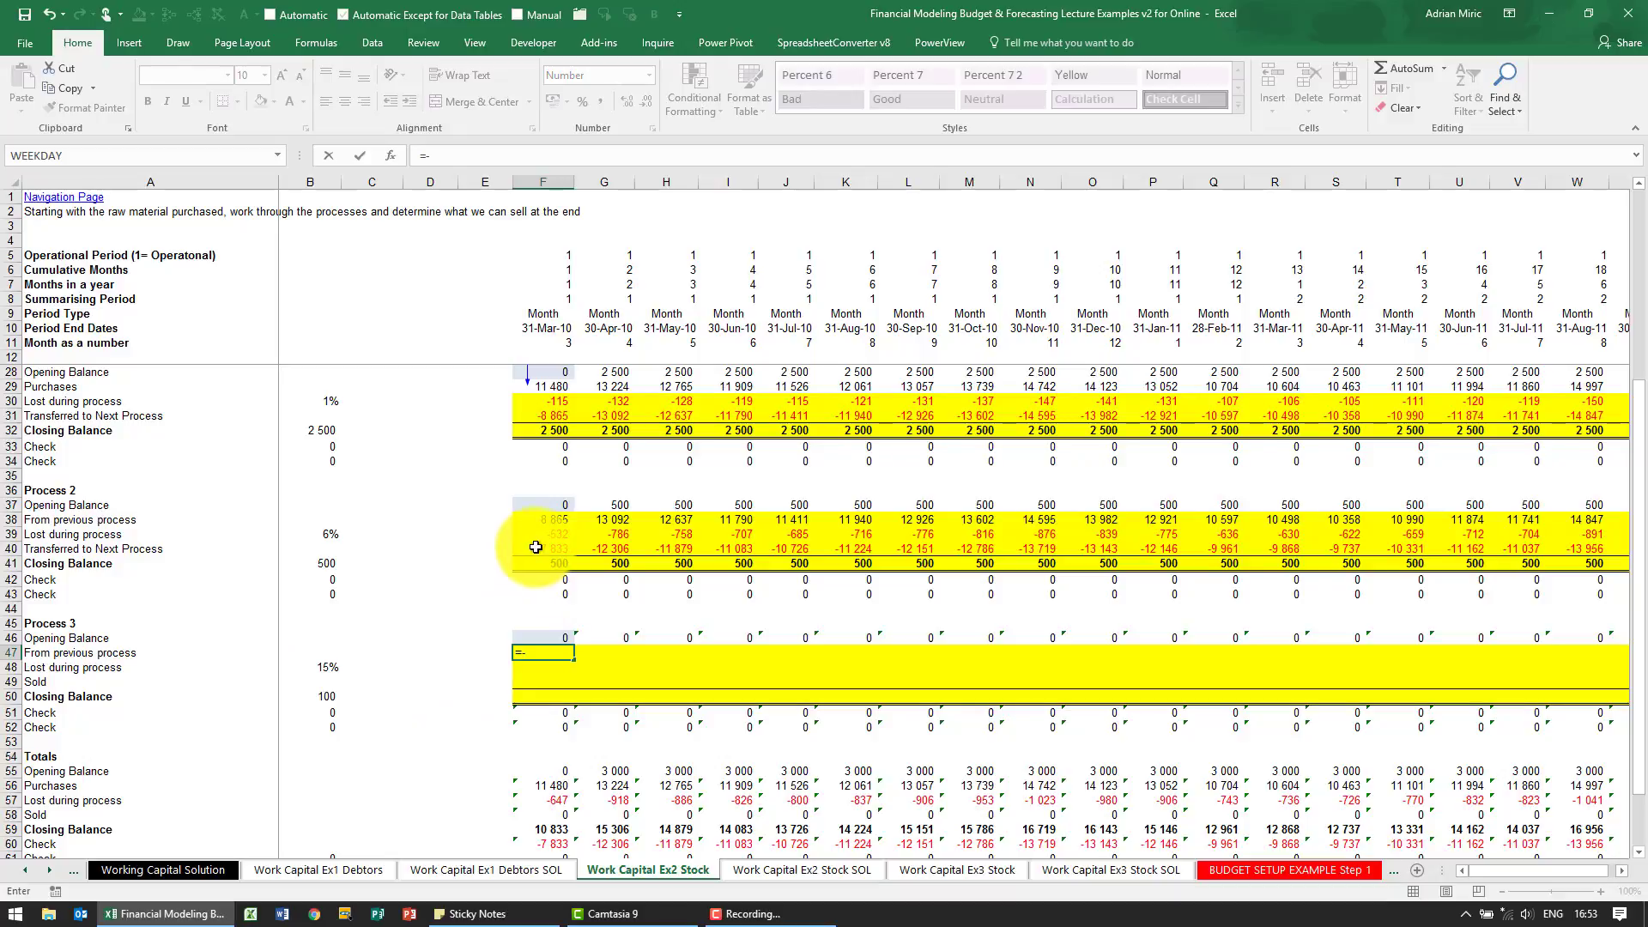
key("ctrl+Return")
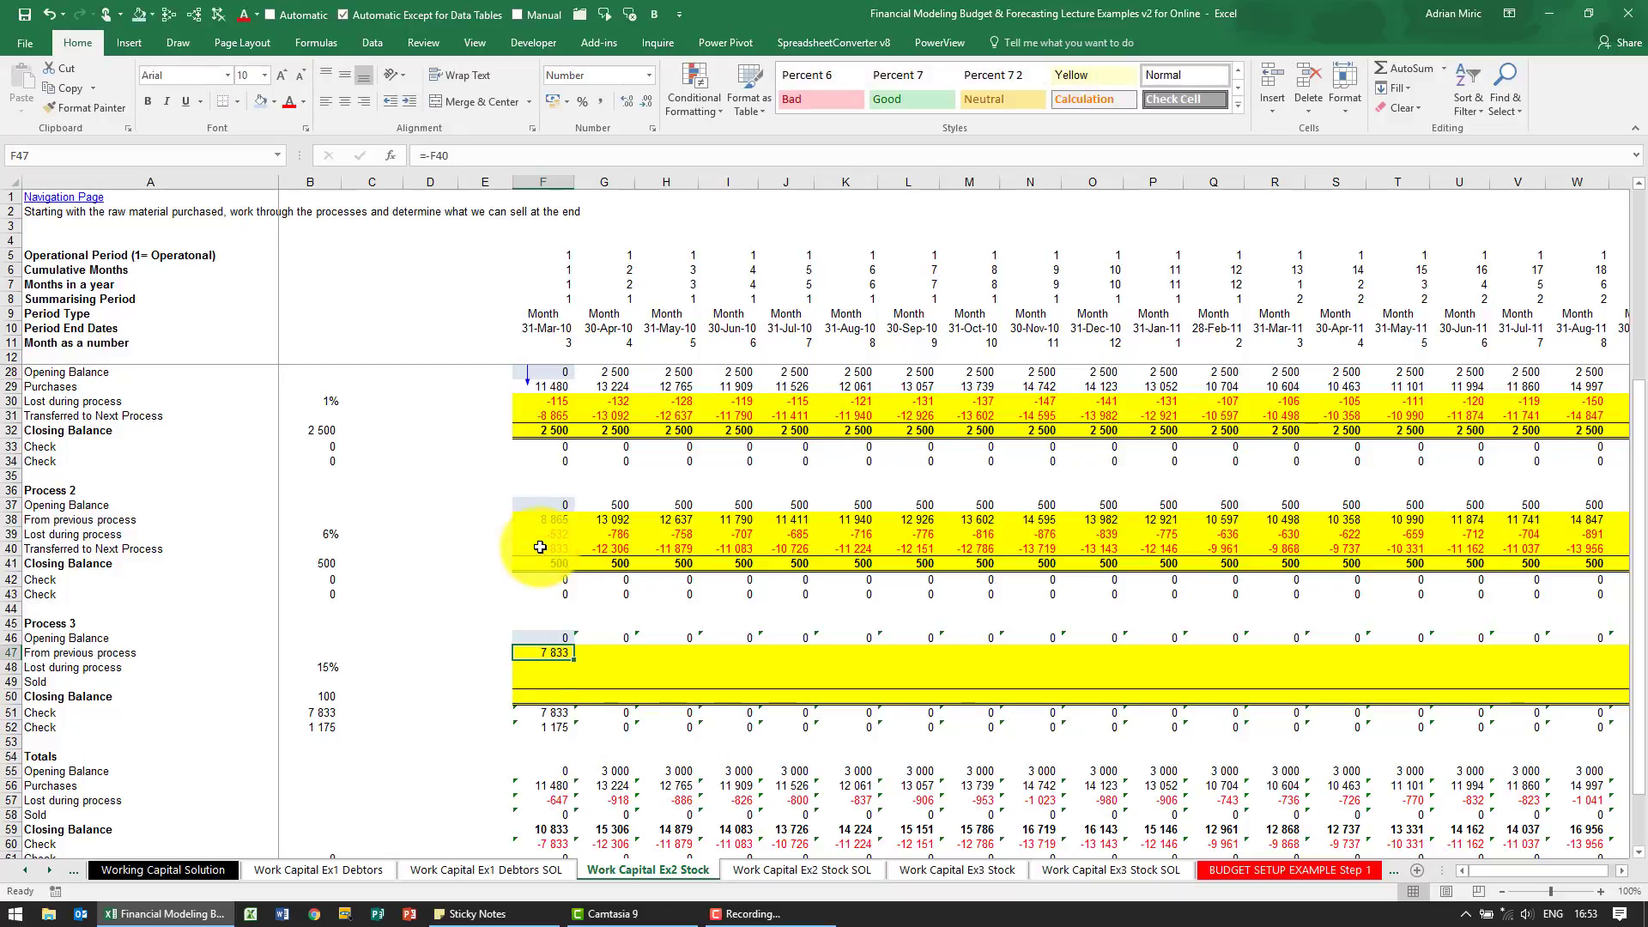
Enter =$B50 in F50 as the first-month closing balance of Process 3
key("Down")
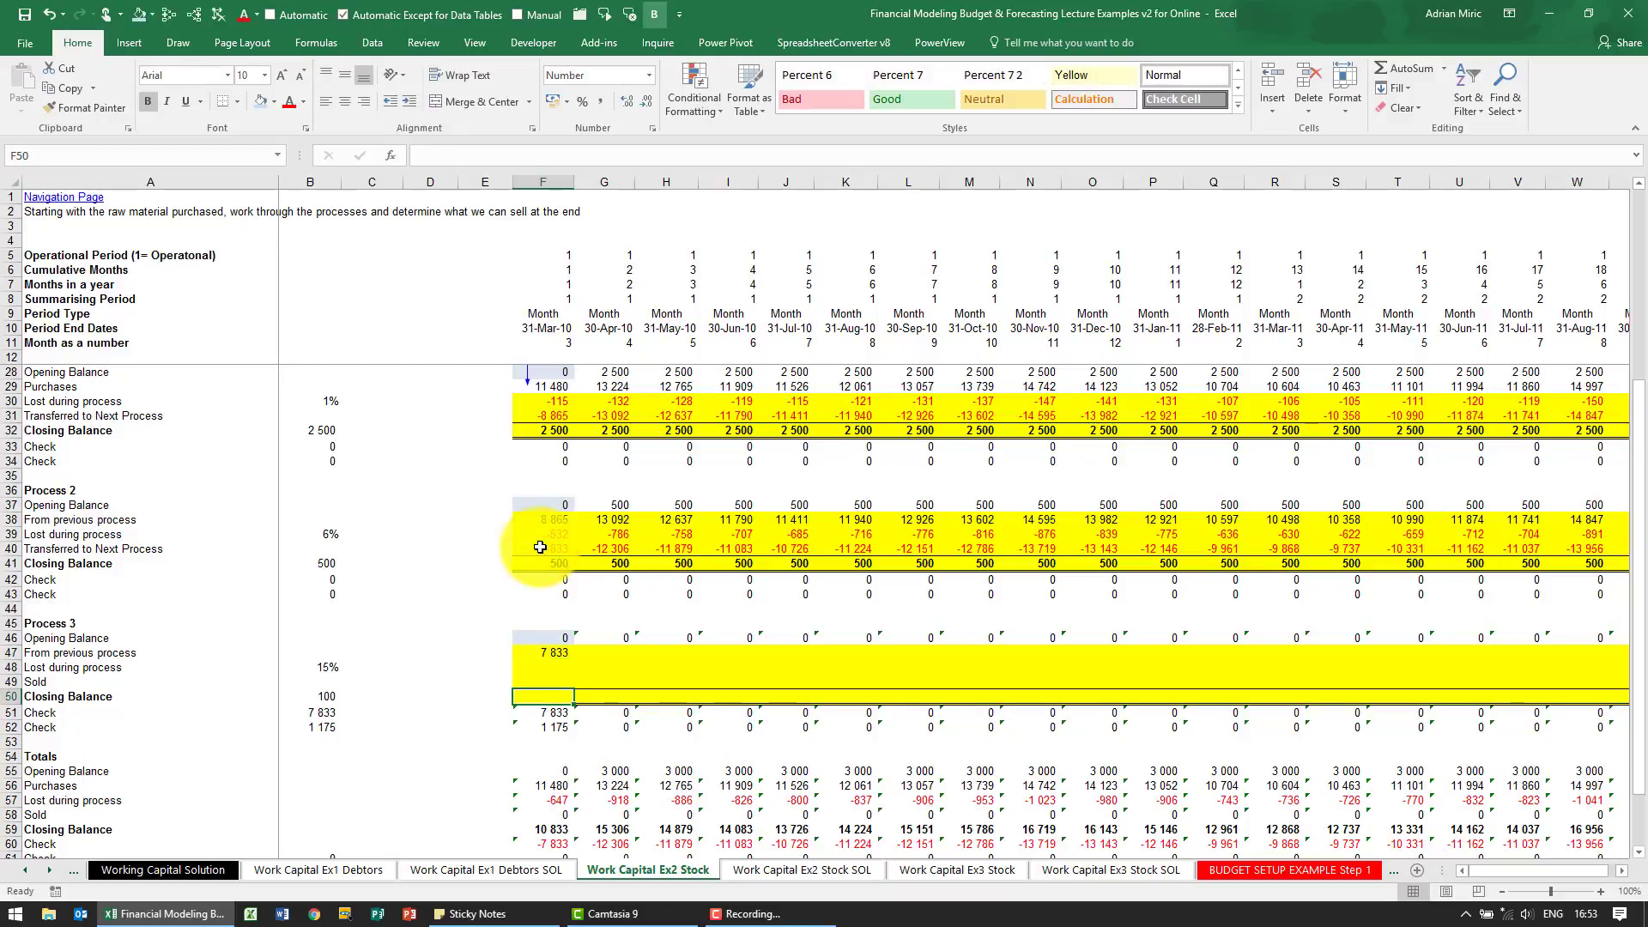
type("=")
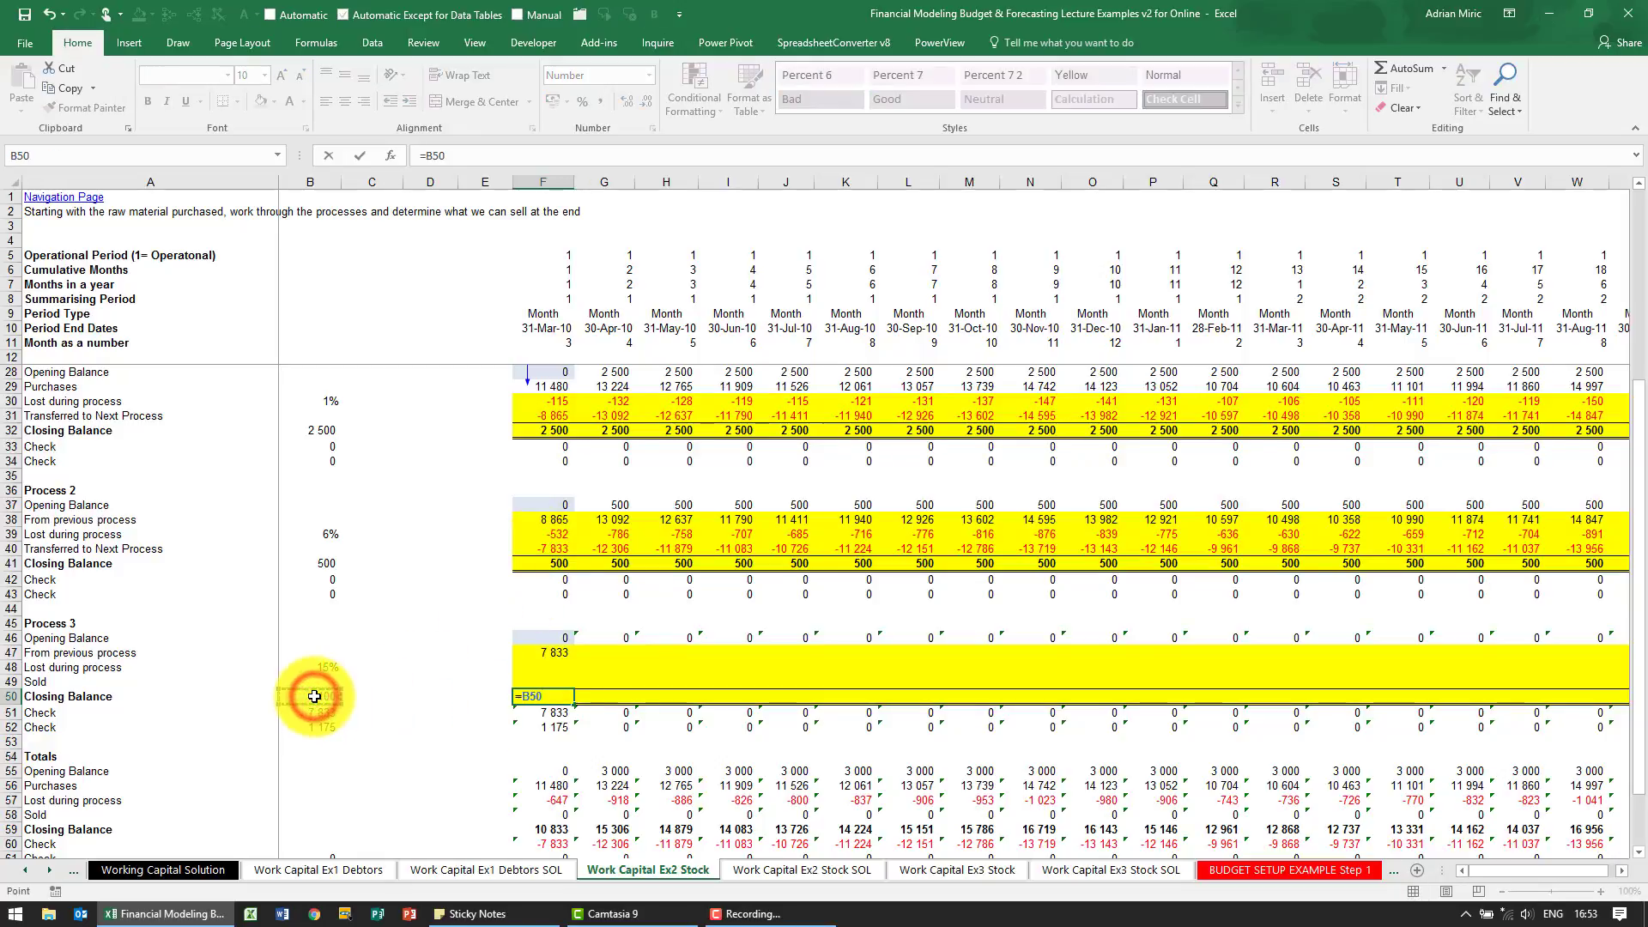
key("F4")
key("Return")
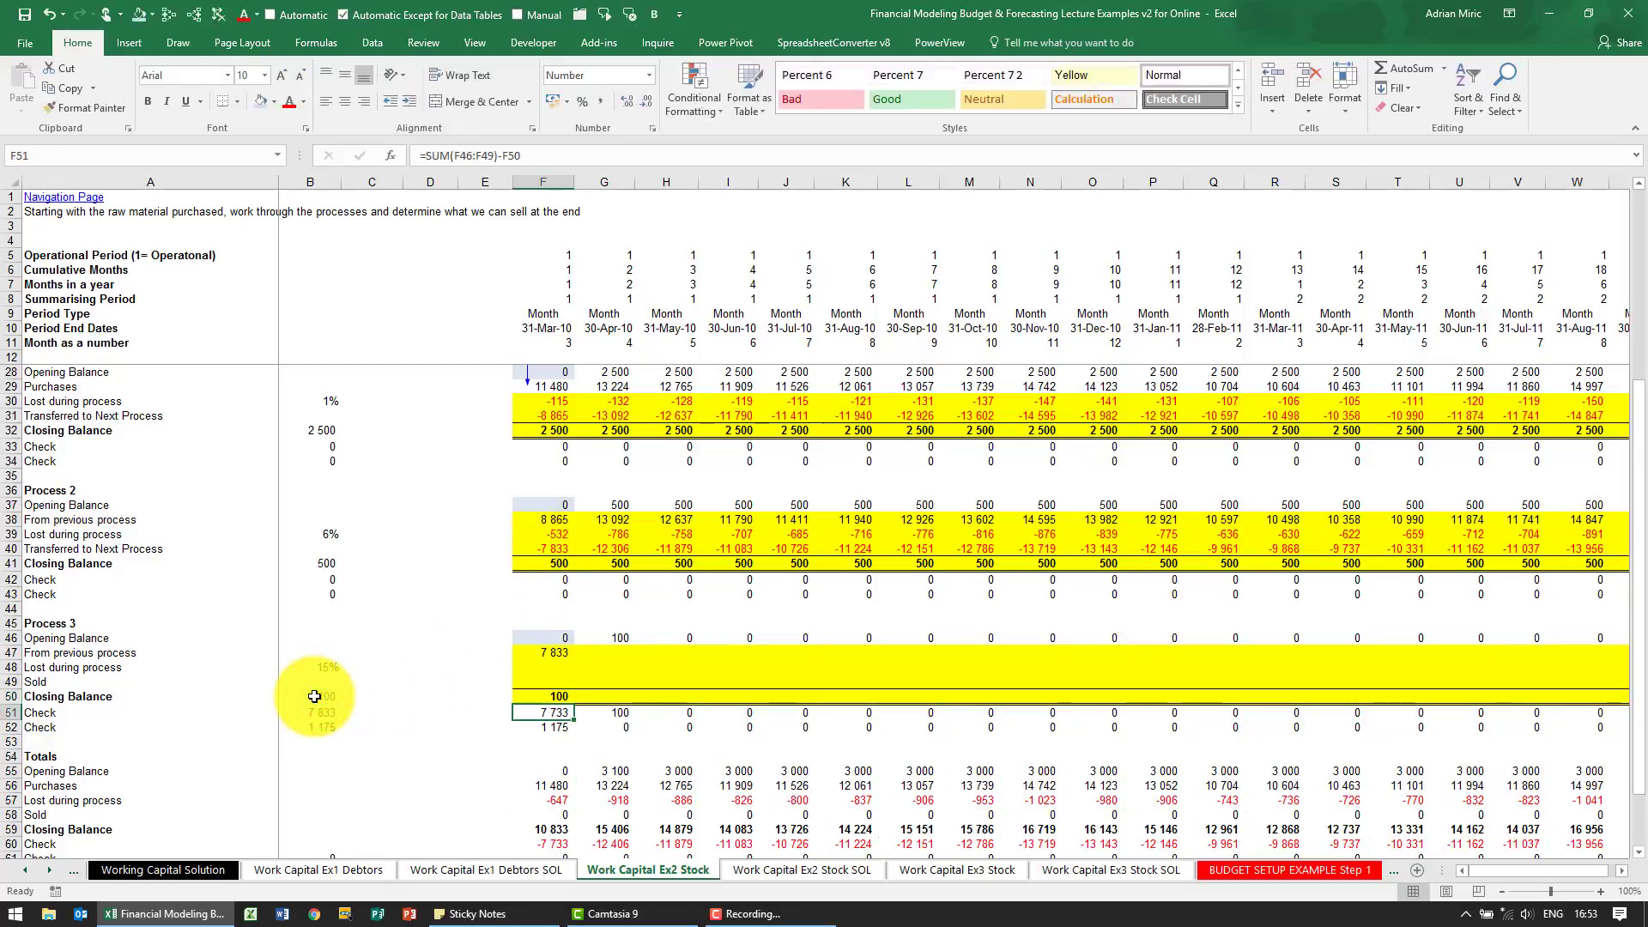
Enter =F47*$B48 in F48 to calculate the first-month loss during Process 3
key("Up")
key("Up")
key("Up")
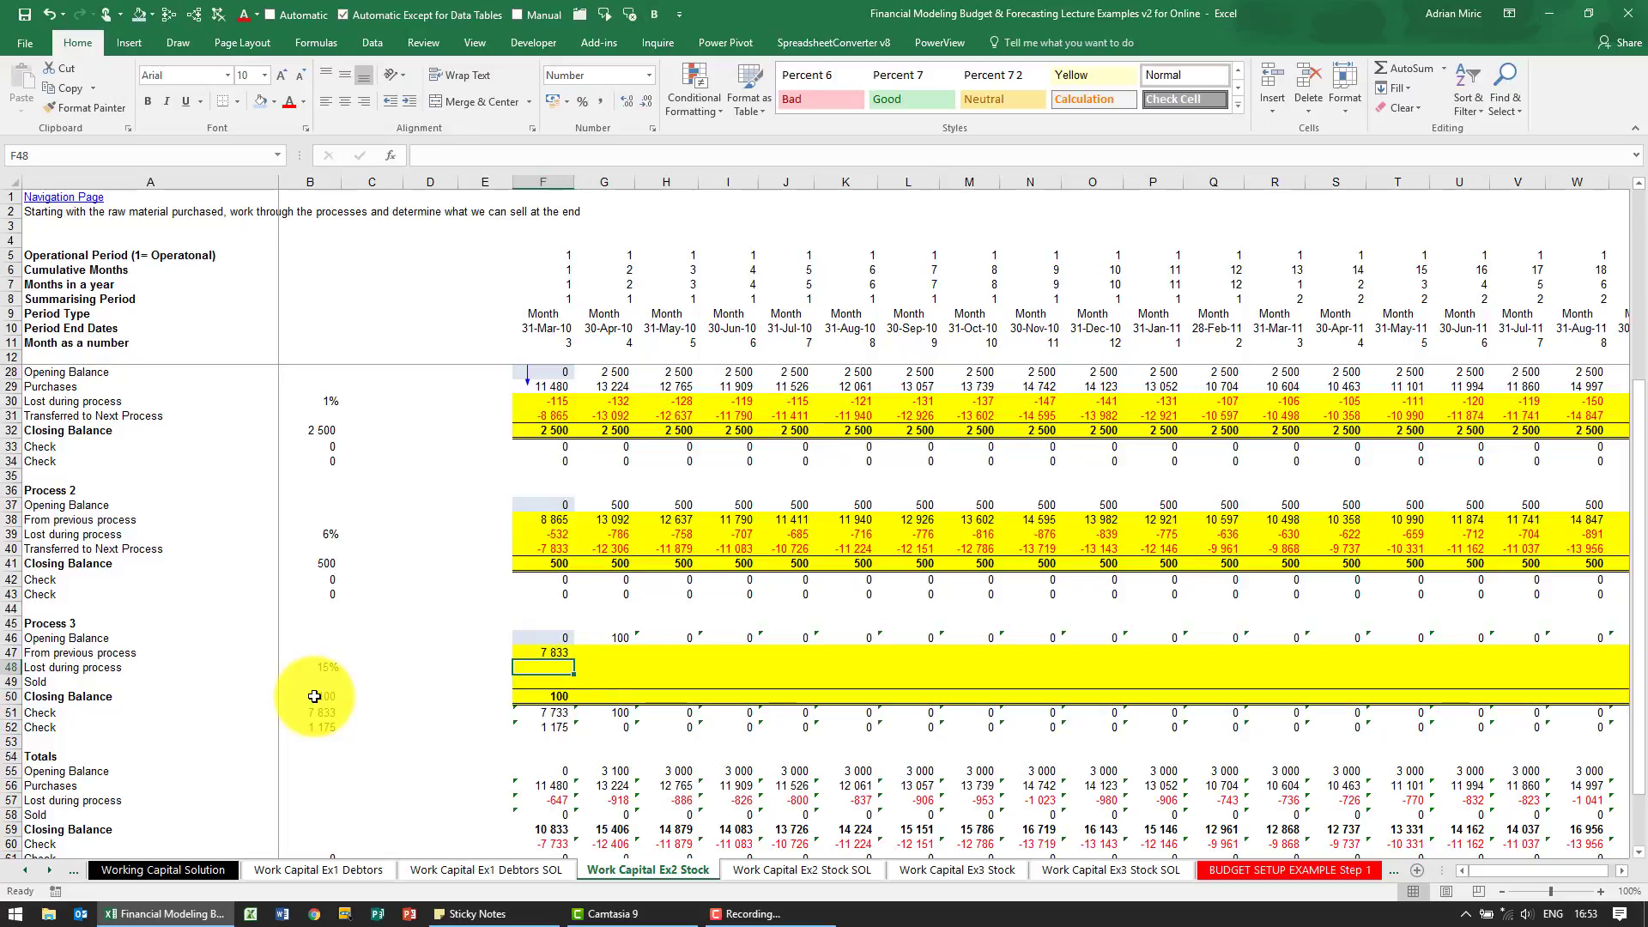
type("=")
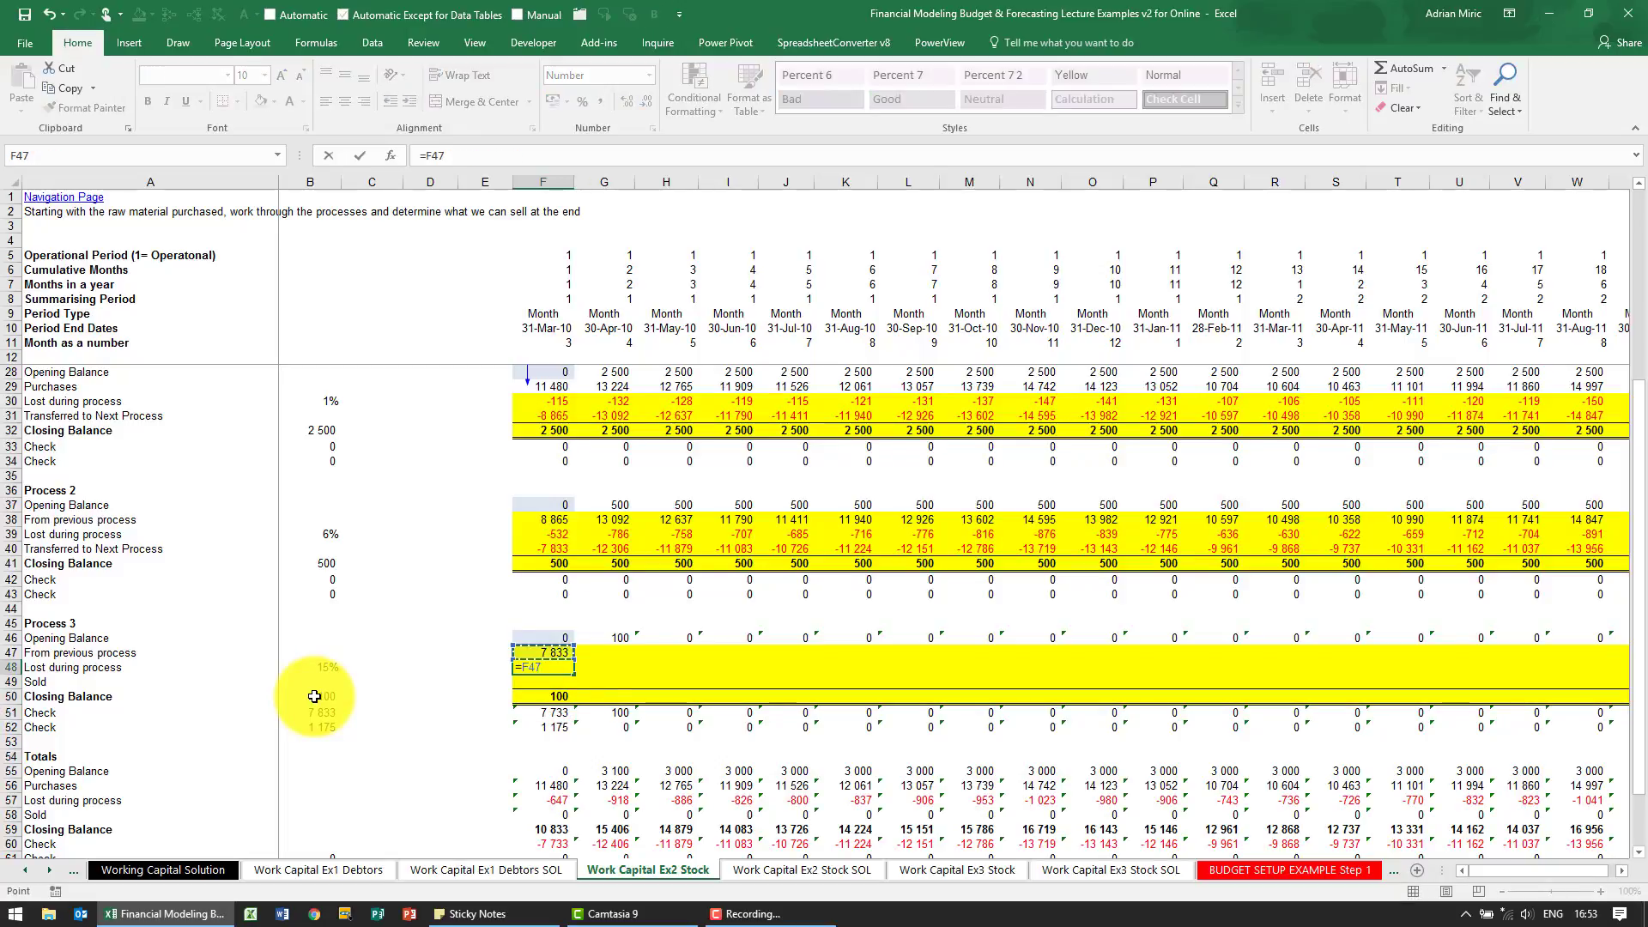
type("F47*")
key("Left")
key("Left")
key("Left")
key("Left")
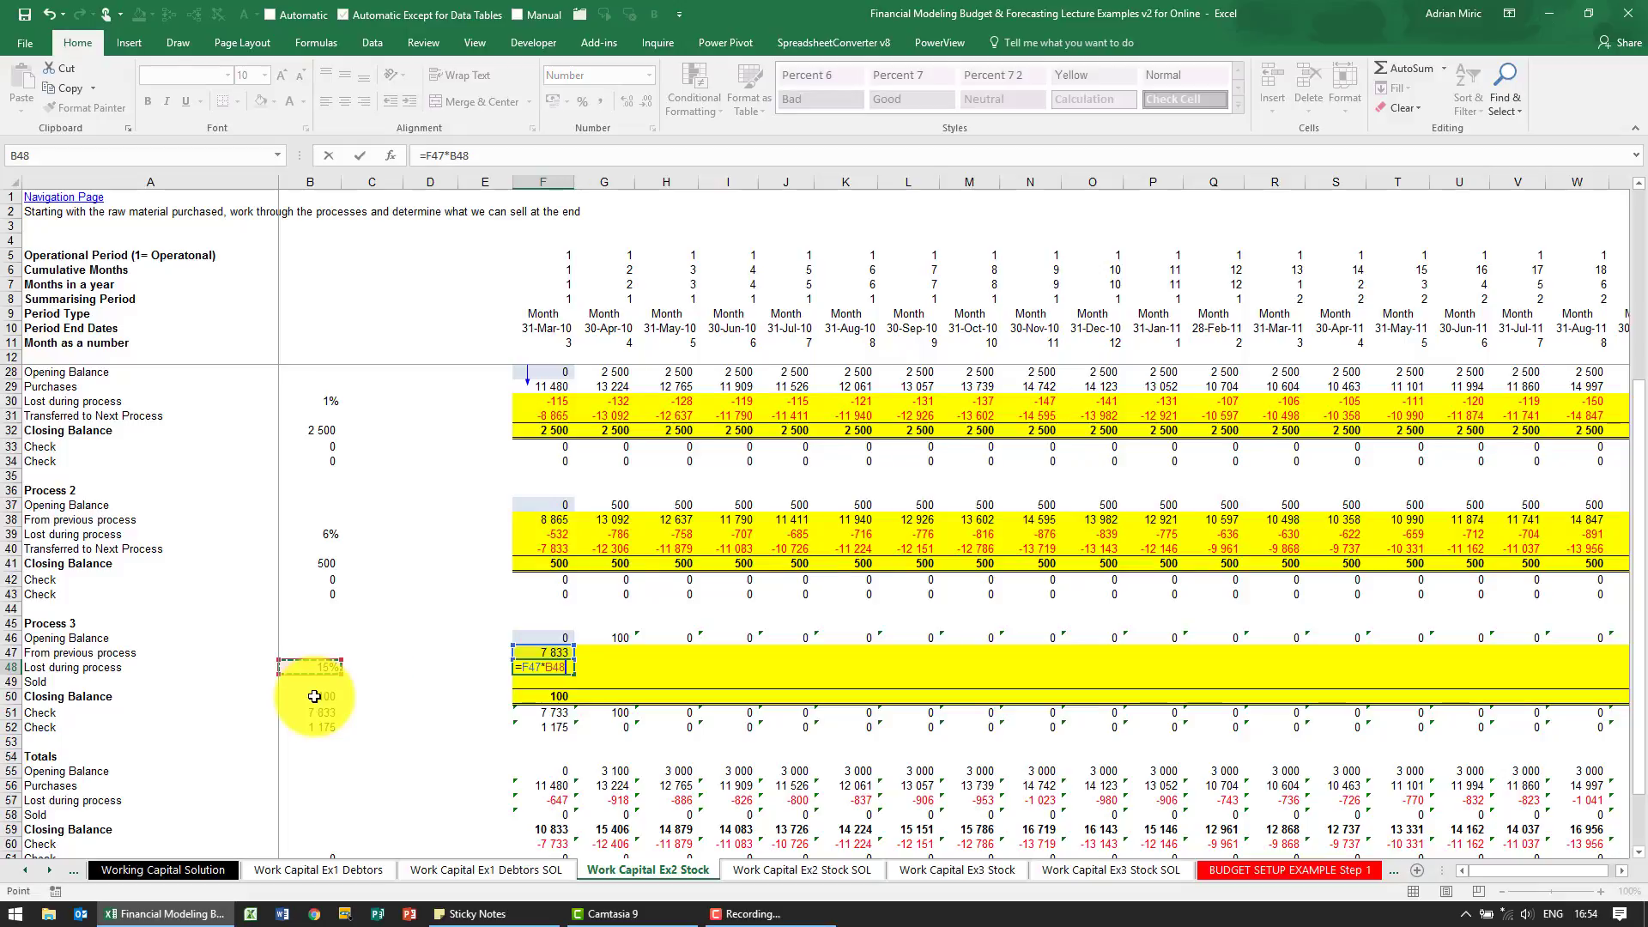
key("F4")
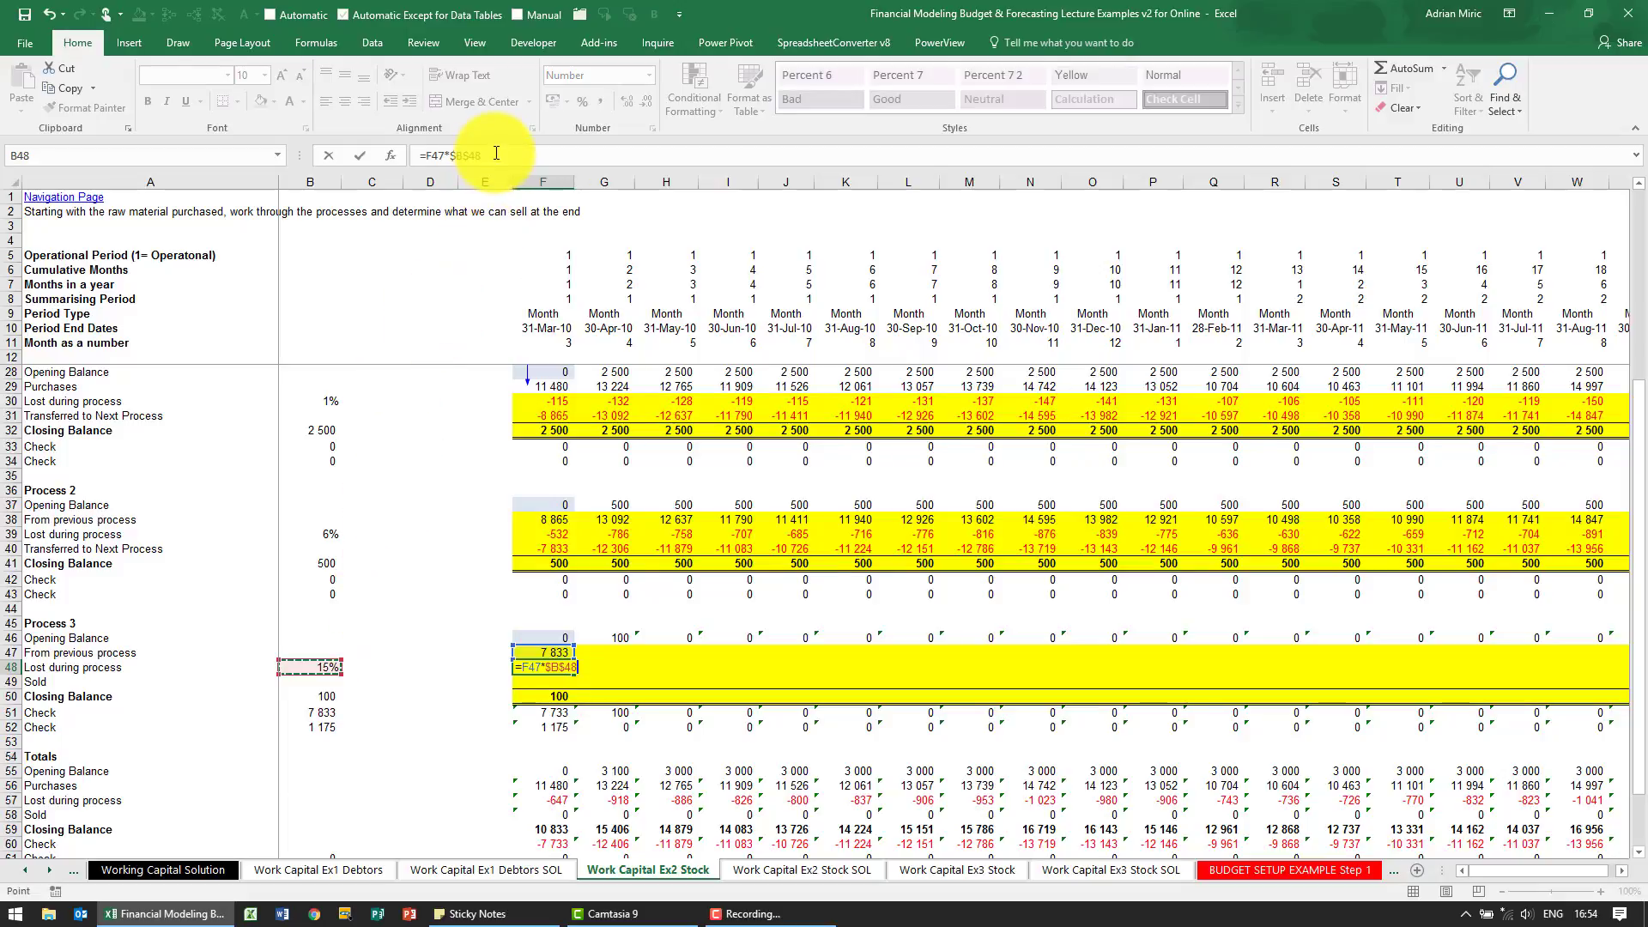
key("Return")
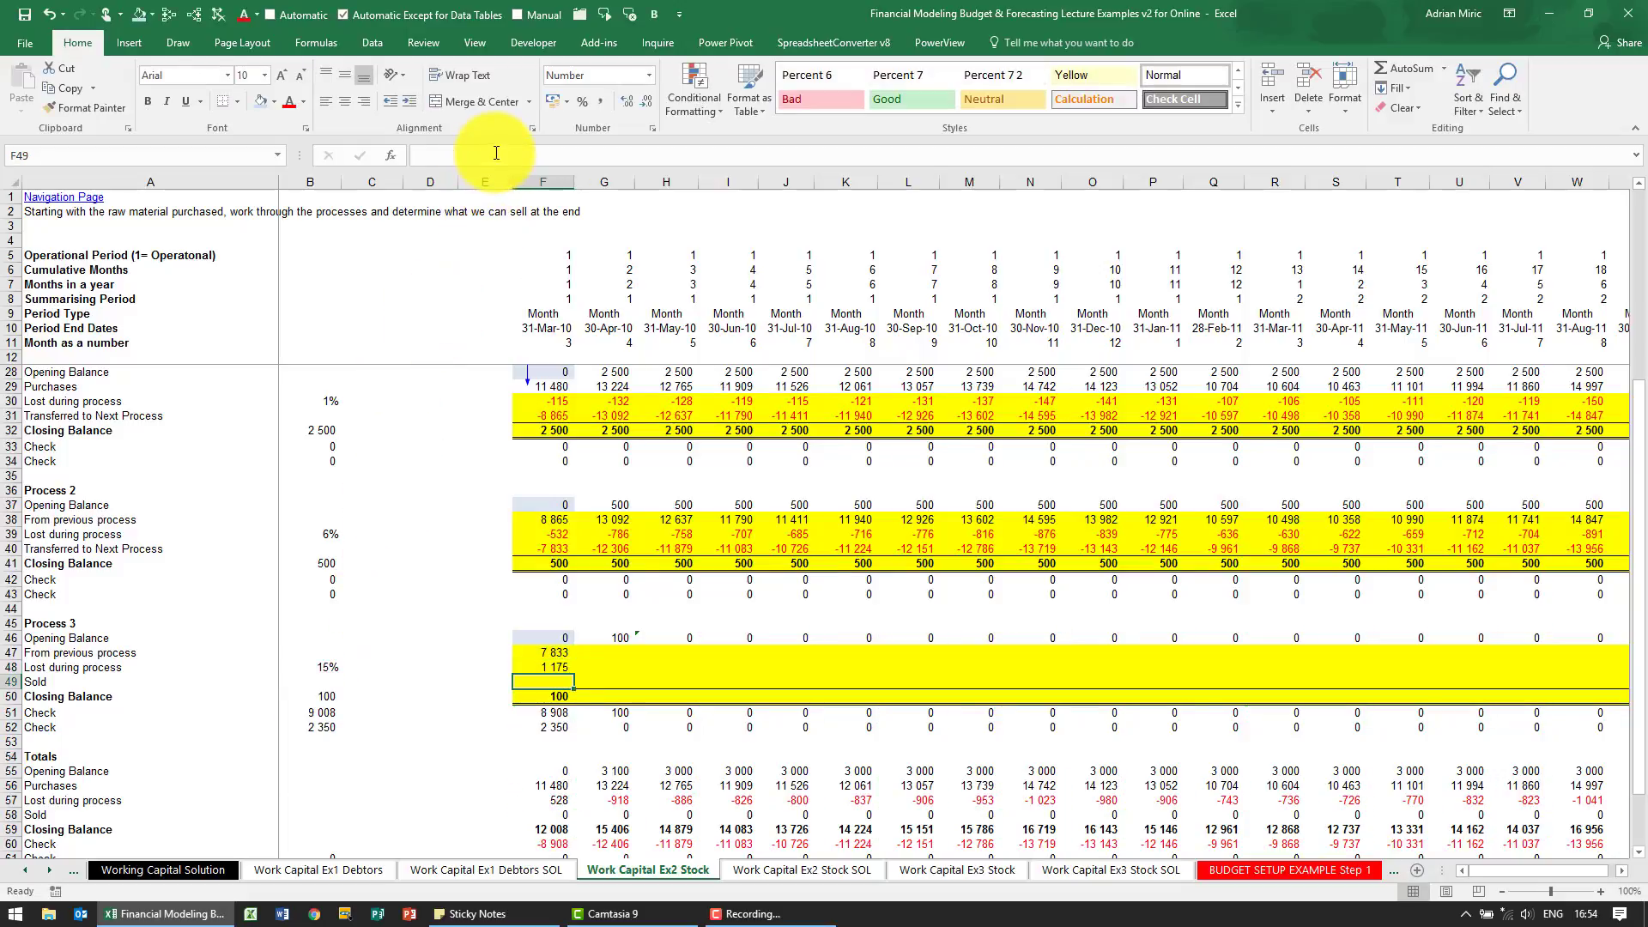
Make the Process 3 loss in F48 negative by changing its formula to =-F47*$B48
key("Up")
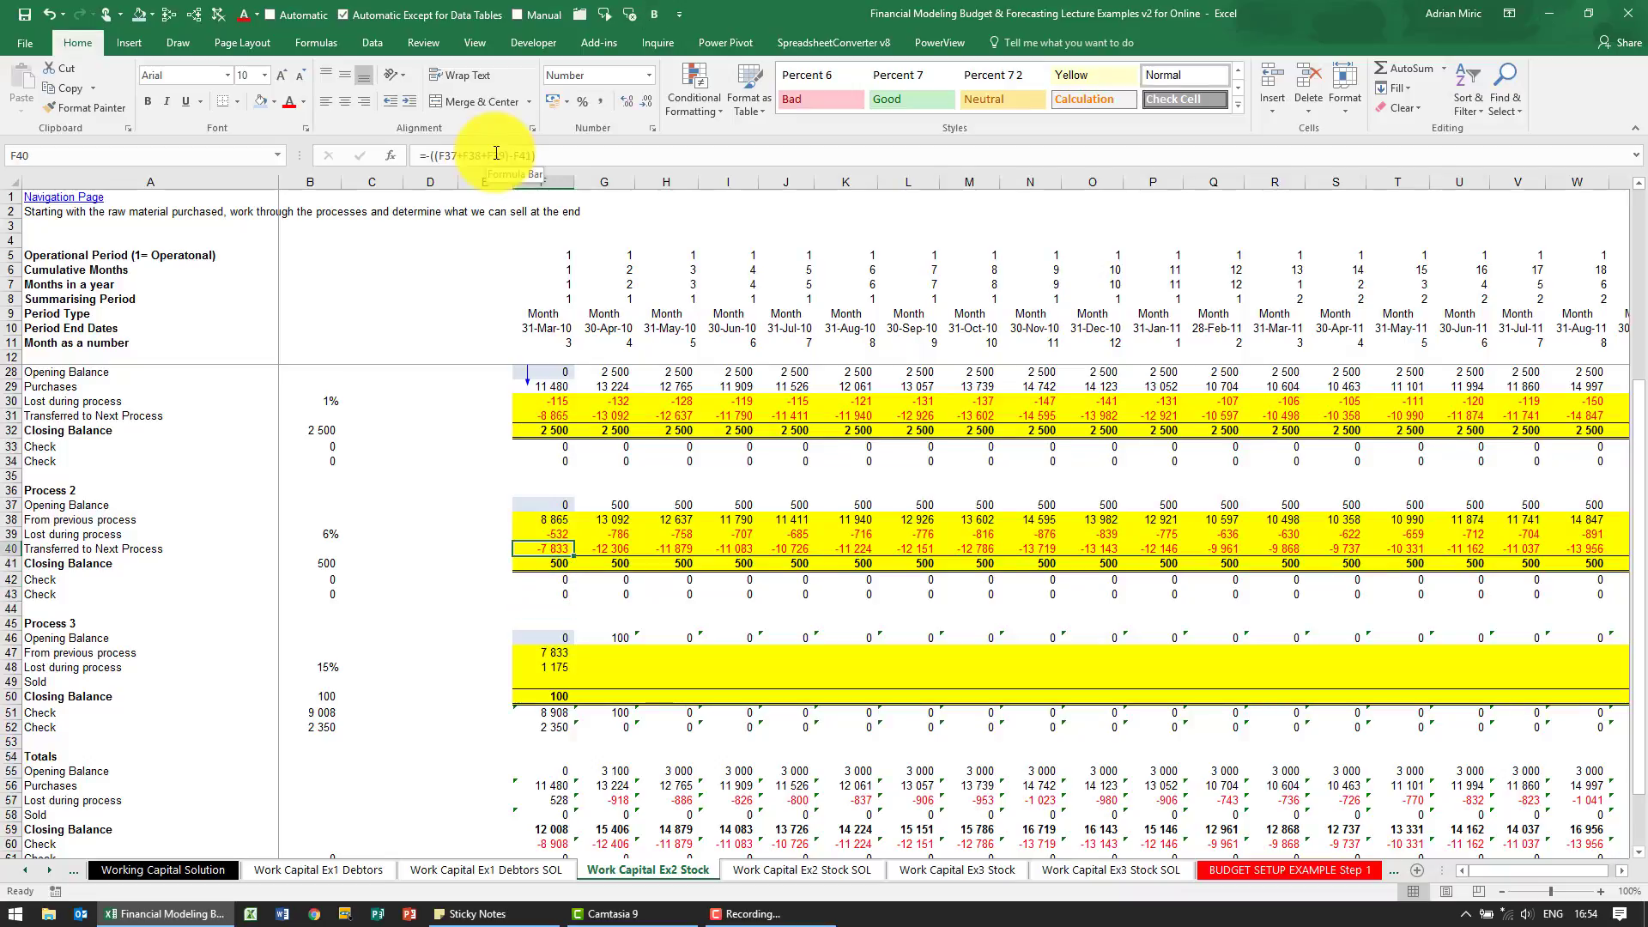
left_click(552, 666)
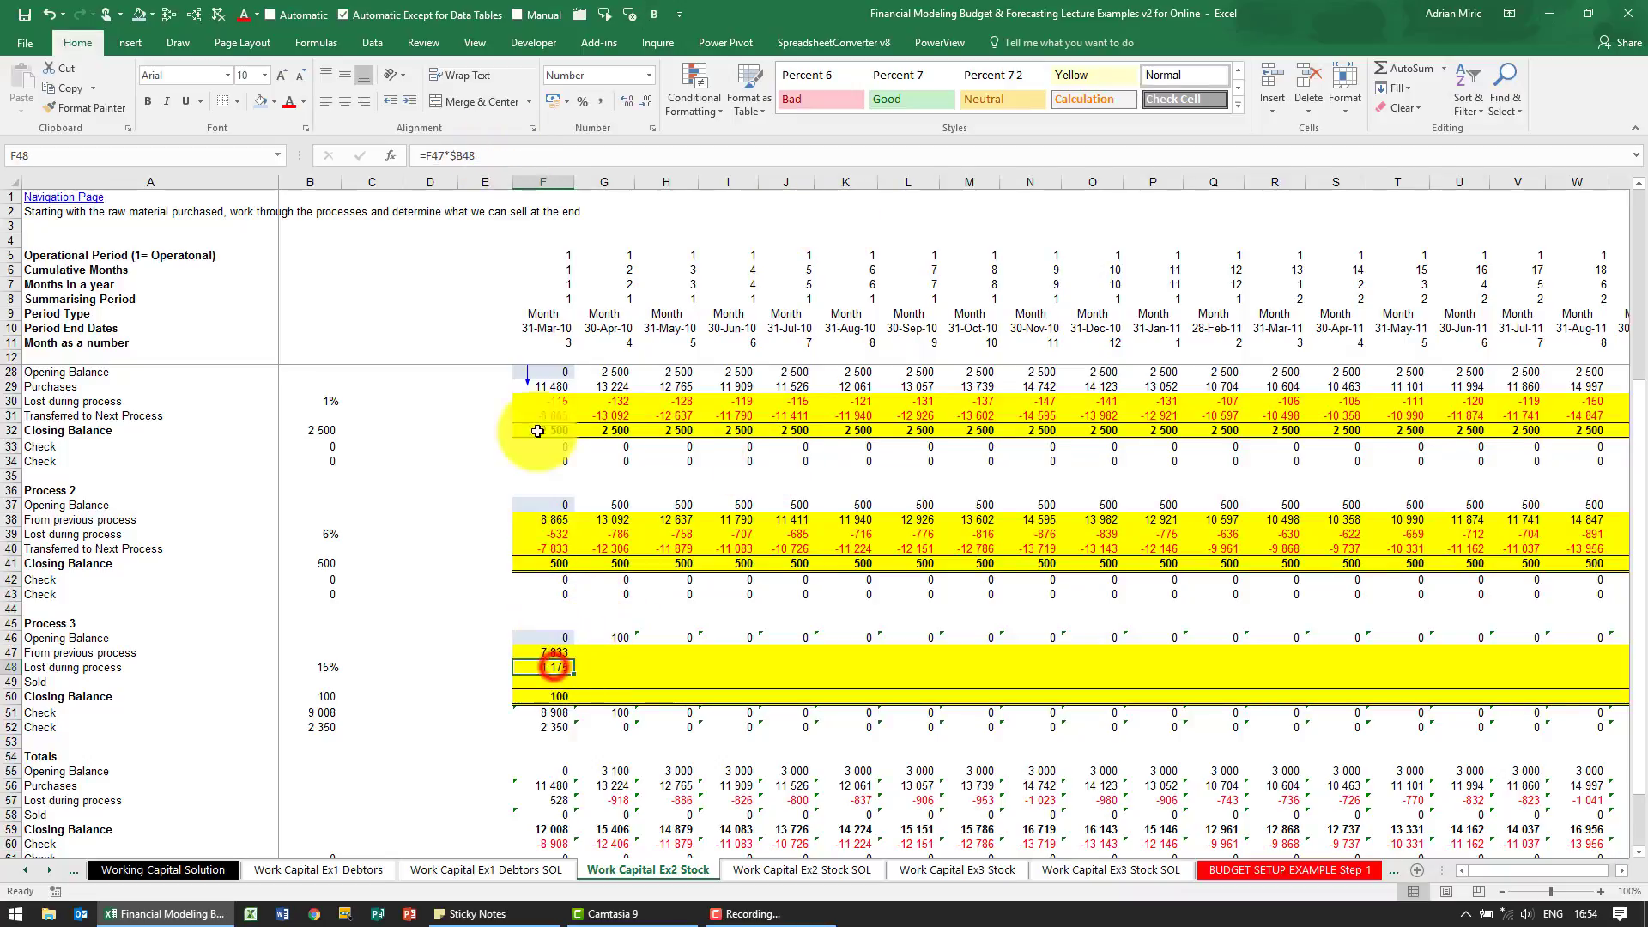
left_click(430, 155)
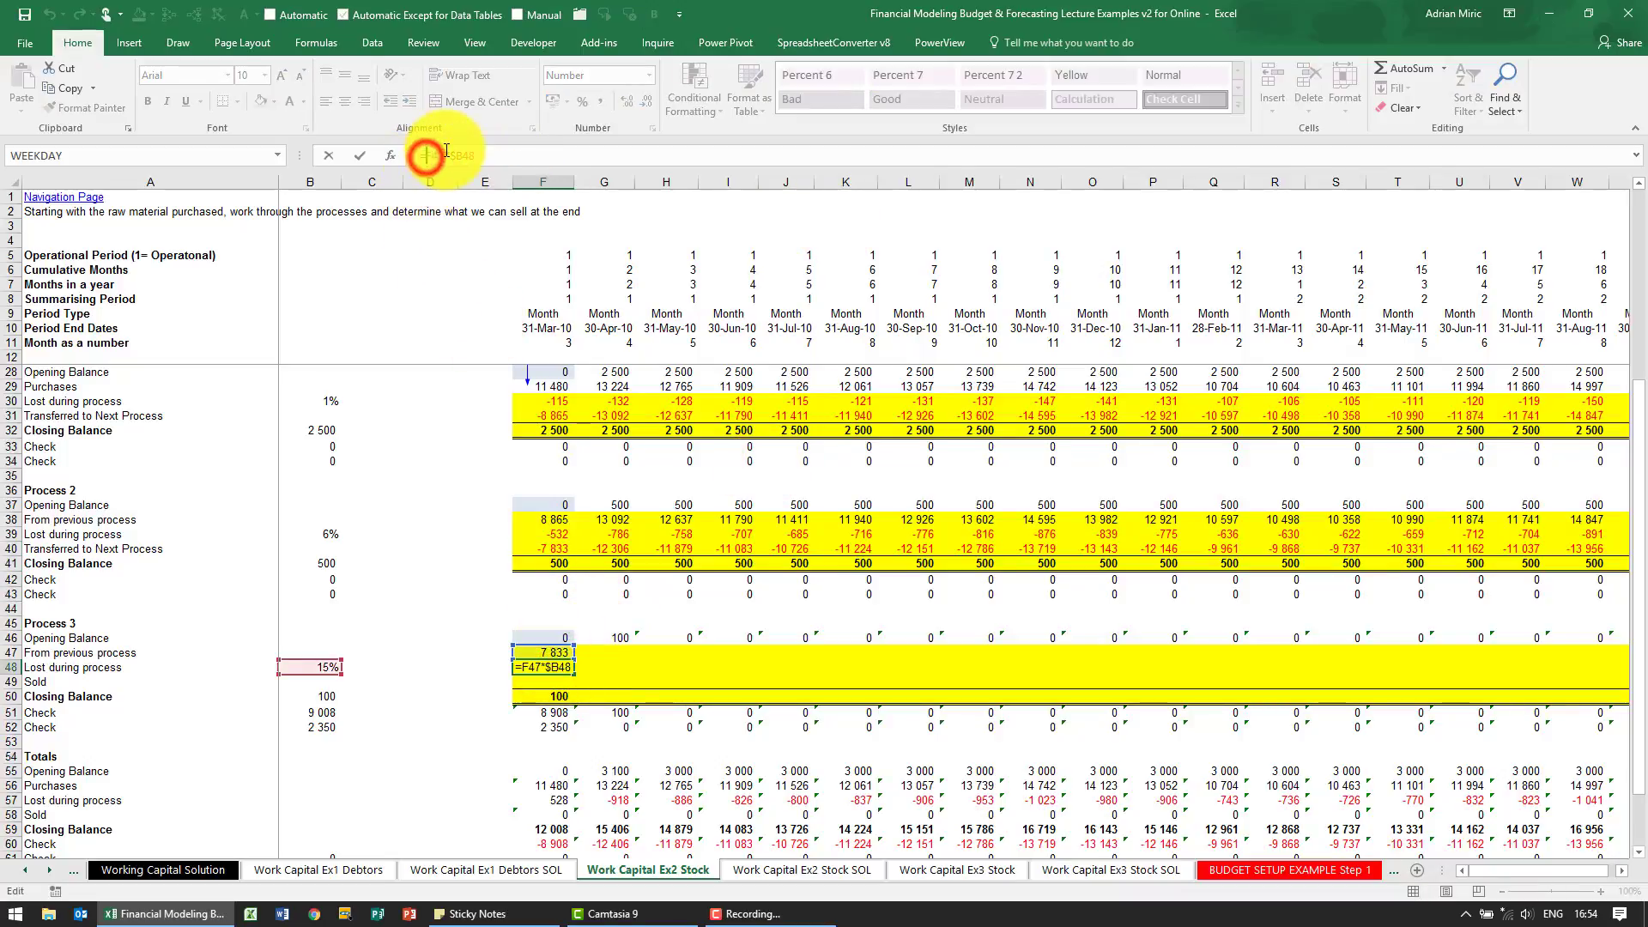
type("-")
key("Return")
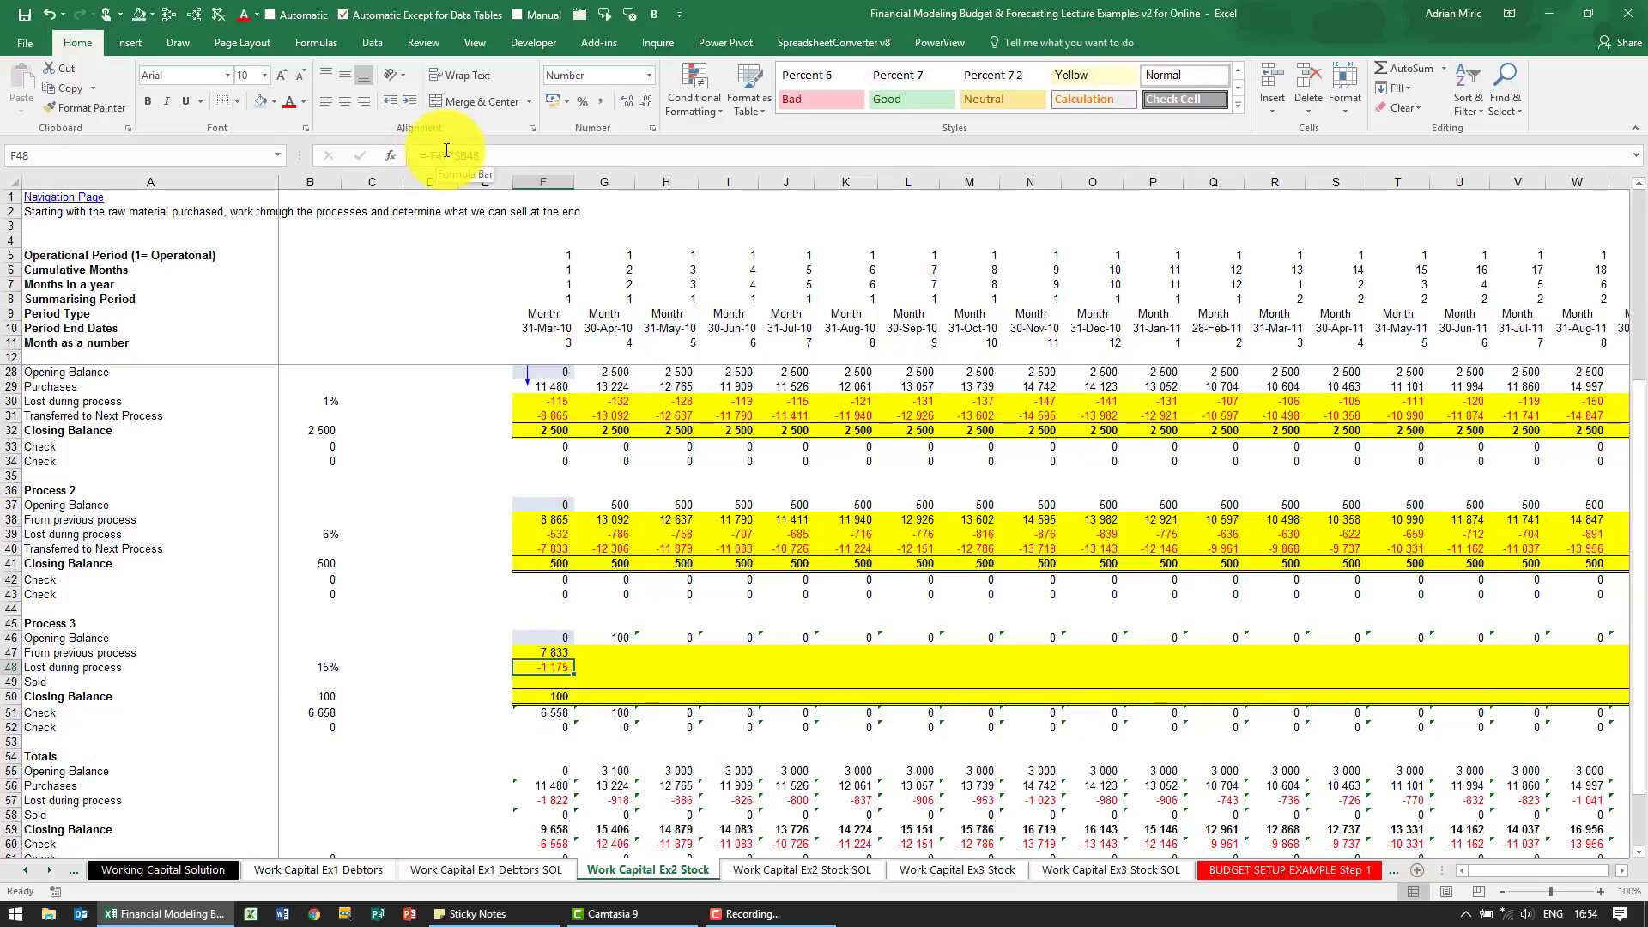
Copy the Process 2 transfer formula from F40 into the Sold cell F49 and check the sum of F46:F49 against the closing balance
left_click(557, 551)
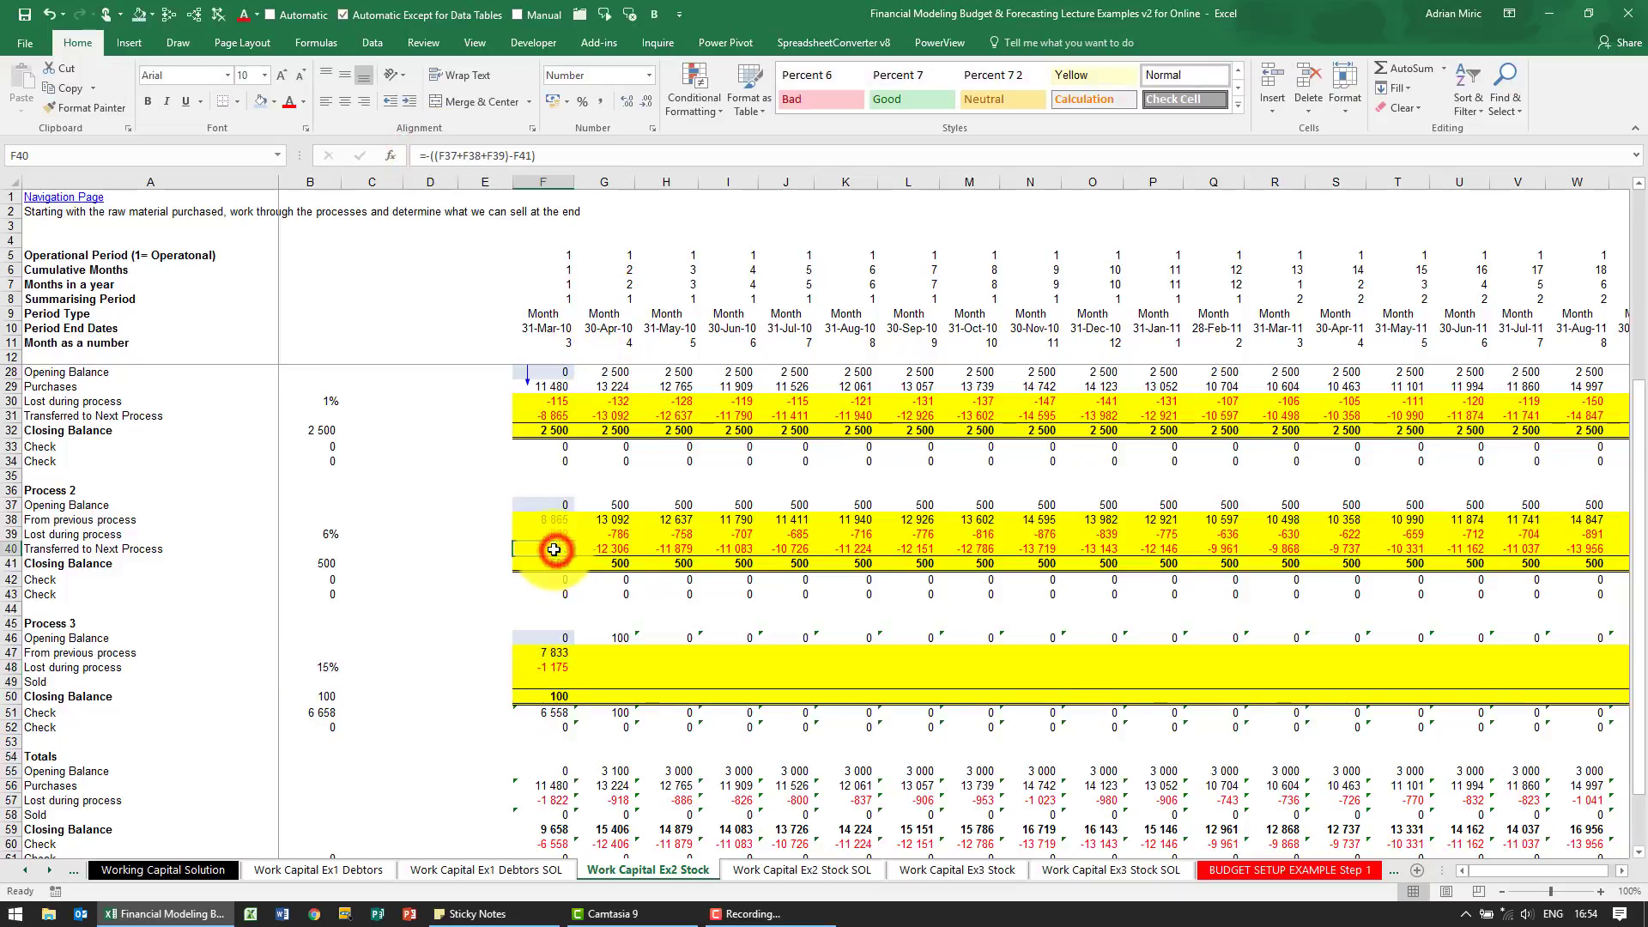
key("ctrl+c")
key("ctrl+v")
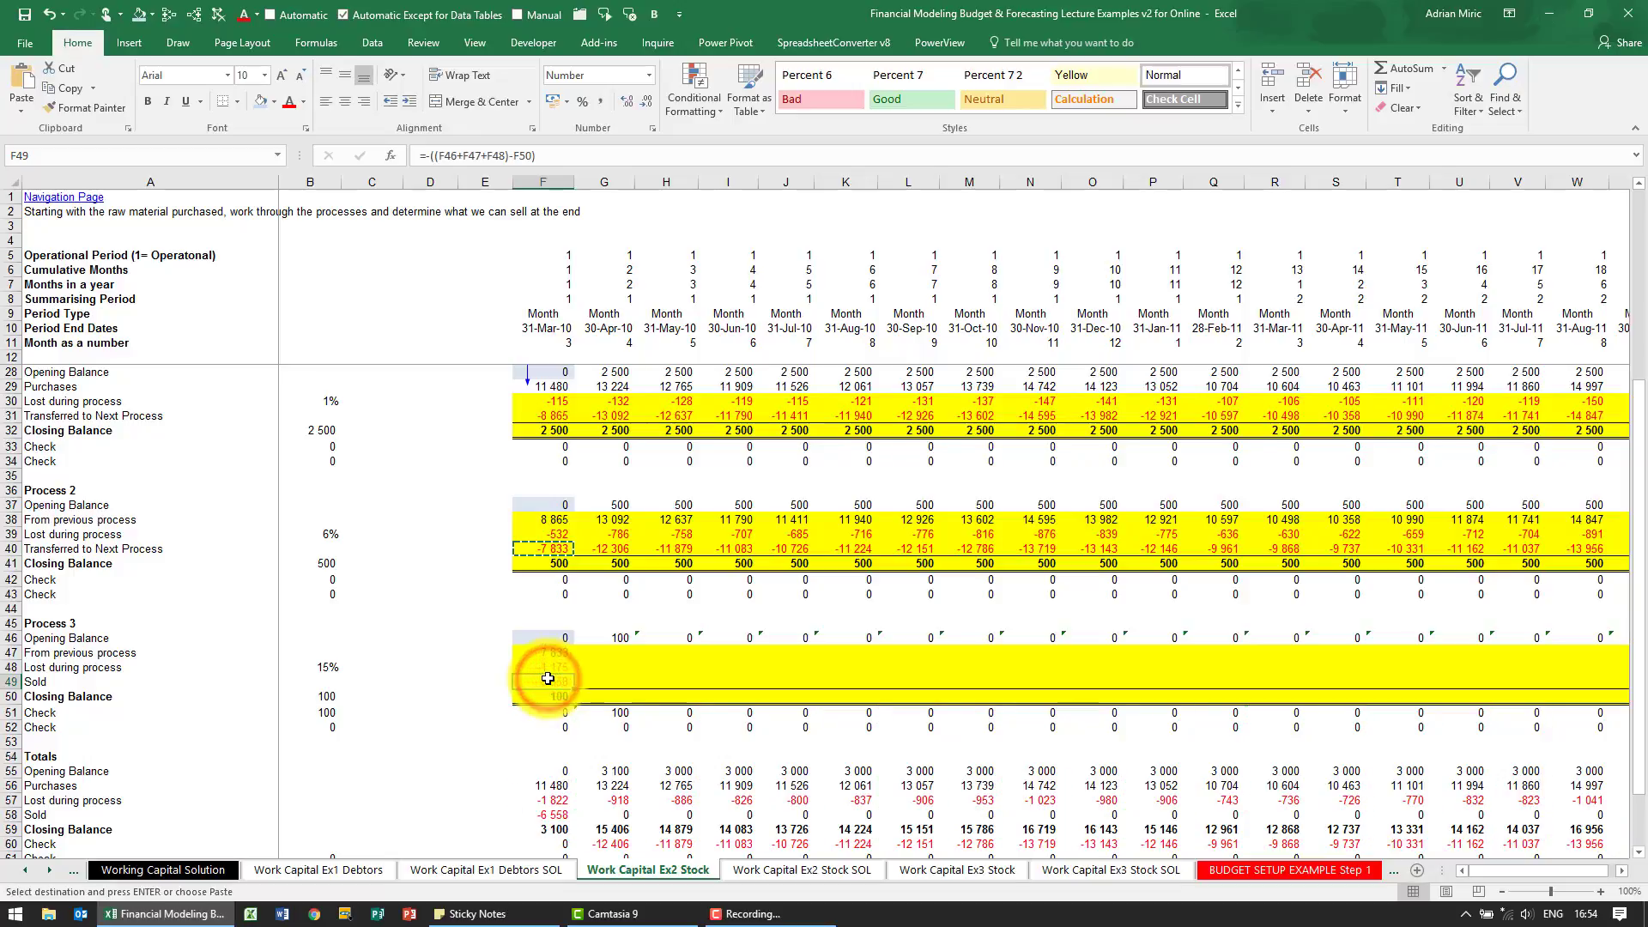
left_click_drag(556, 638, 553, 677)
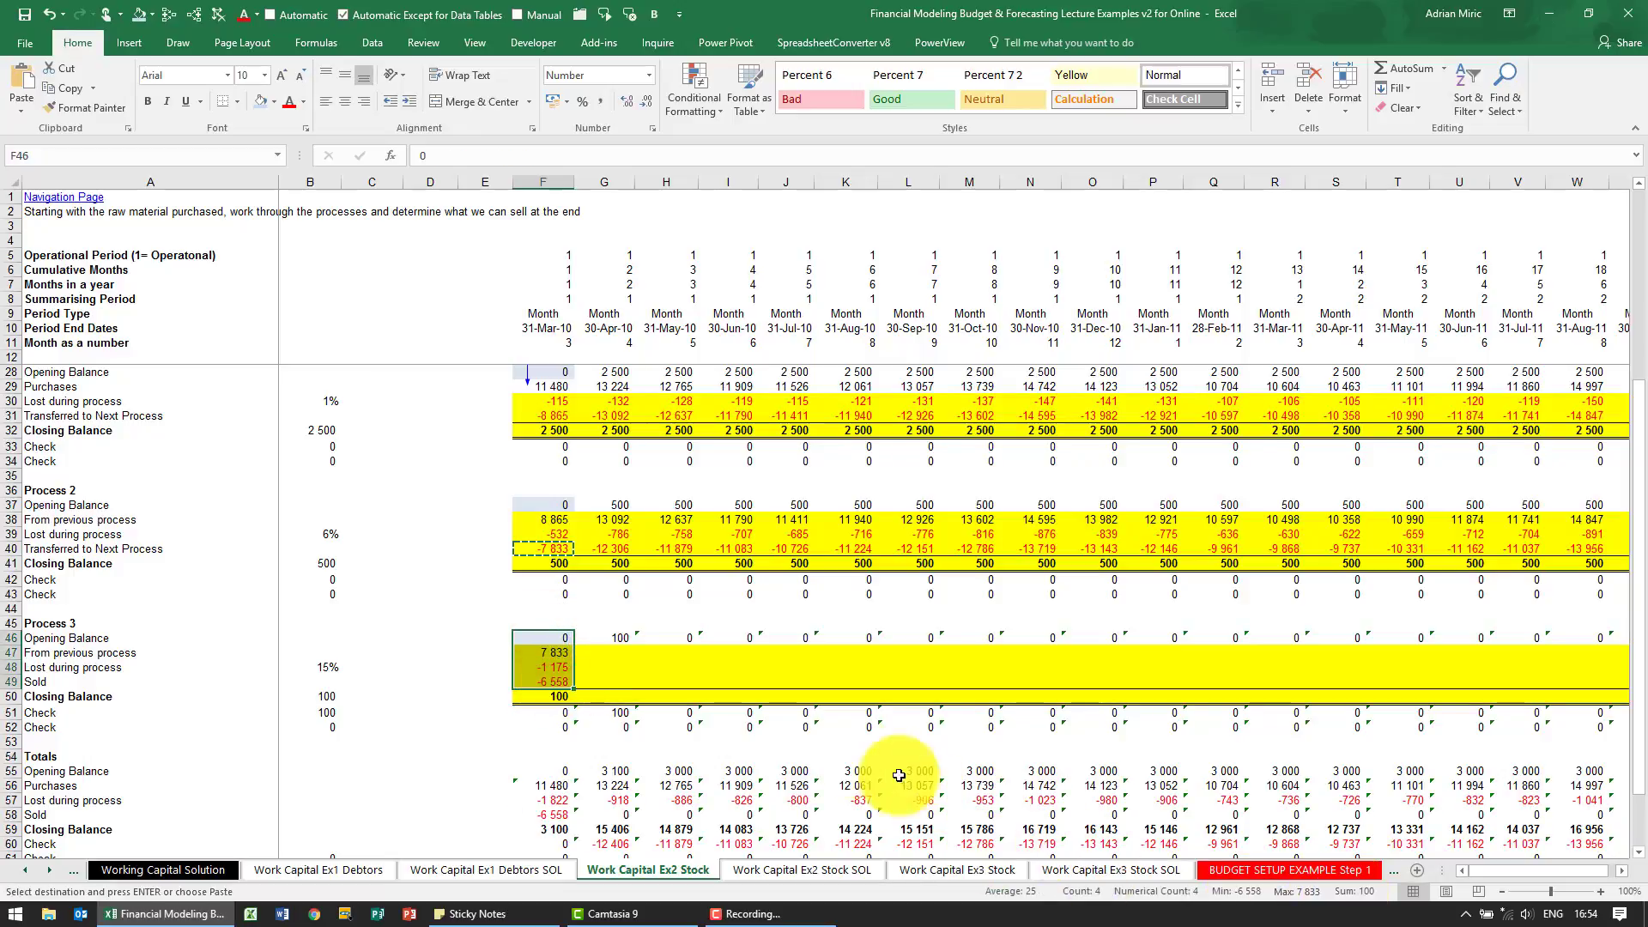
Copy the Process 3 formulas in F47:F50 across all four rows through column X and return to F47
left_click_drag(567, 653, 563, 682)
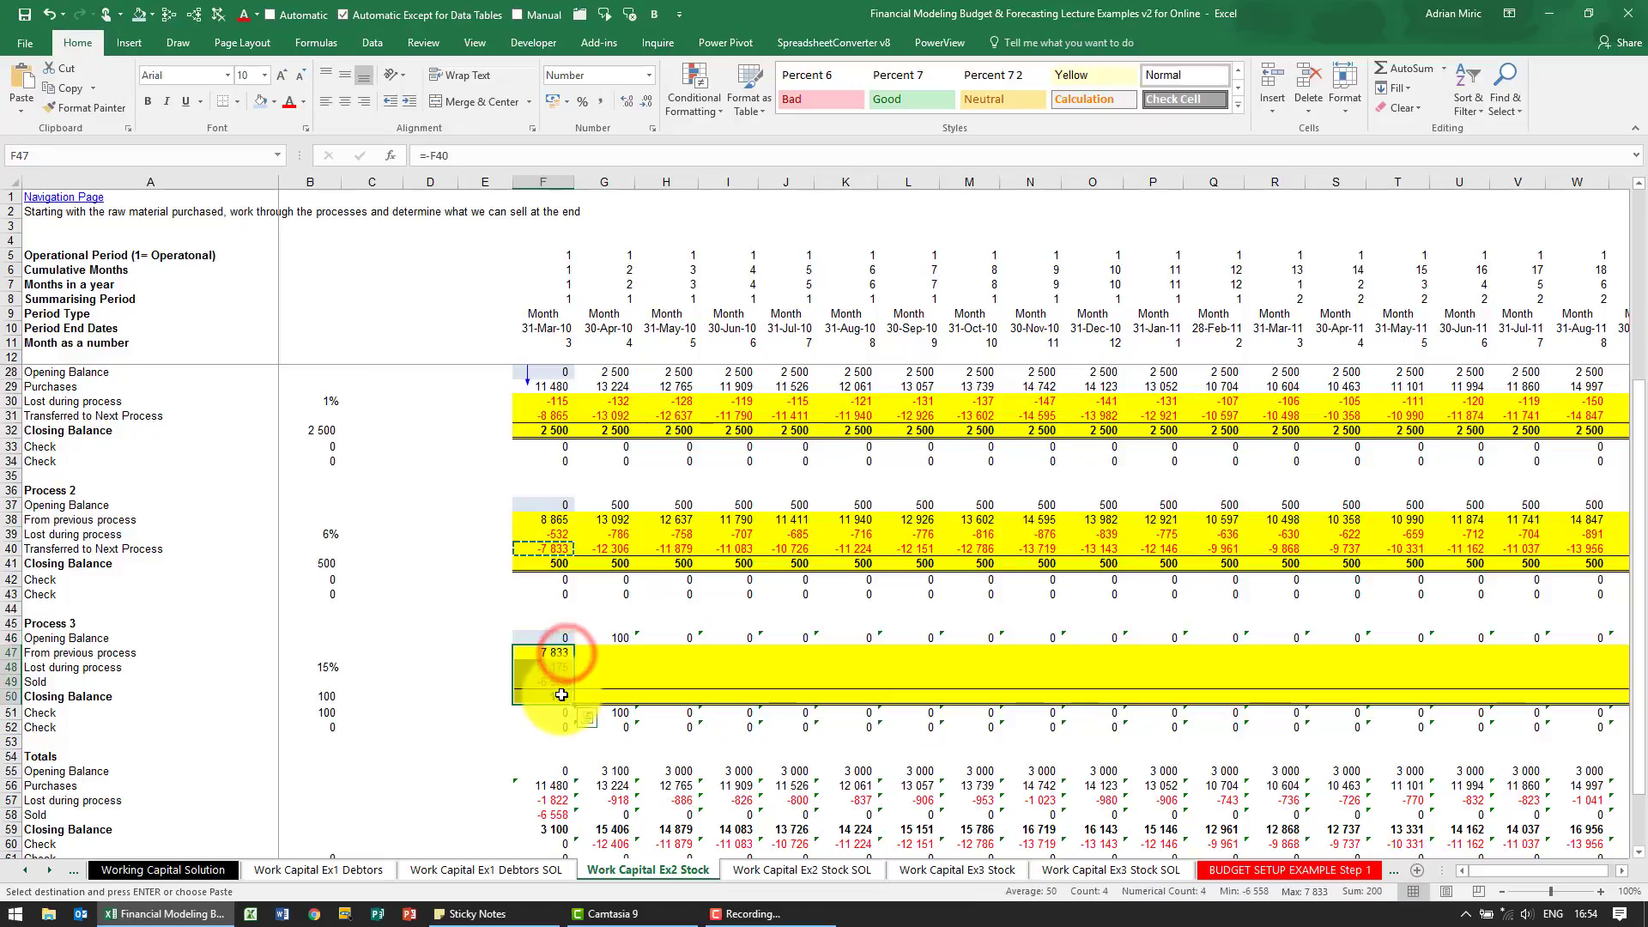
key("ctrl+Right")
key("Down")
key("ctrl+shift+Left")
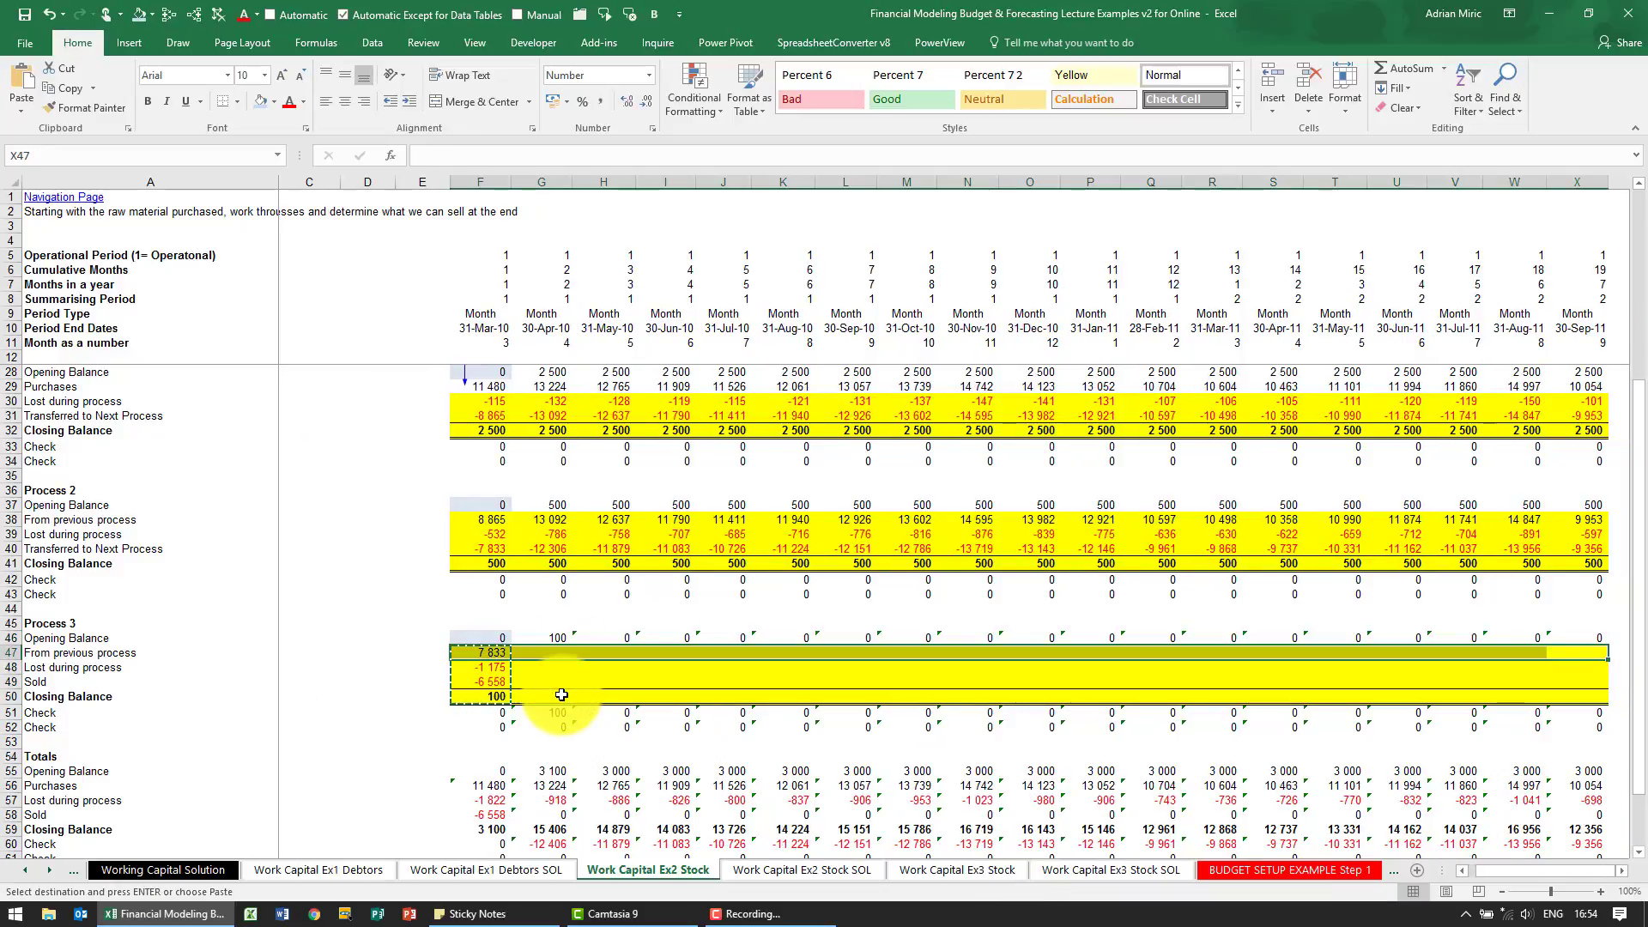
key("ctrl+v")
key("ctrl+Left")
key("ctrl+Left")
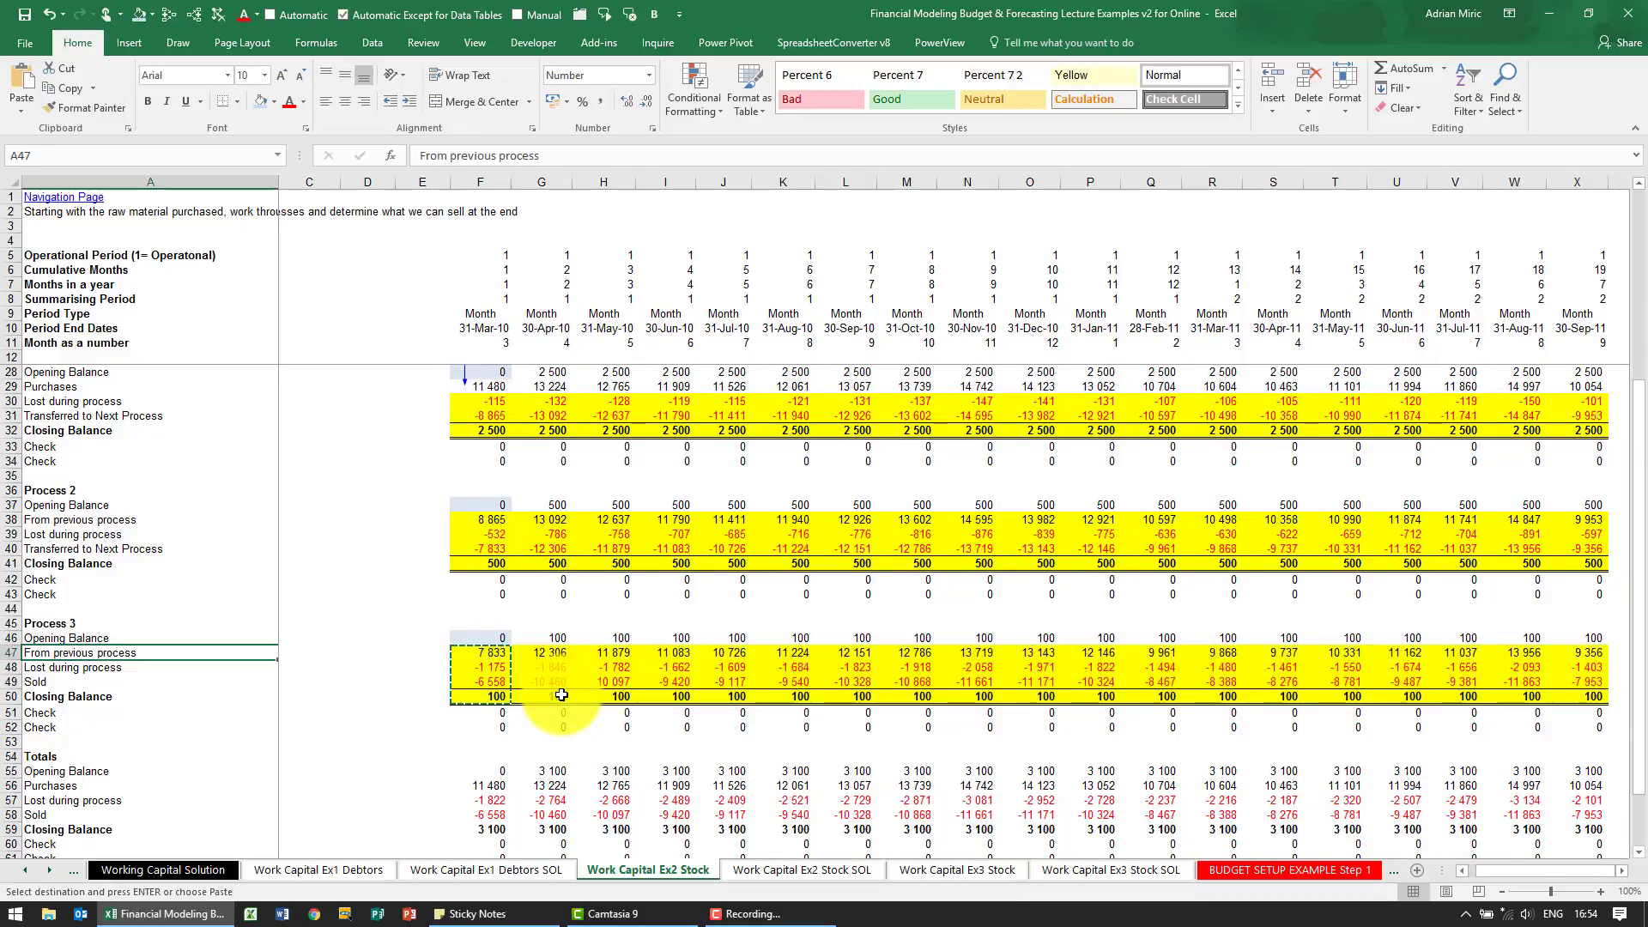
key("Right")
key("Right")
key("Right")
key("Right")
key("Right")
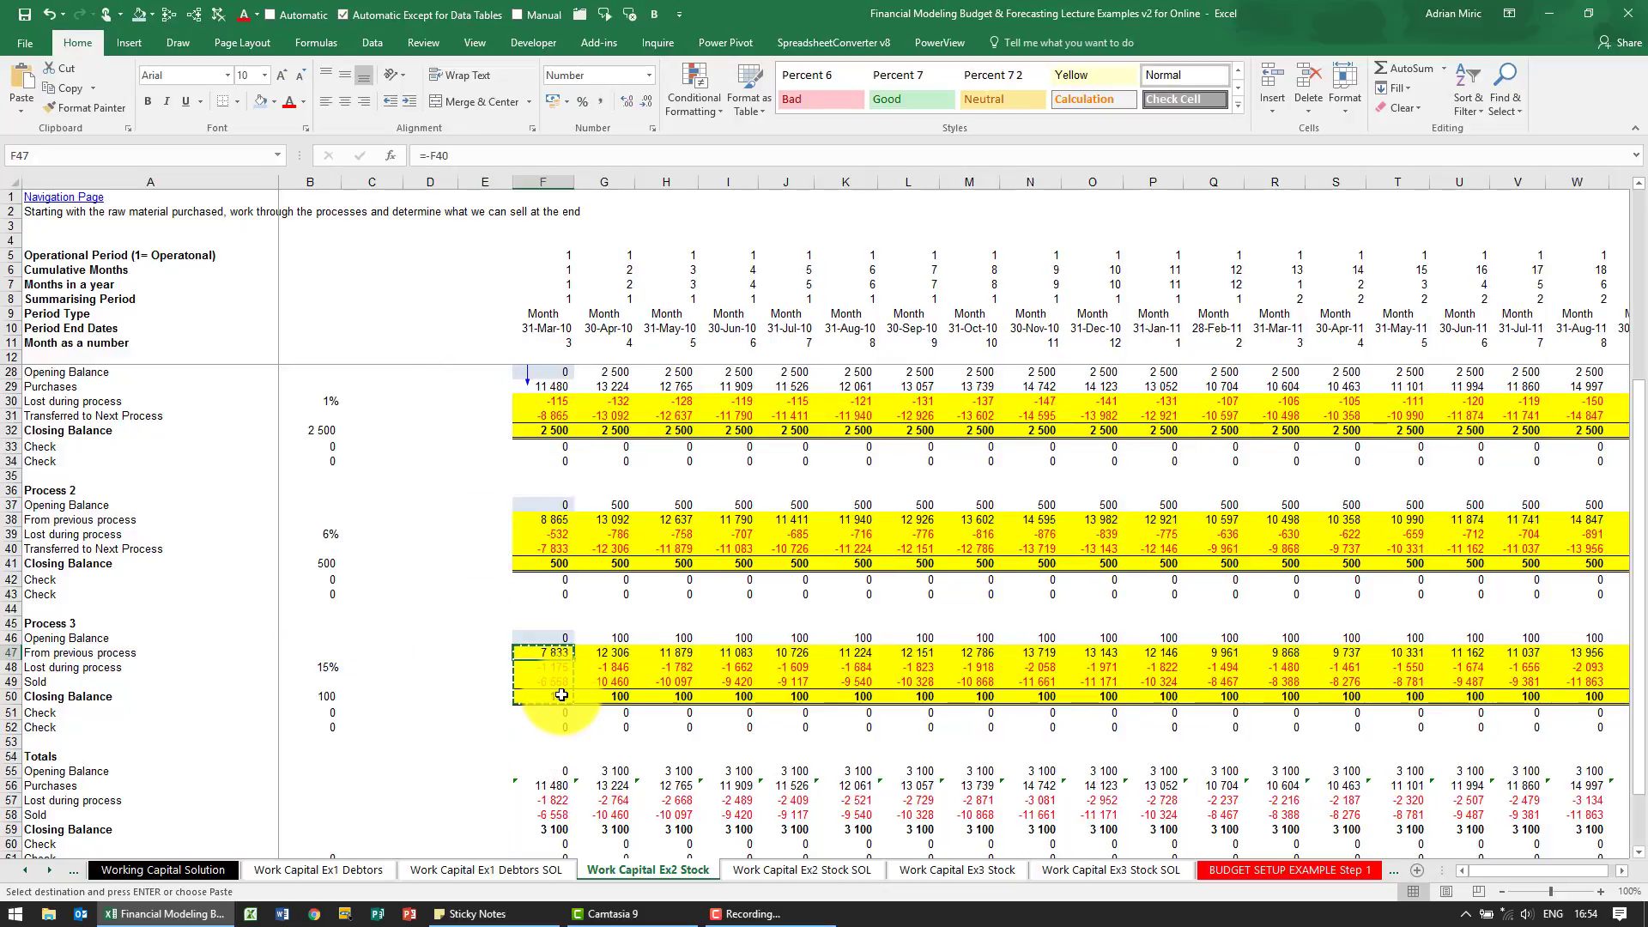
Trace the precedents of the first-month total Purchases in F56 back to the Process 1 purchases
scroll(593, 693, "down", 2)
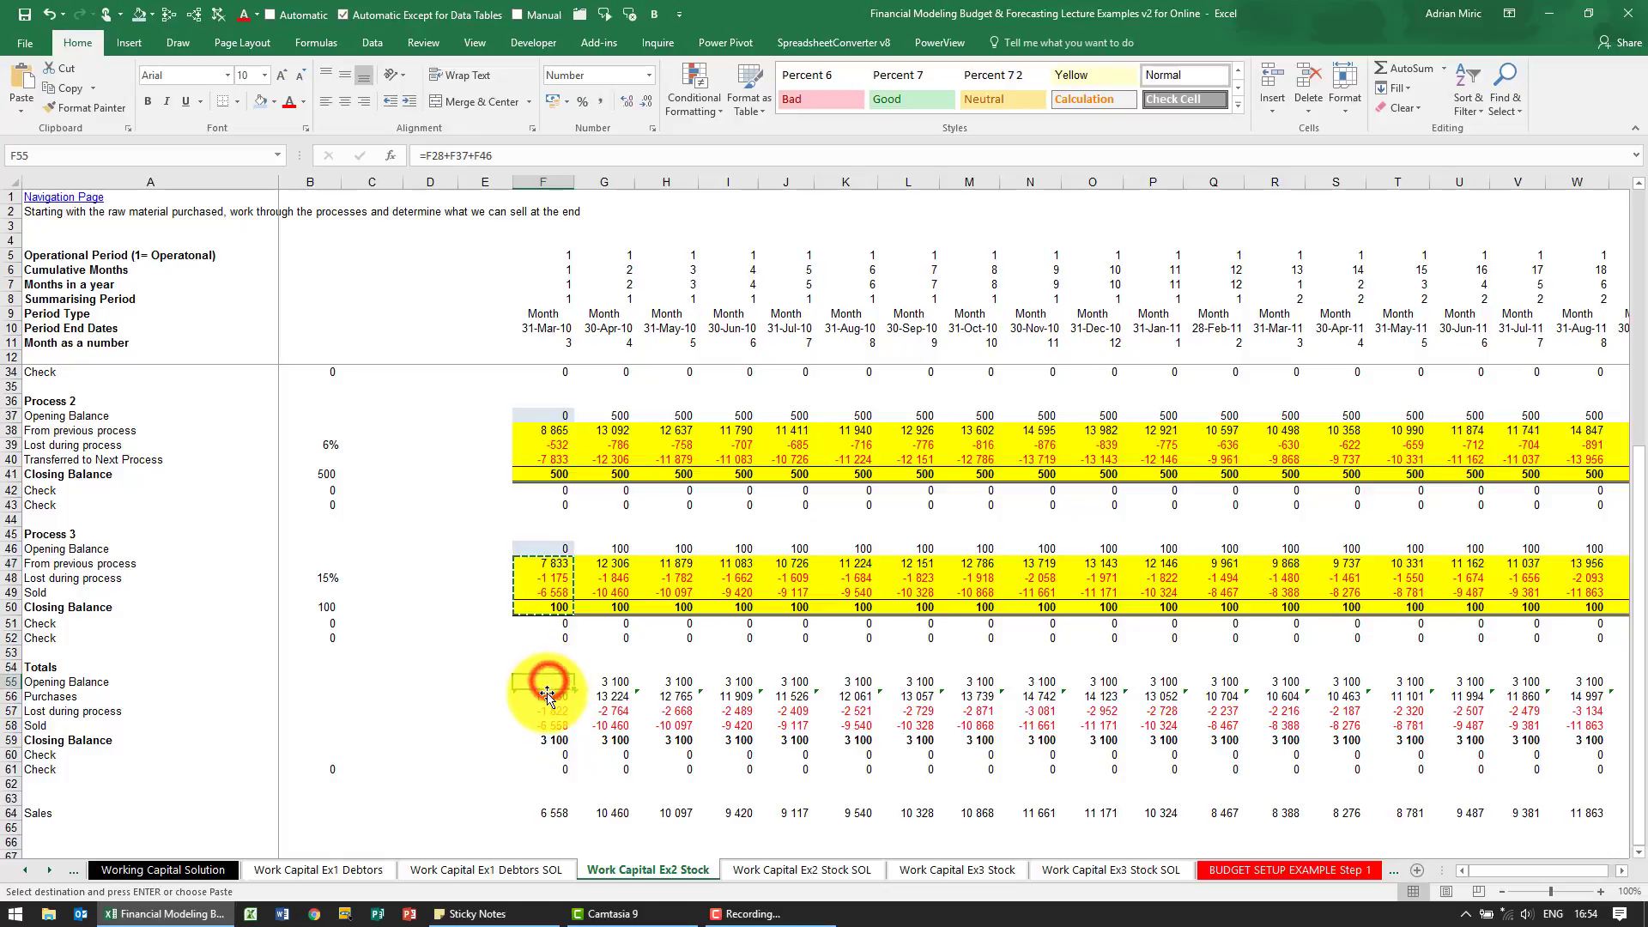
left_click(547, 694)
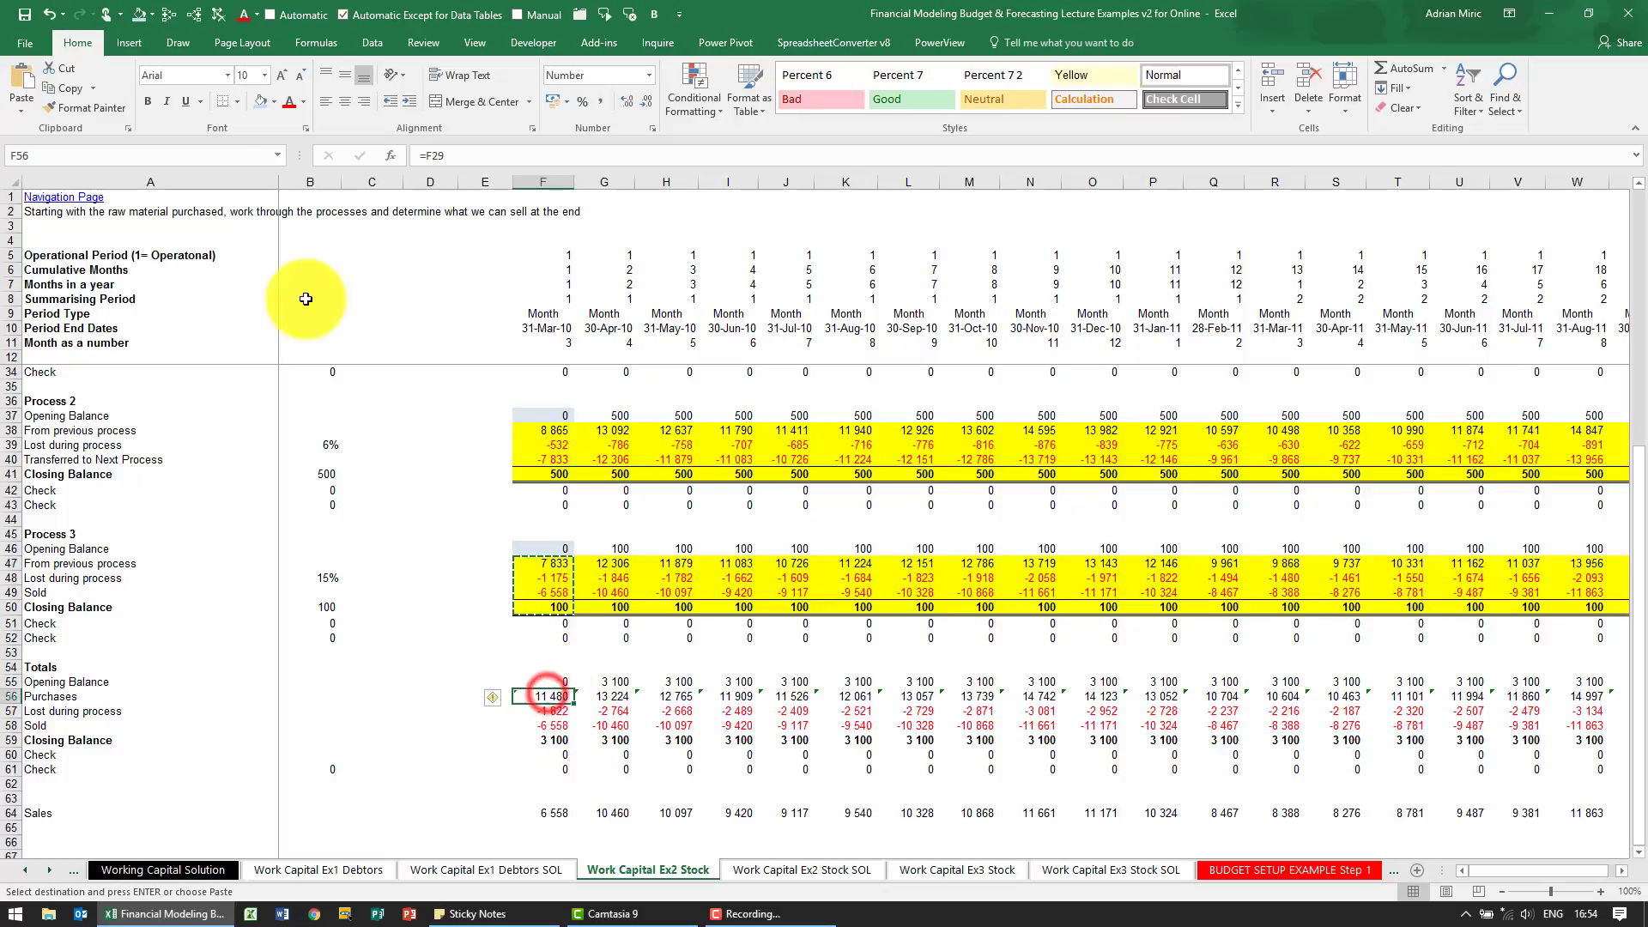
left_click(168, 17)
scroll(802, 589, "up", 7)
scroll(673, 554, "down", 7)
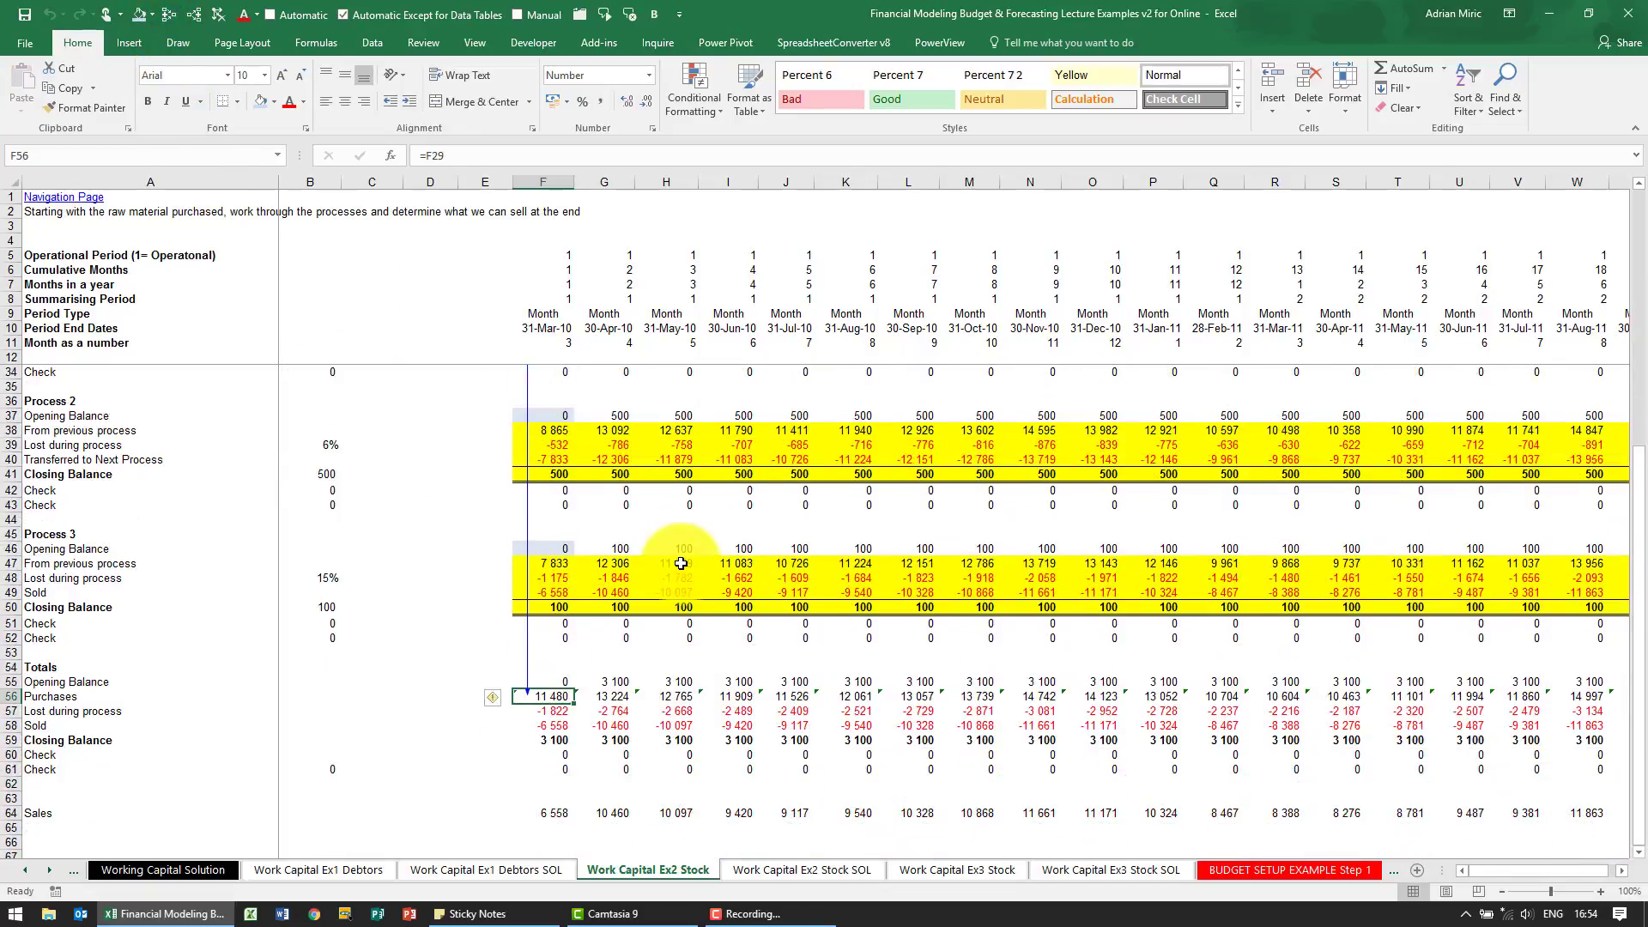
Clear the tracer arrows and trace the precedents of the total Lost during process in F57 through the three processes
scroll(680, 563, "down", 1)
left_click(557, 669)
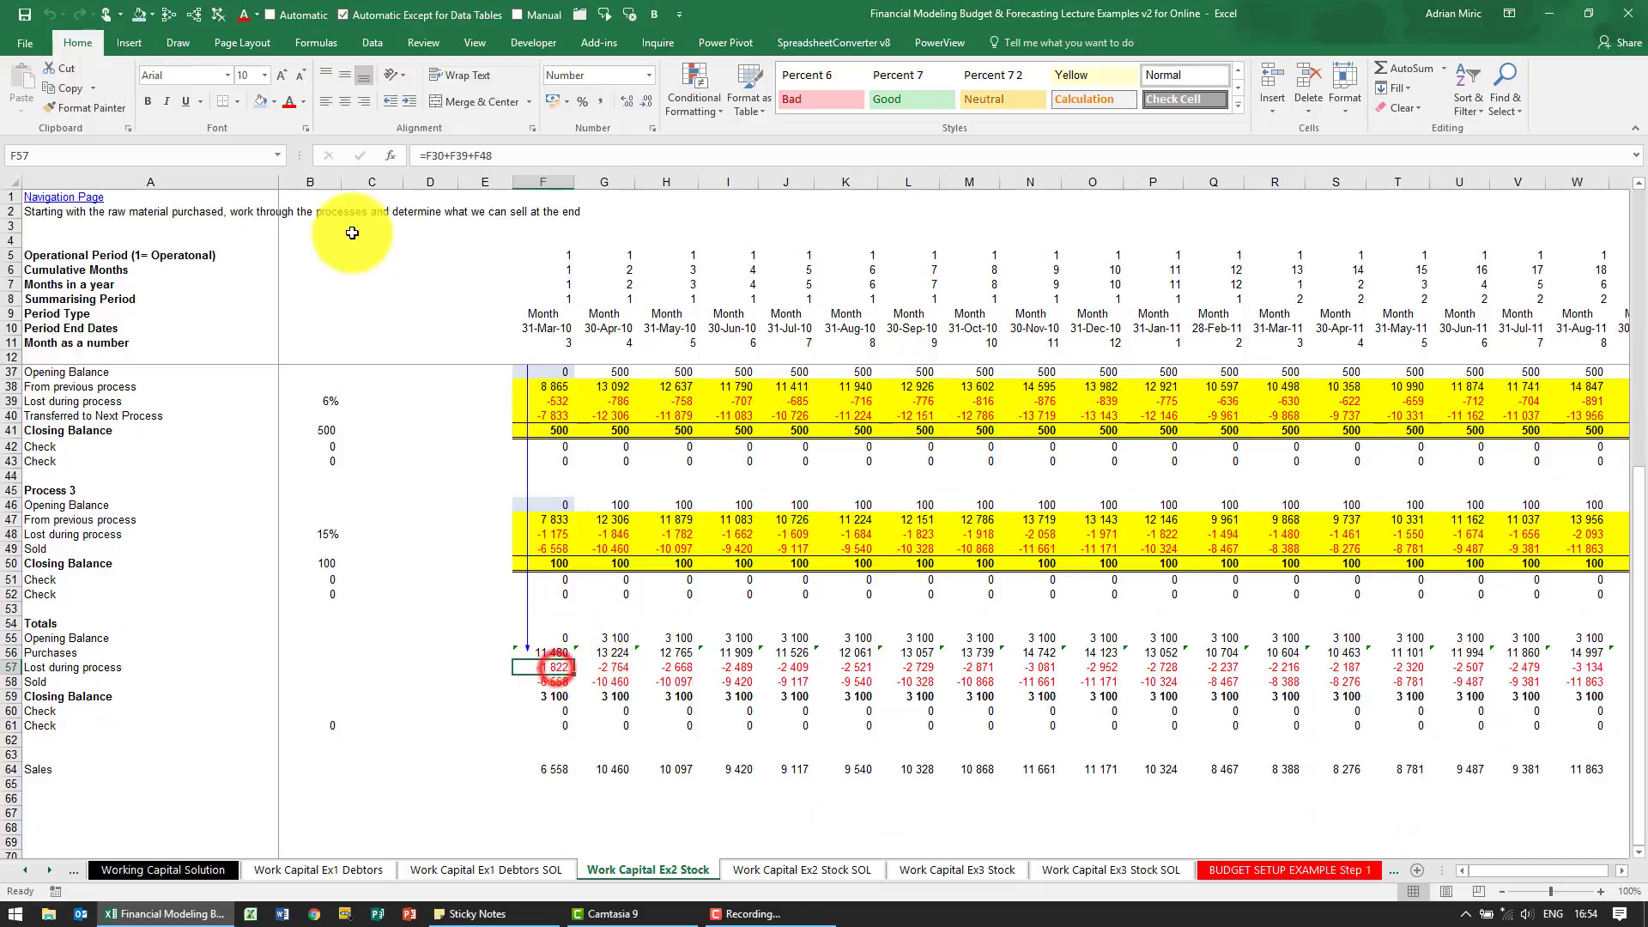
left_click(218, 14)
left_click(168, 14)
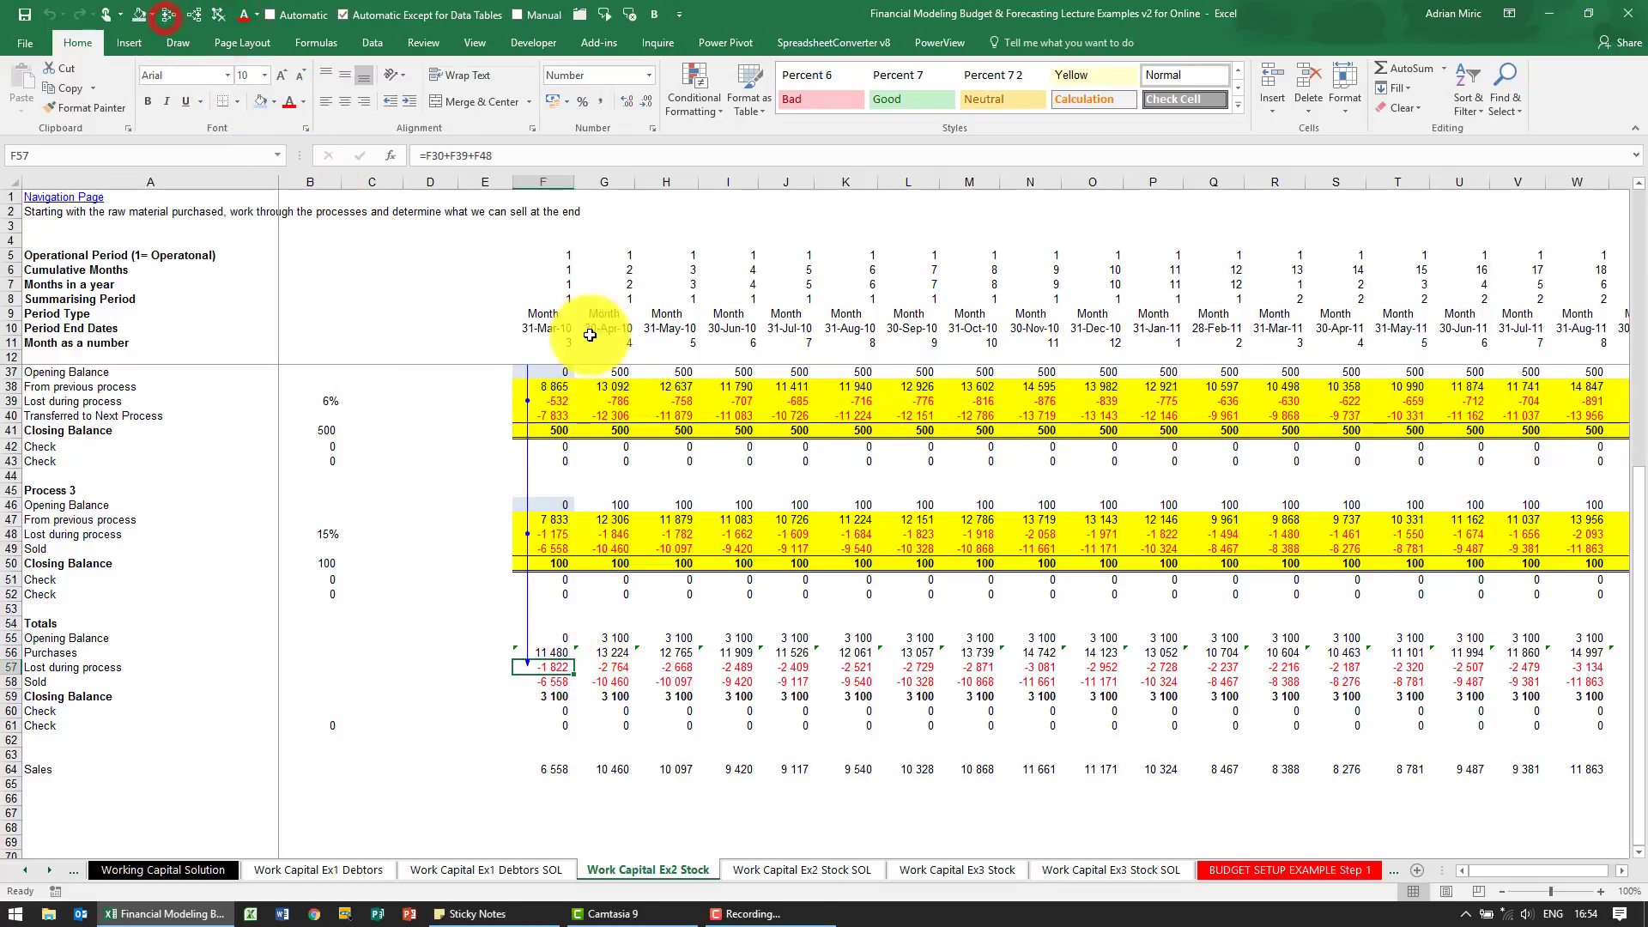
scroll(630, 445, "up", 3)
scroll(630, 445, "down", 2)
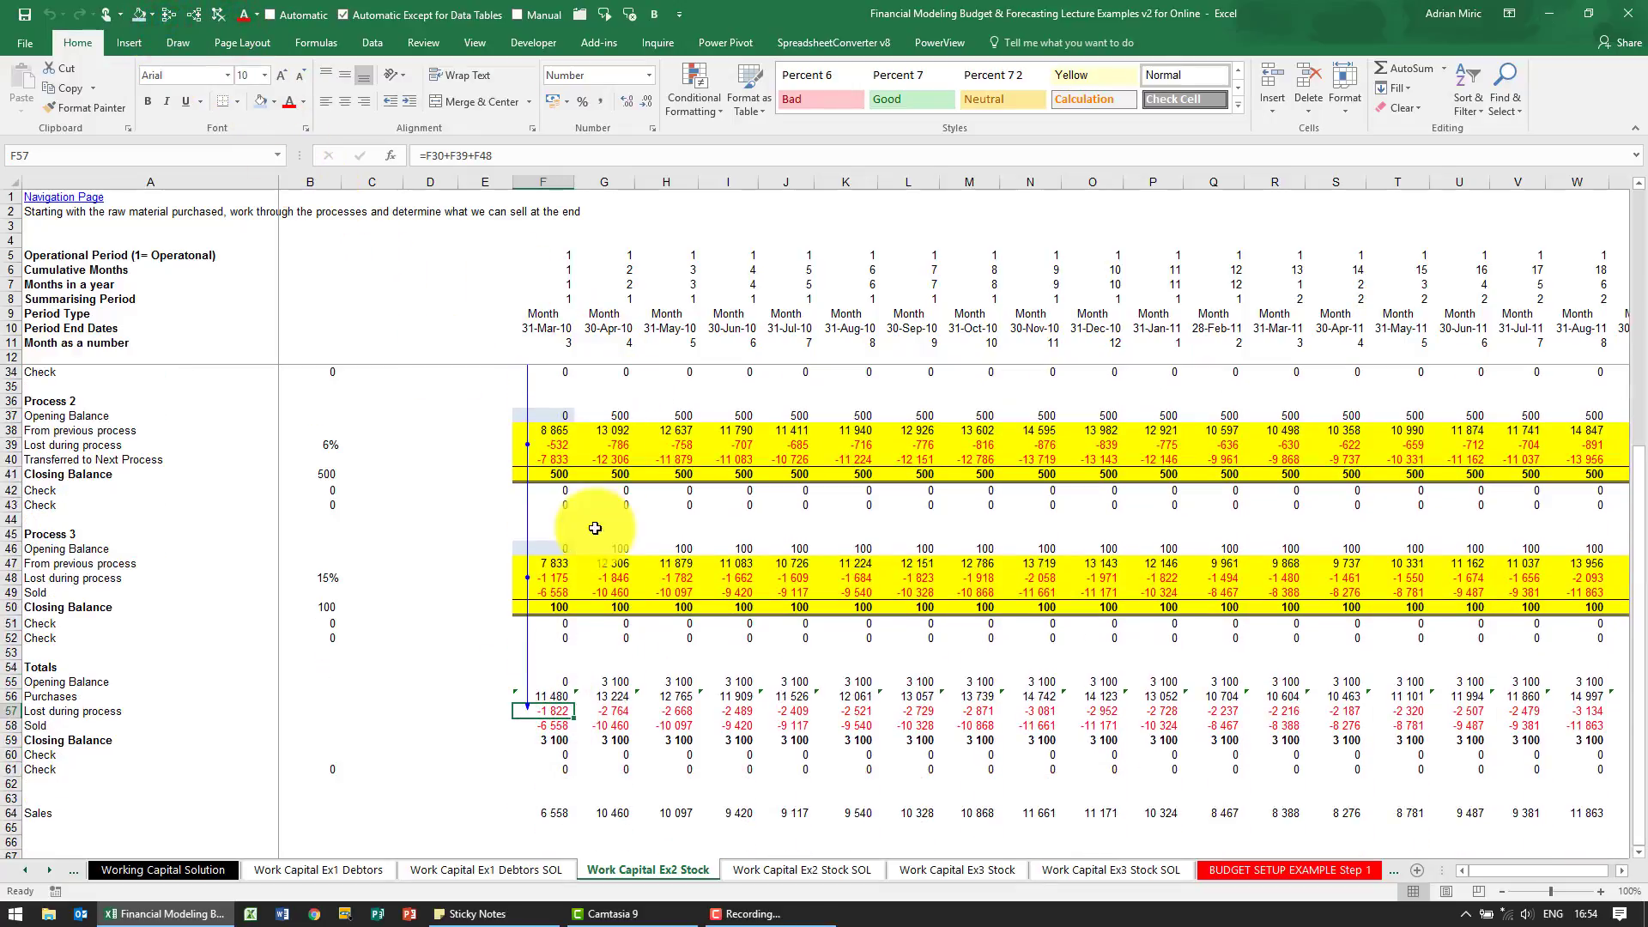
Clear the tracer arrows and trace the precedents of the total Sold figure in F58
left_click(563, 725)
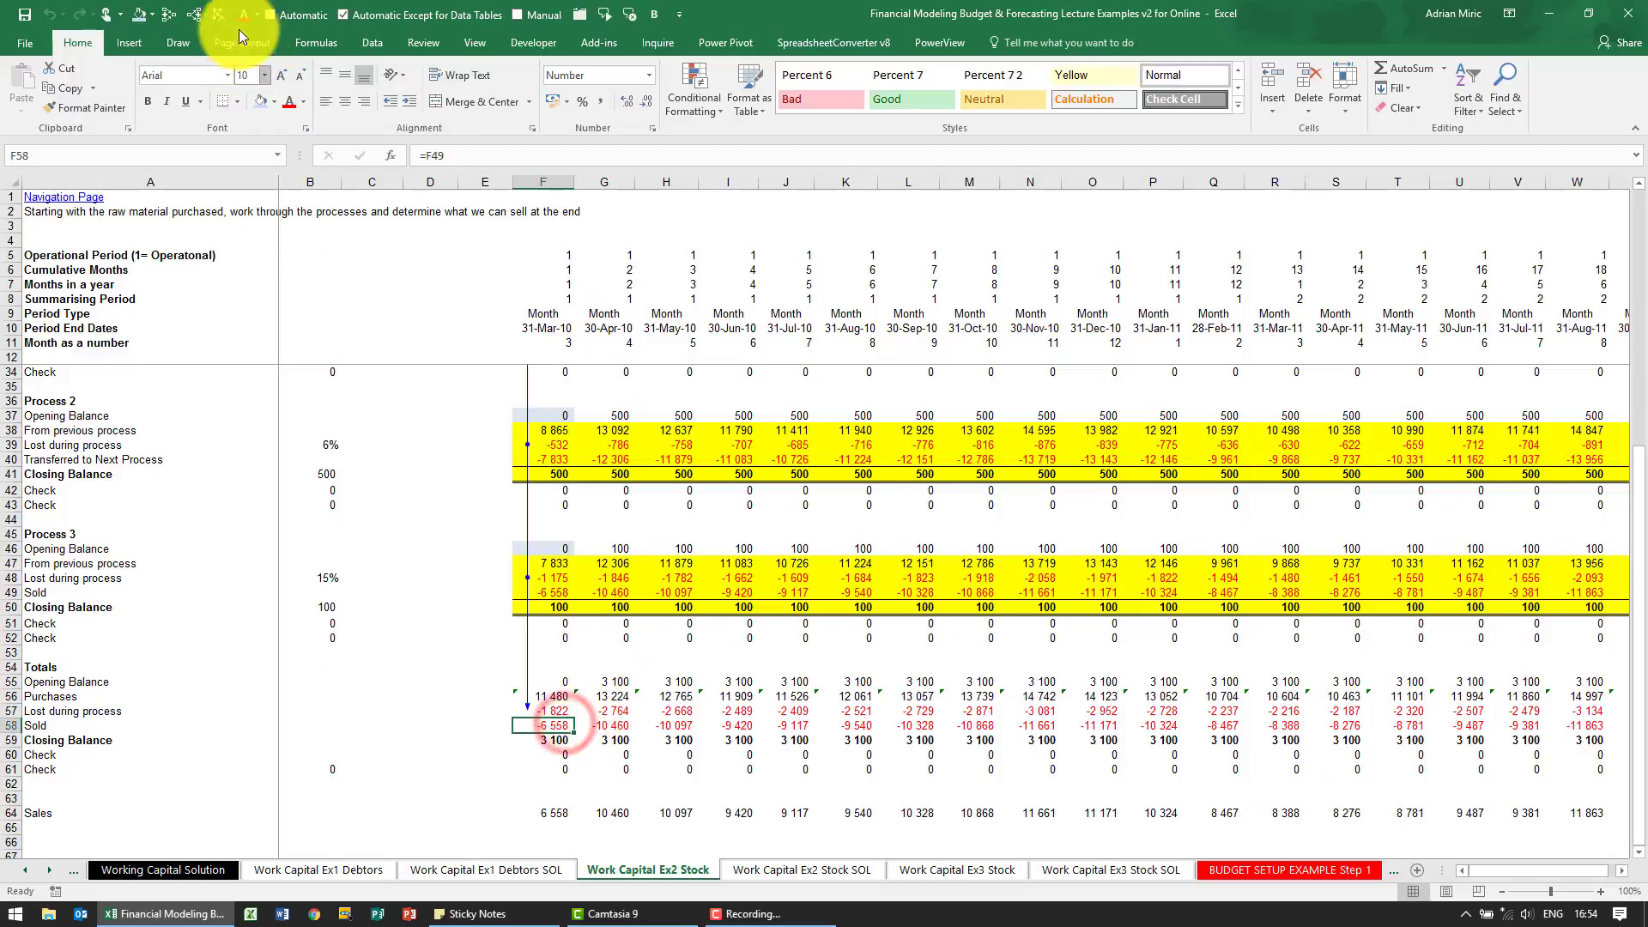
left_click(220, 15)
left_click(177, 15)
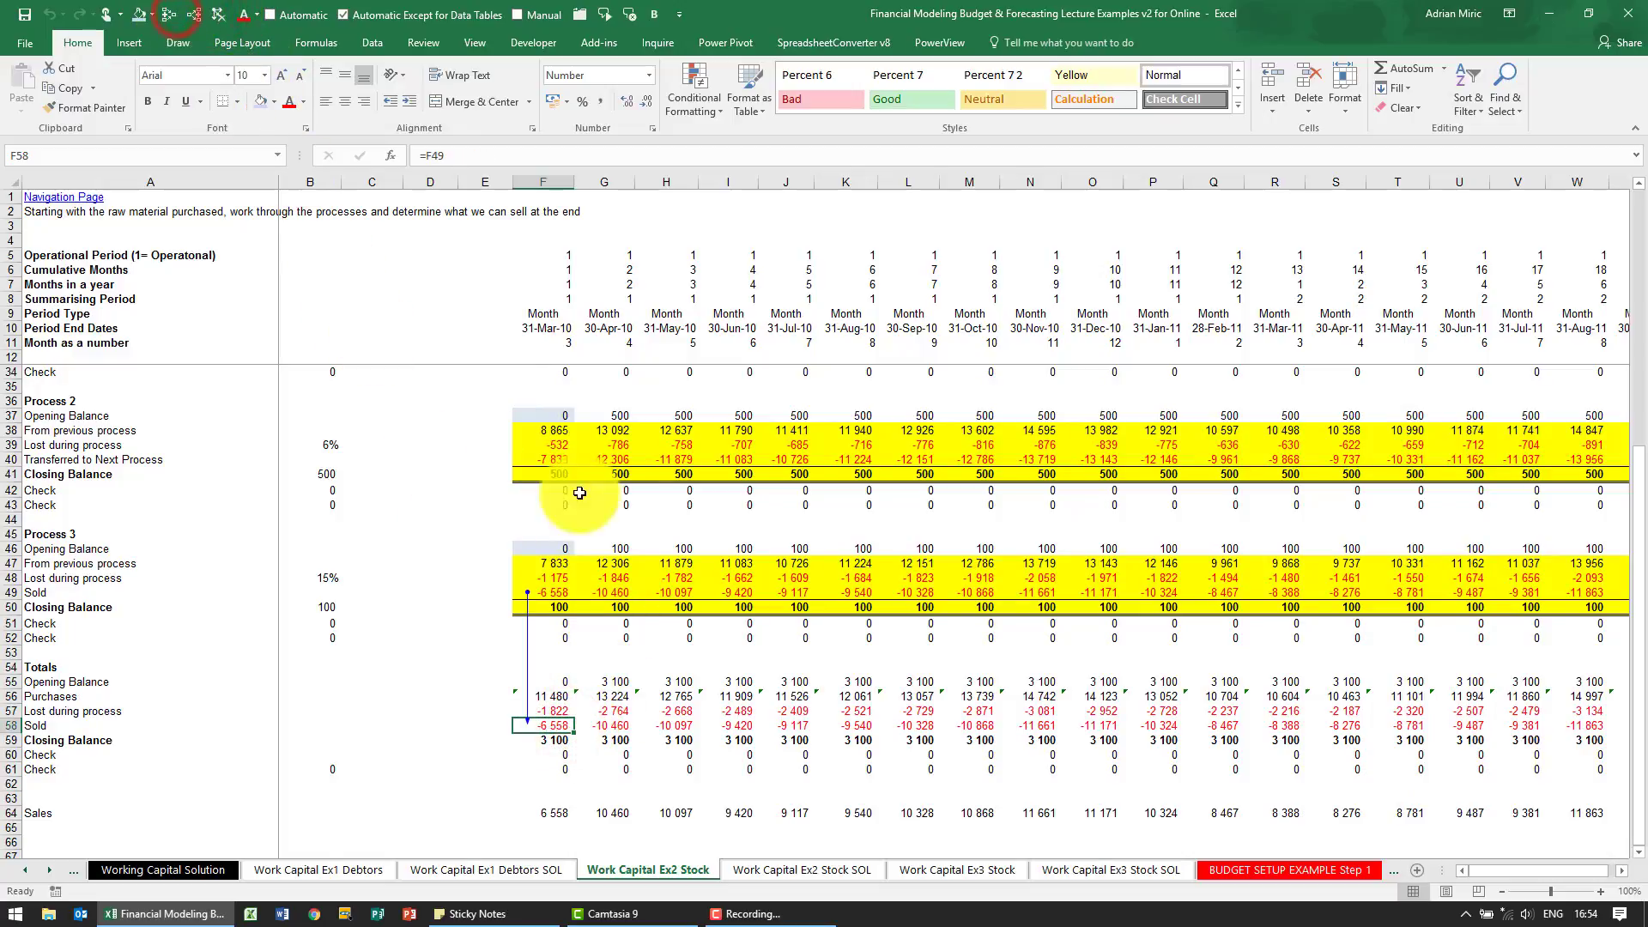
Trace the precedents of the total Closing Balance in F59
scroll(584, 498, "down", 2)
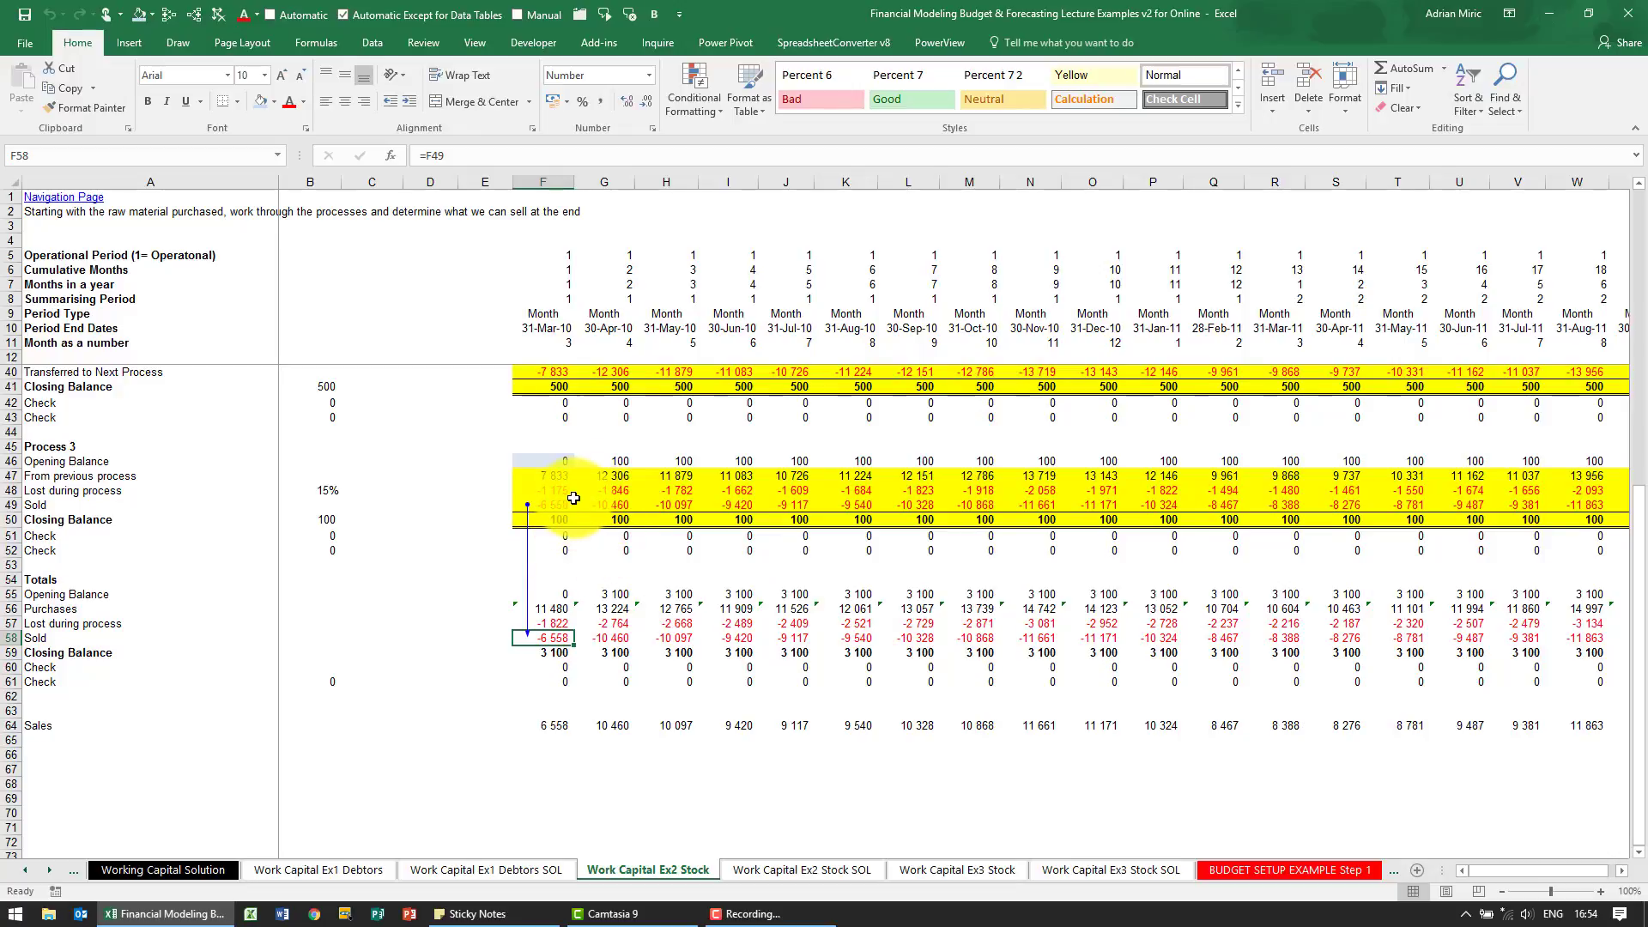
left_click(551, 654)
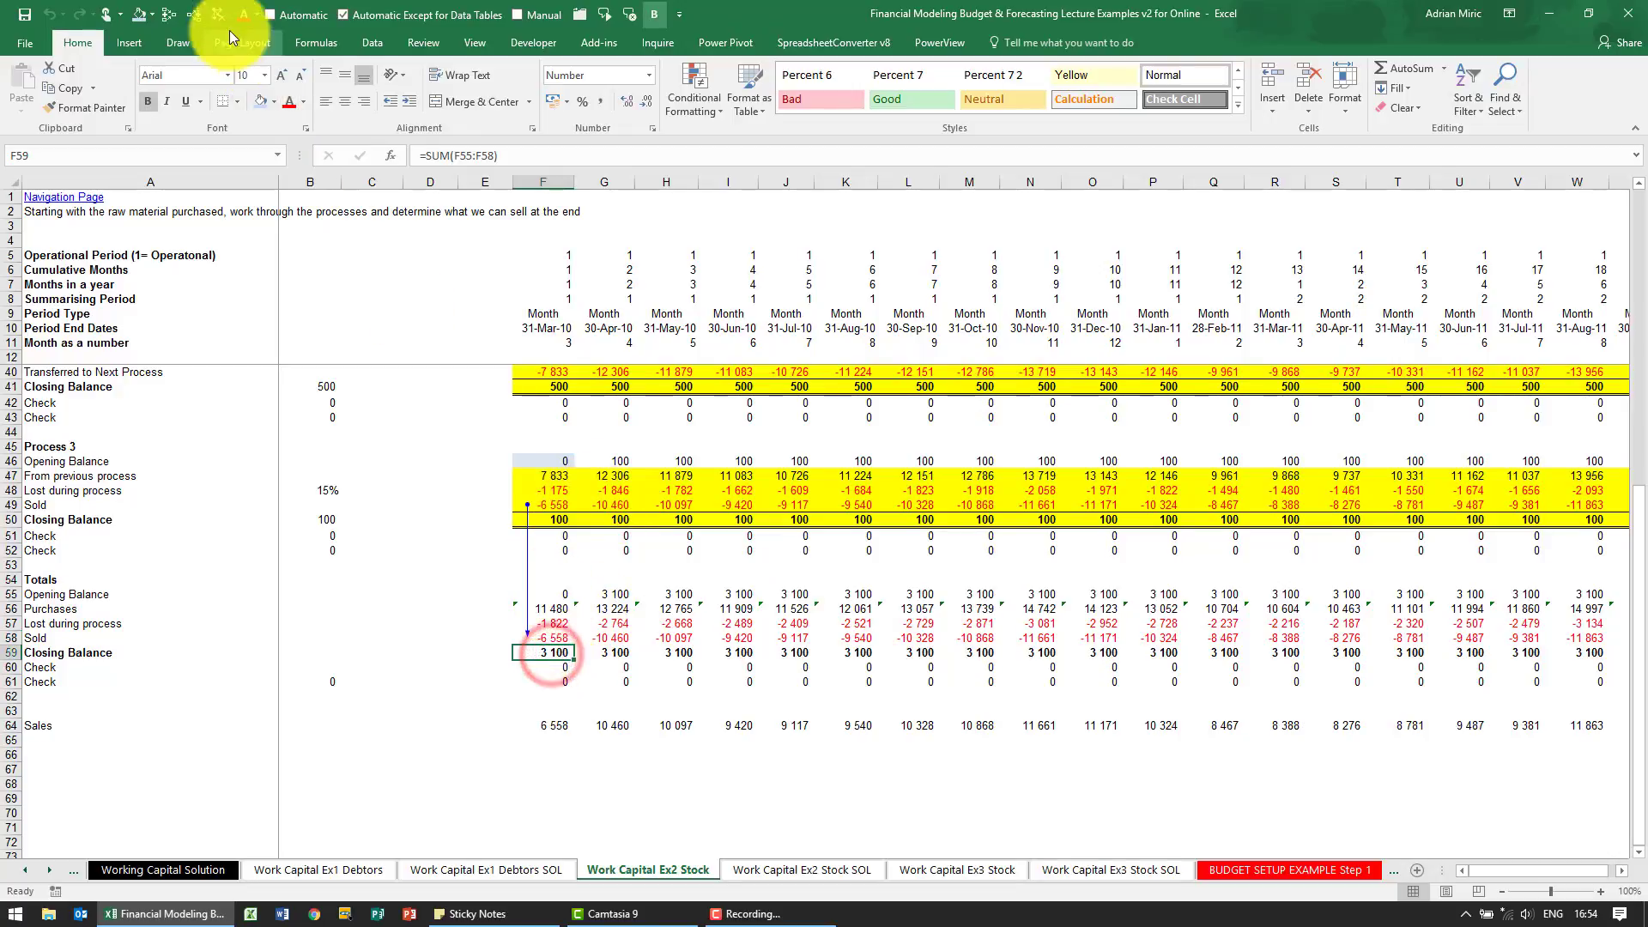
left_click(172, 17)
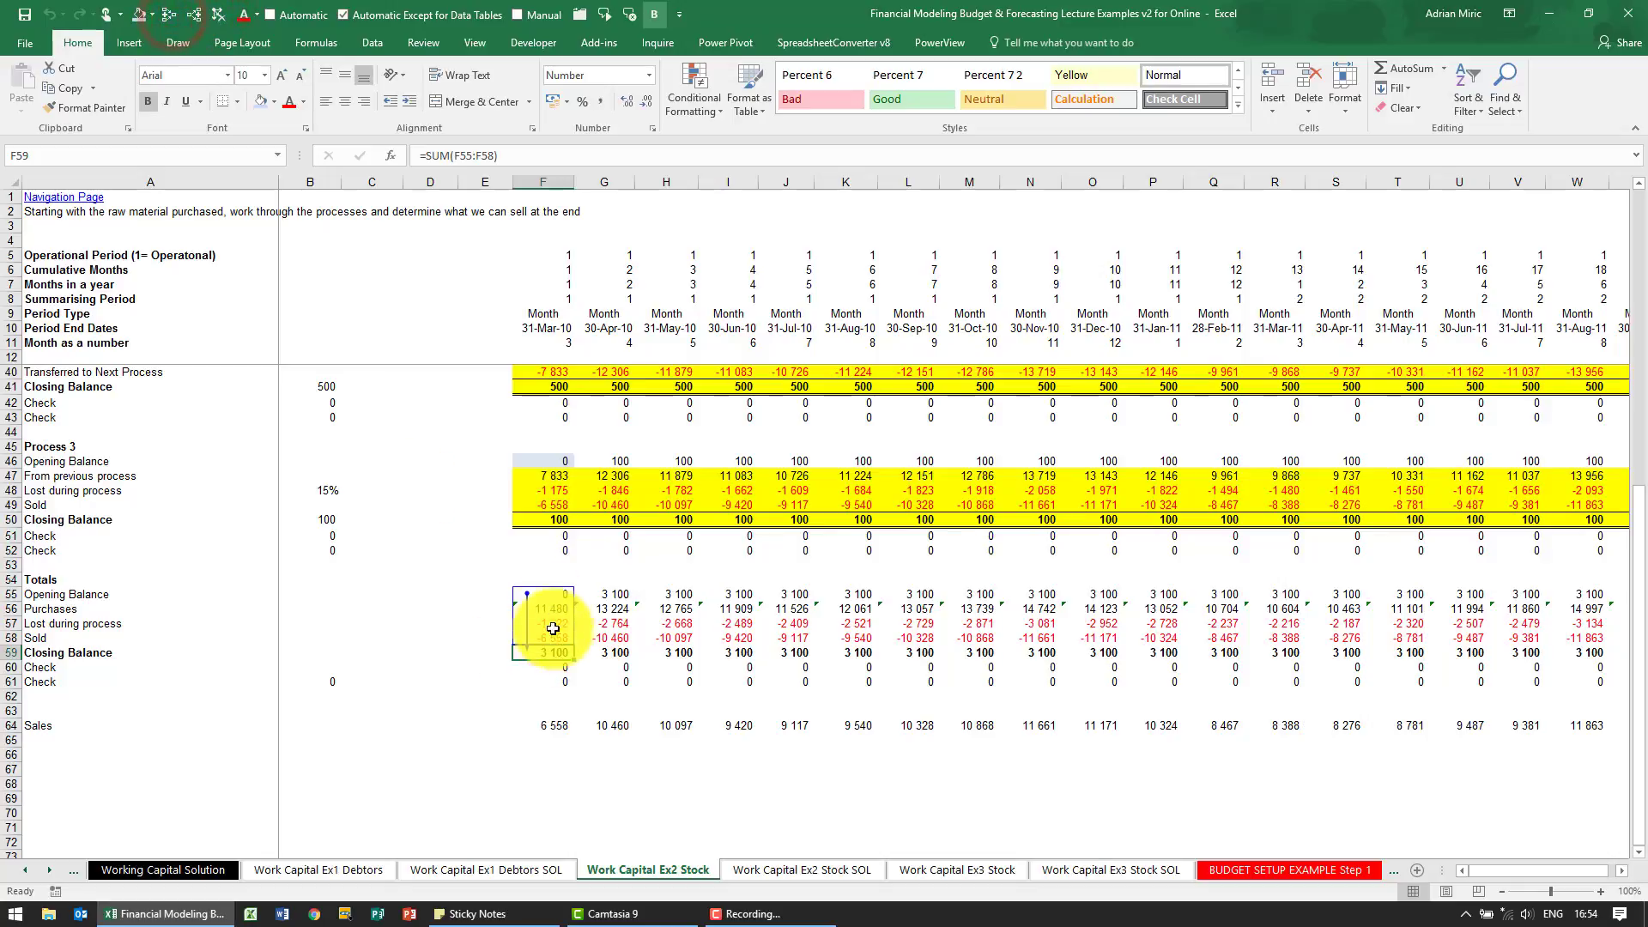
Select the closing balances F32, F41 and F50 together and compare their sum with the total closing balance
scroll(587, 639, "up", 4)
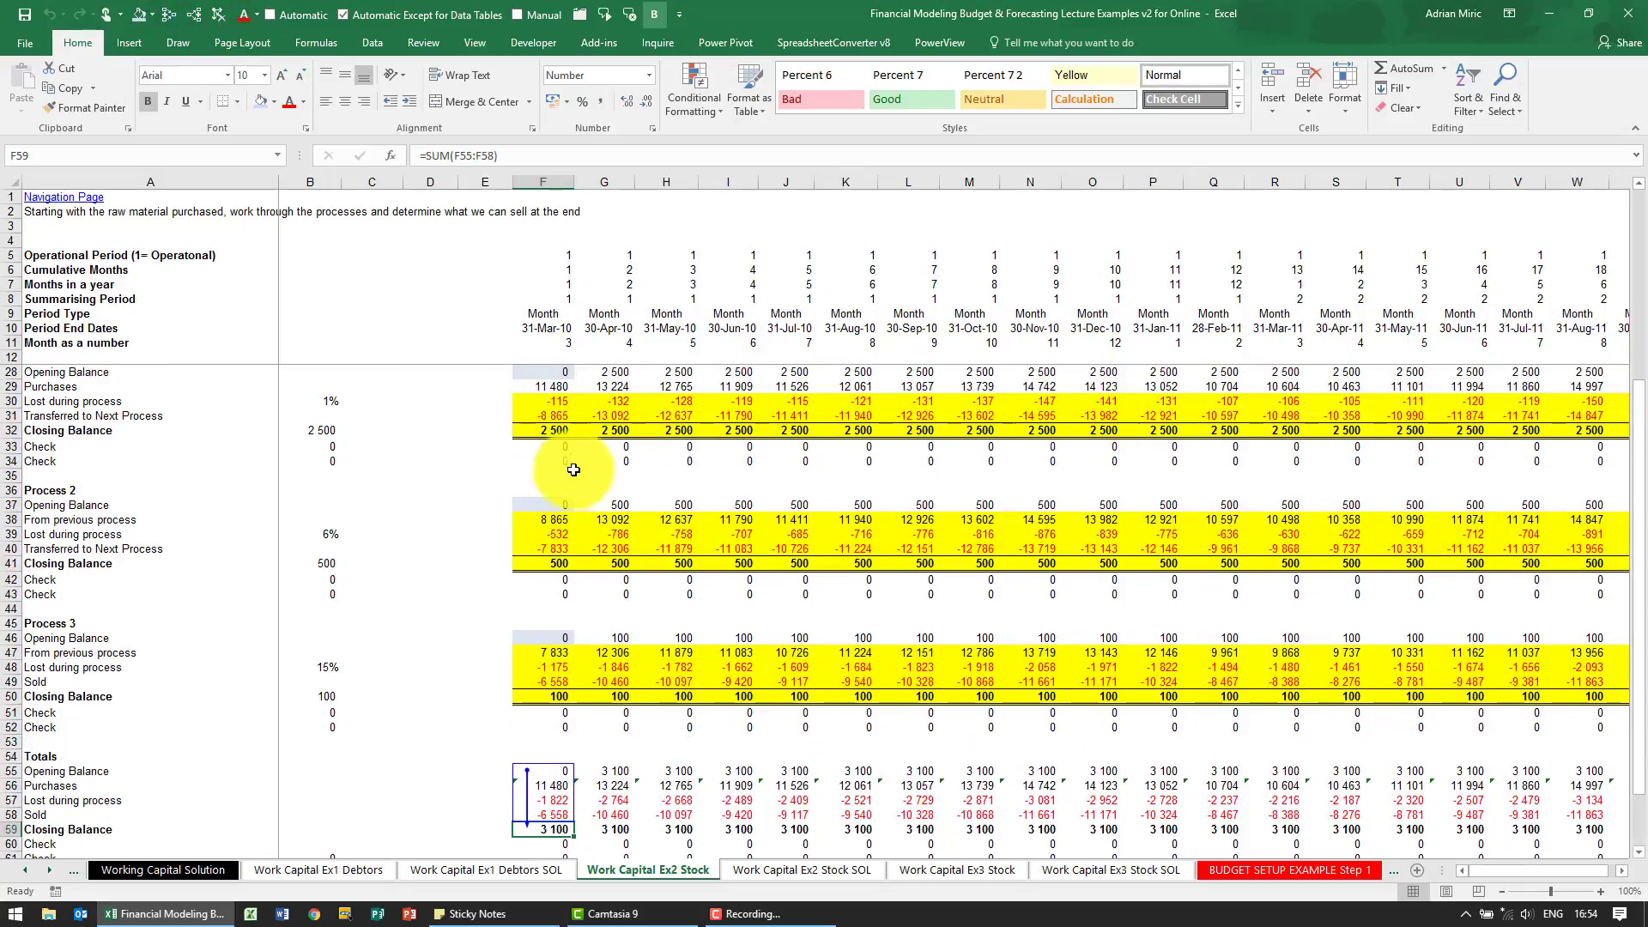
left_click(542, 430)
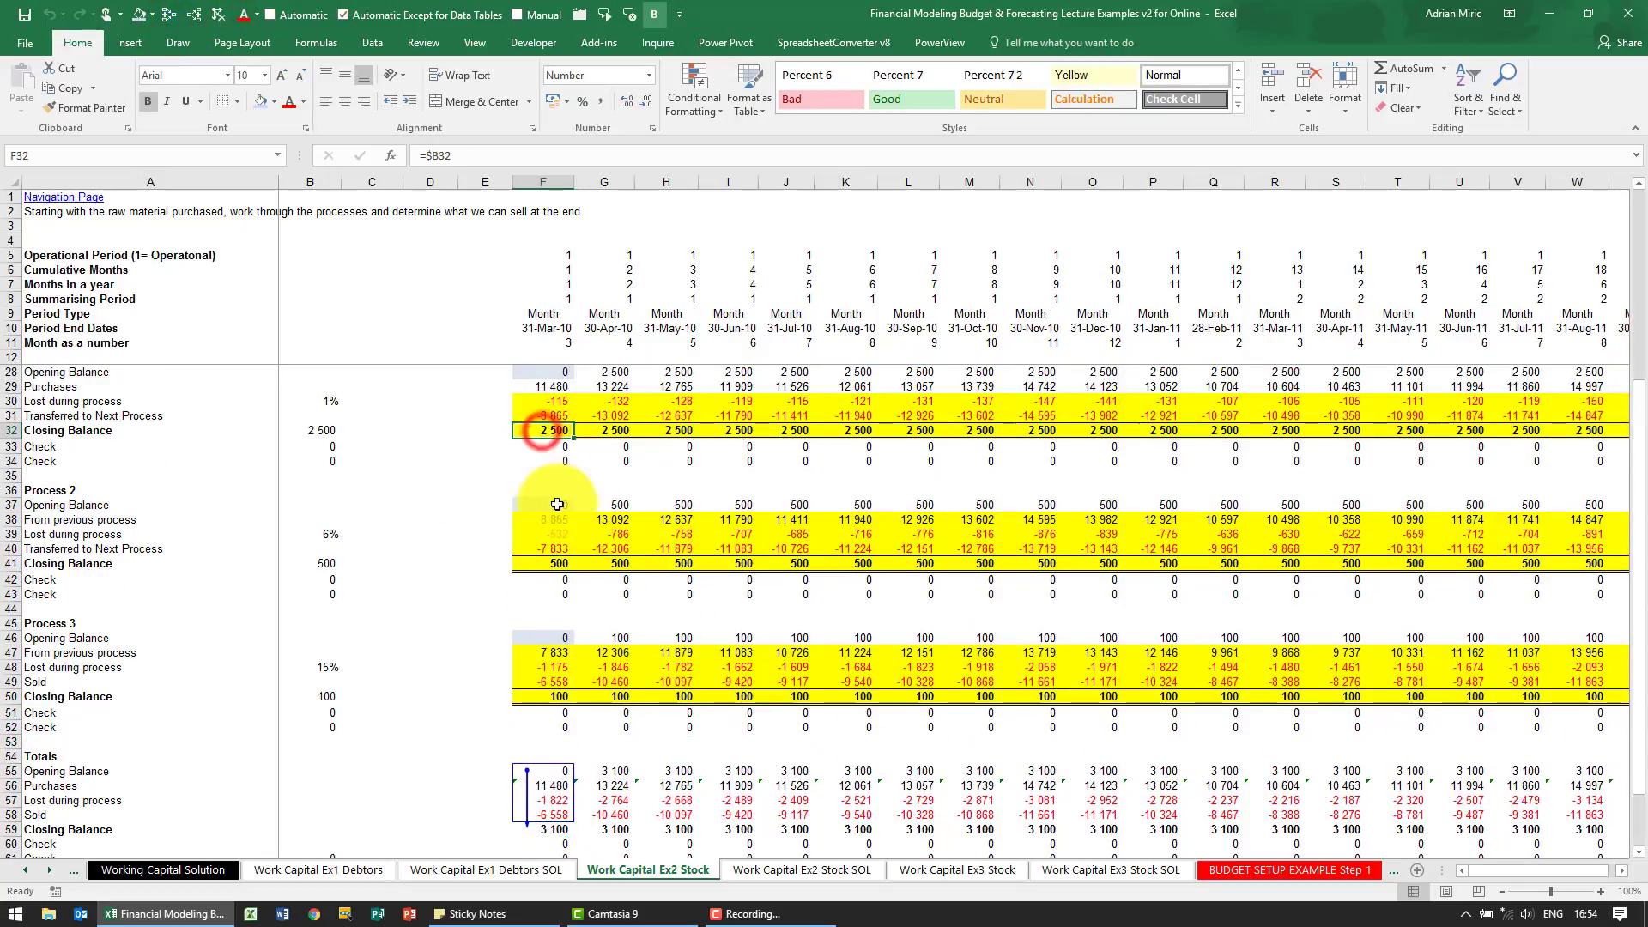
left_click(544, 563, "ctrl")
left_click(544, 688, "ctrl")
scroll(747, 661, "down", 4)
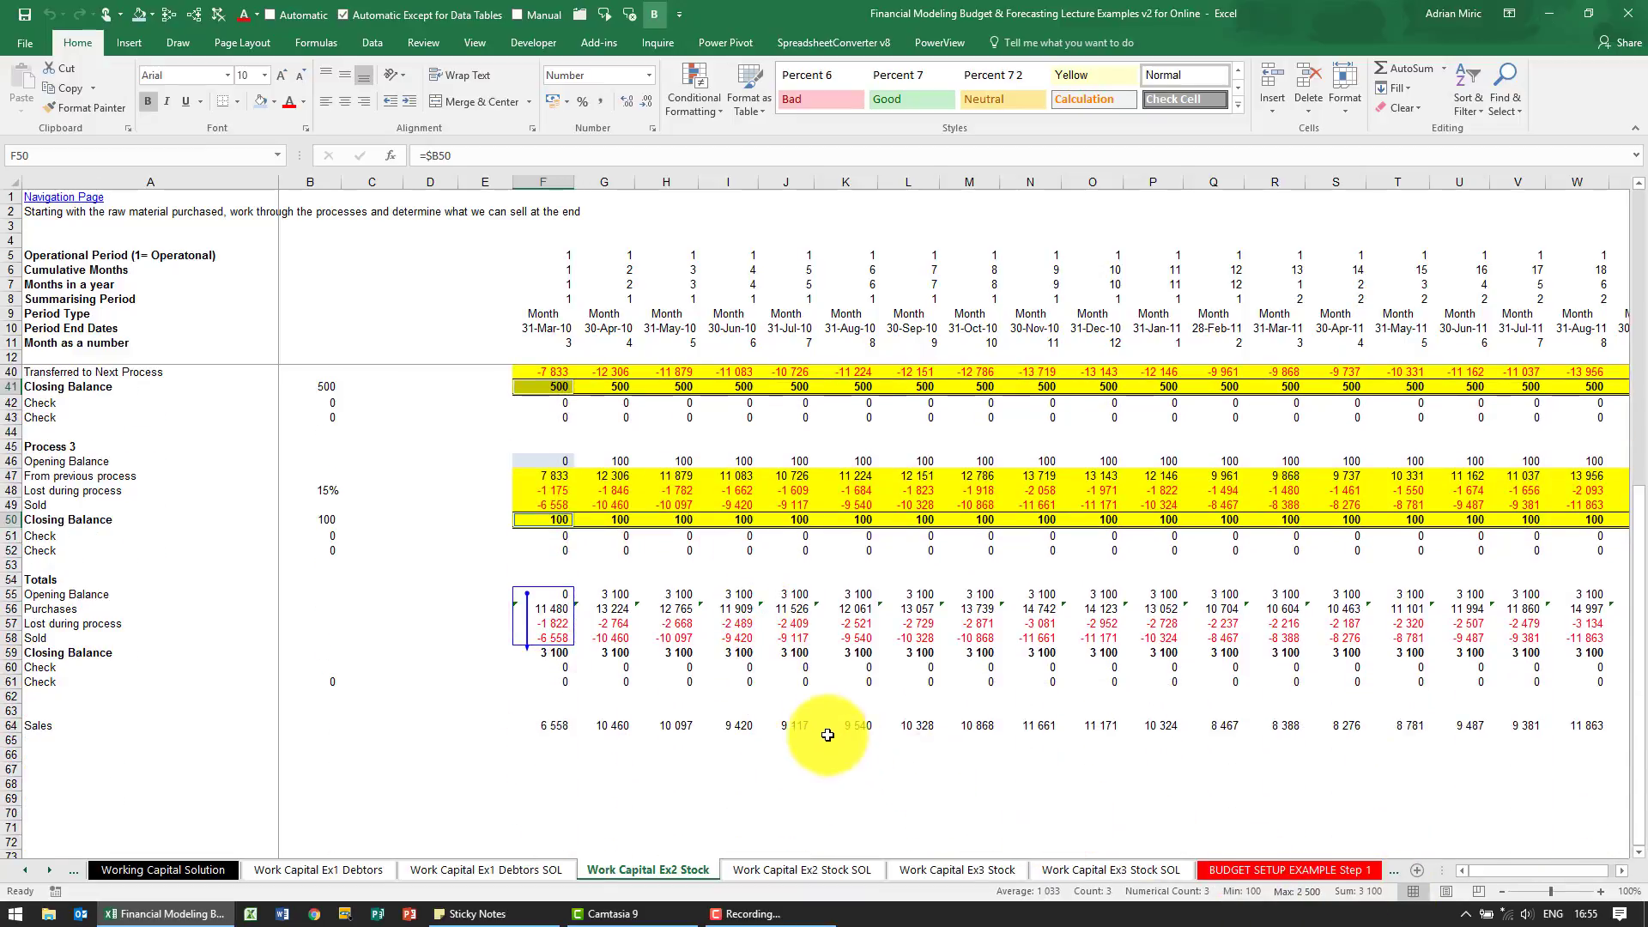
Clear the tracer arrows, trace the precedents of first-month Sales in F64, and review the flow from purchases and process assumptions to sales
left_click(549, 726)
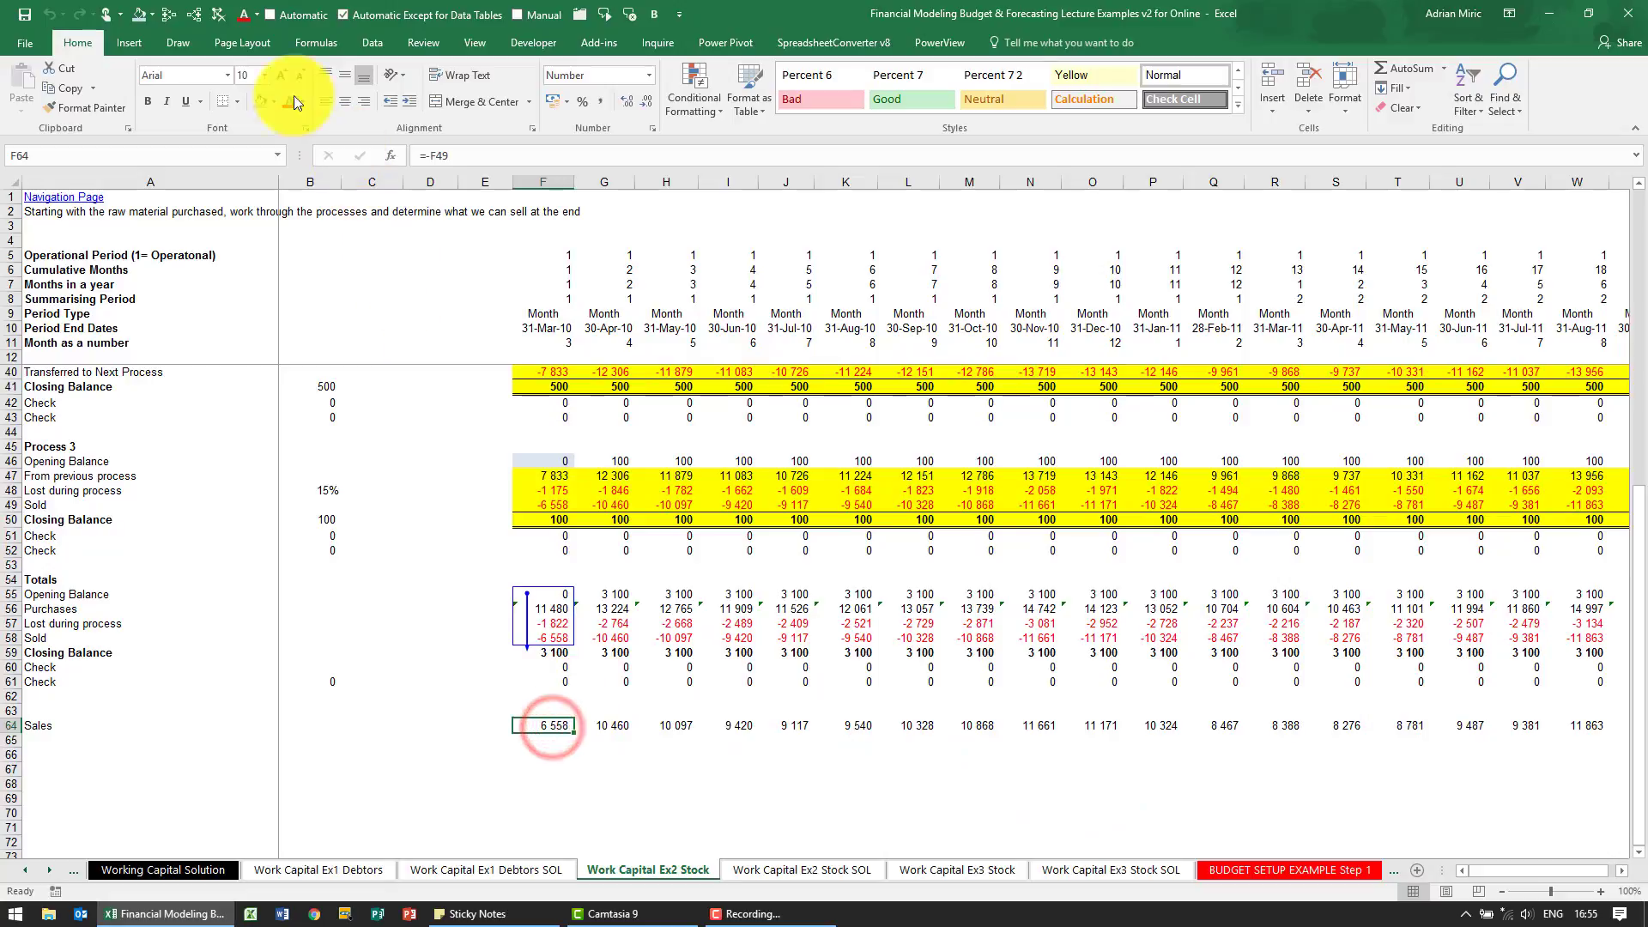
left_click(219, 17)
left_click(165, 24)
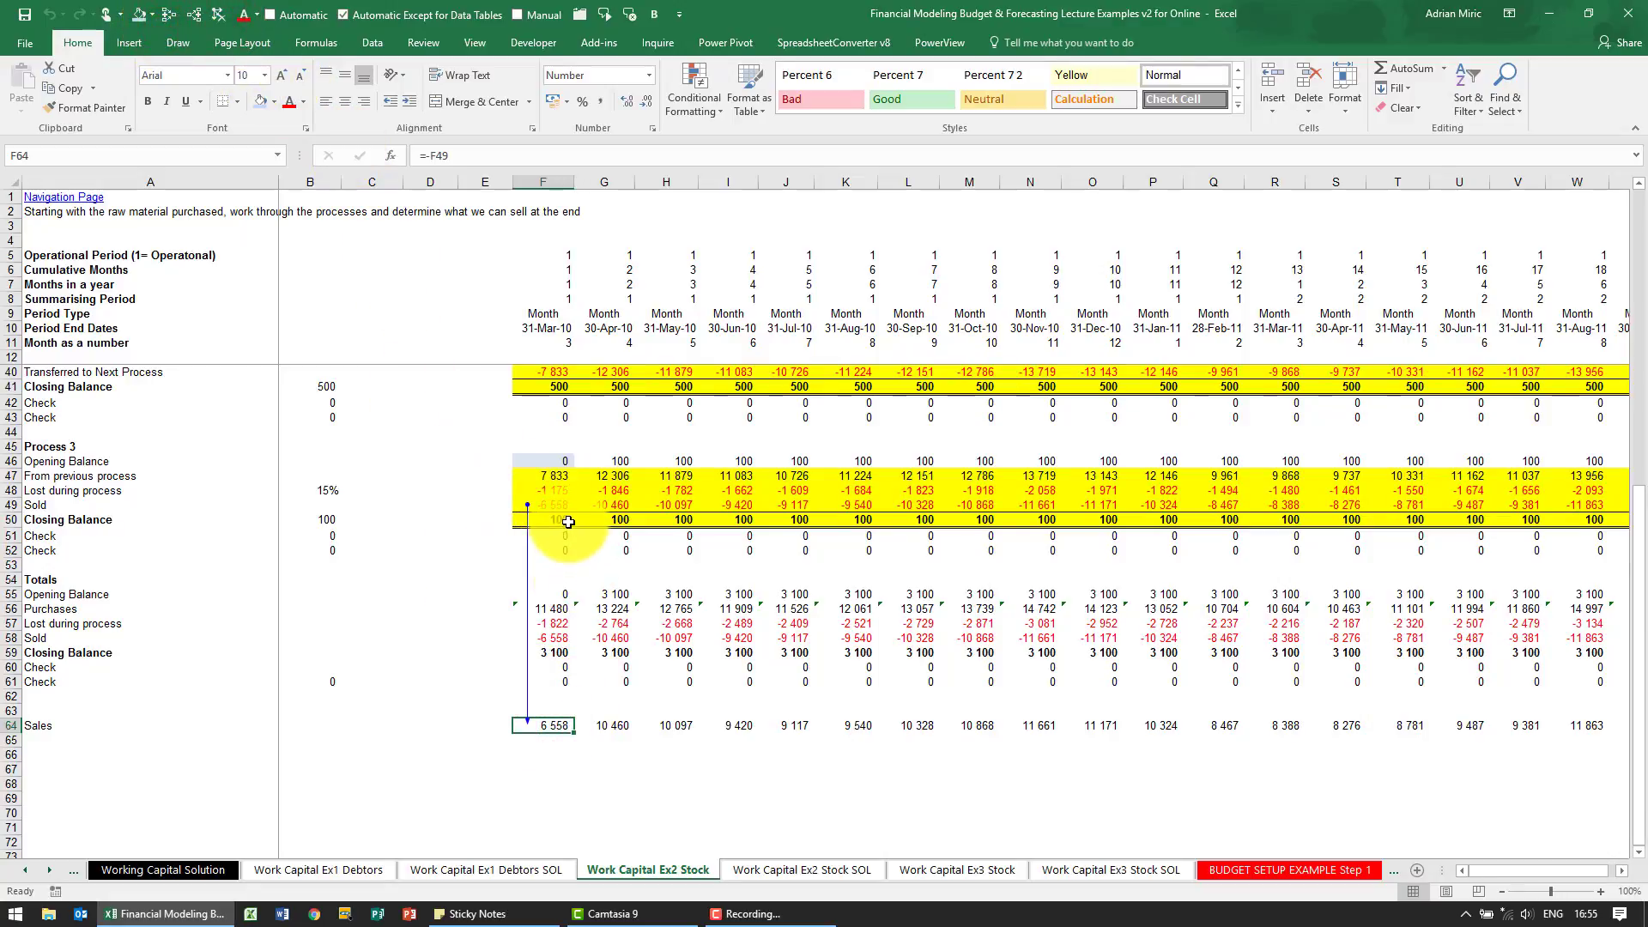
scroll(569, 521, "up", 6)
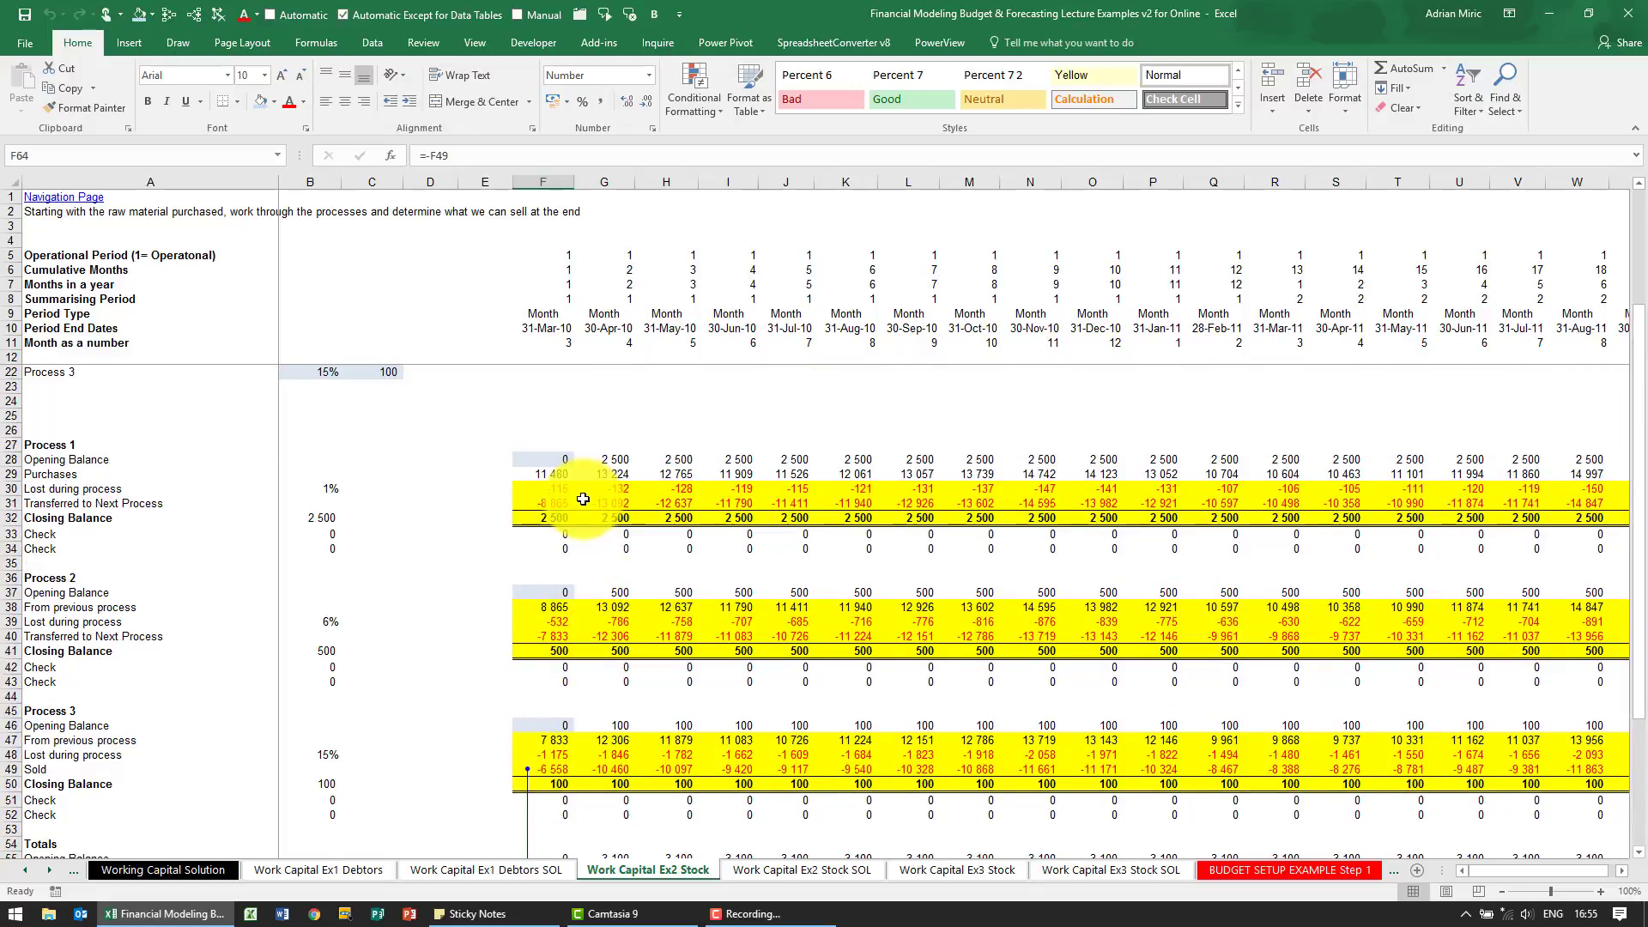
scroll(582, 499, "up", 3)
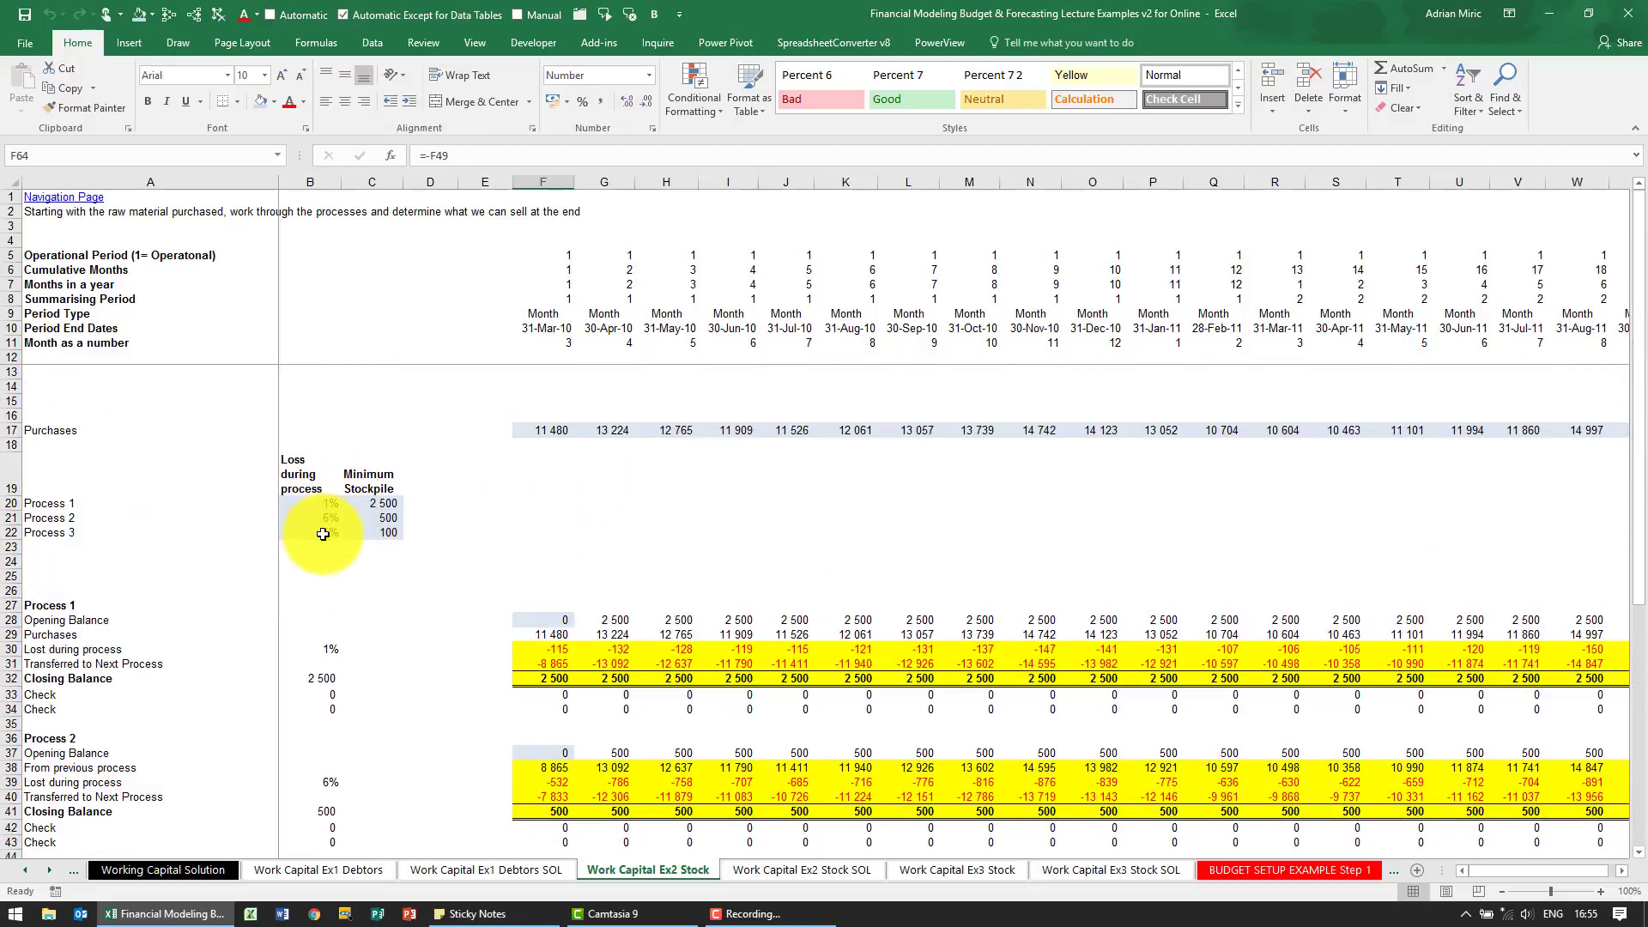
scroll(614, 624, "down", 1)
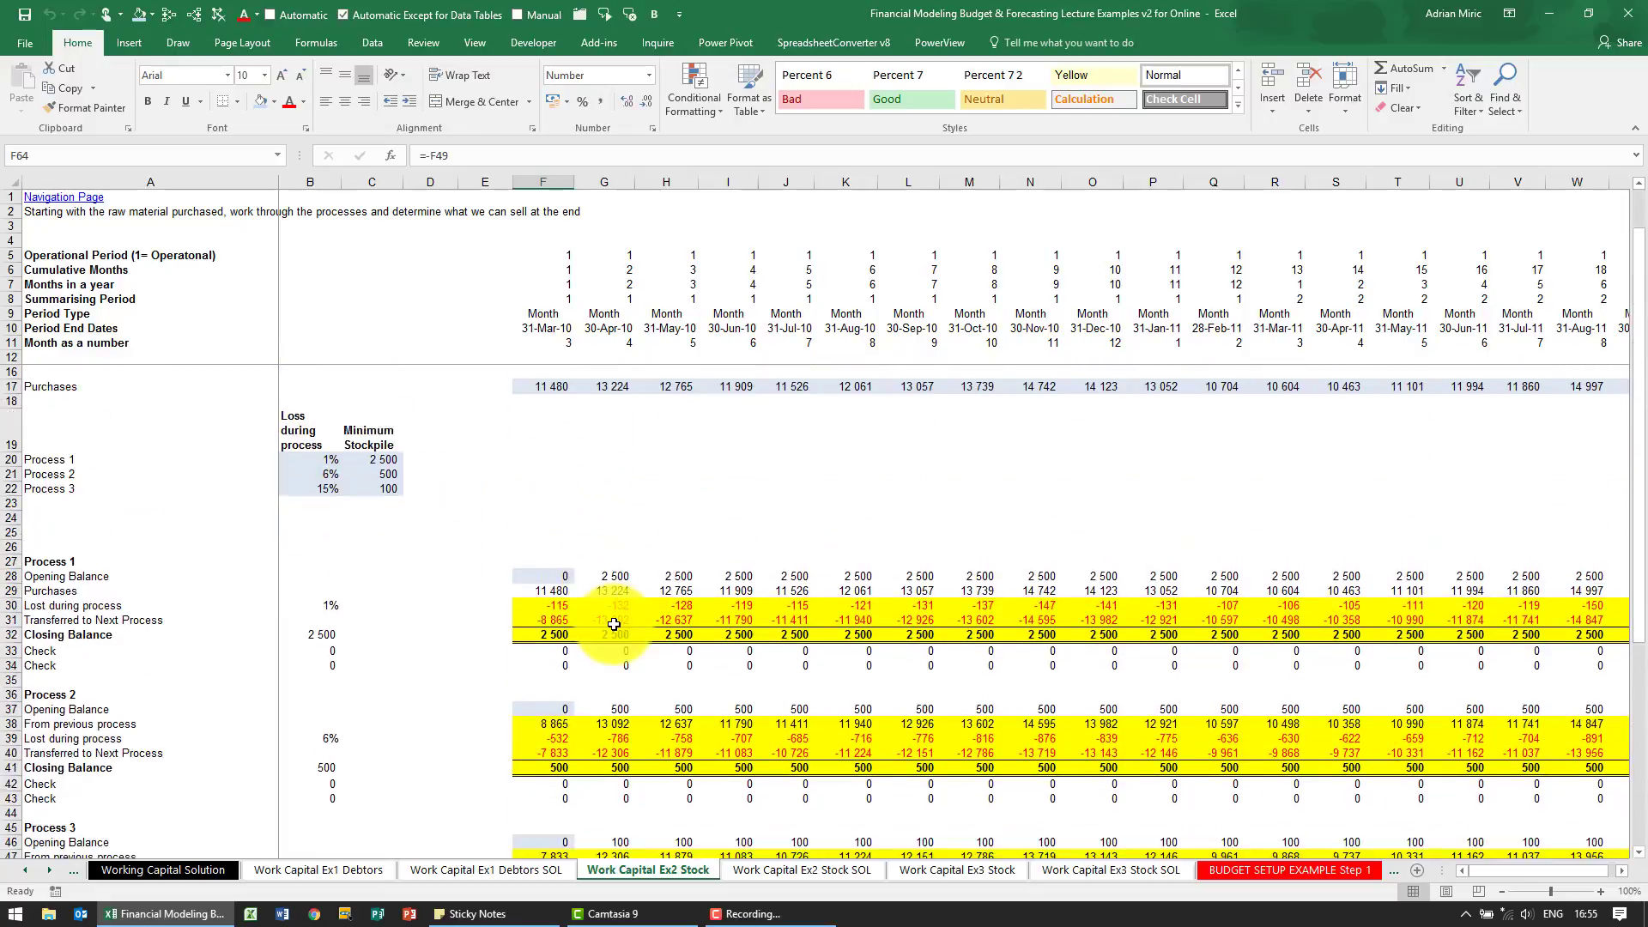
scroll(609, 627, "down", 9)
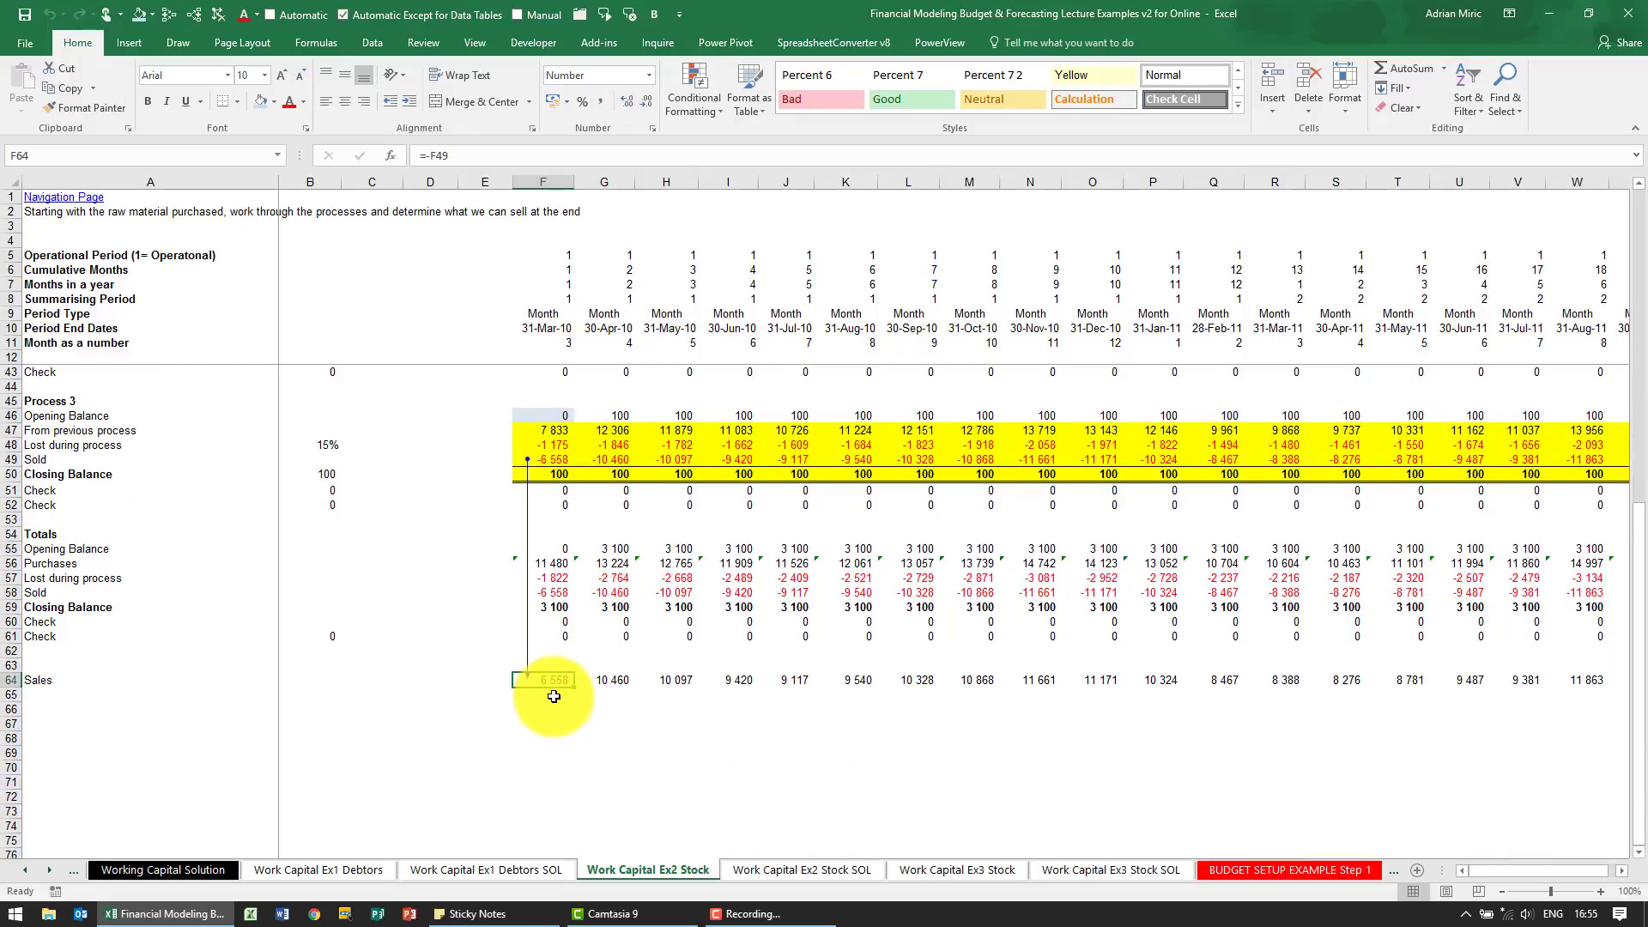